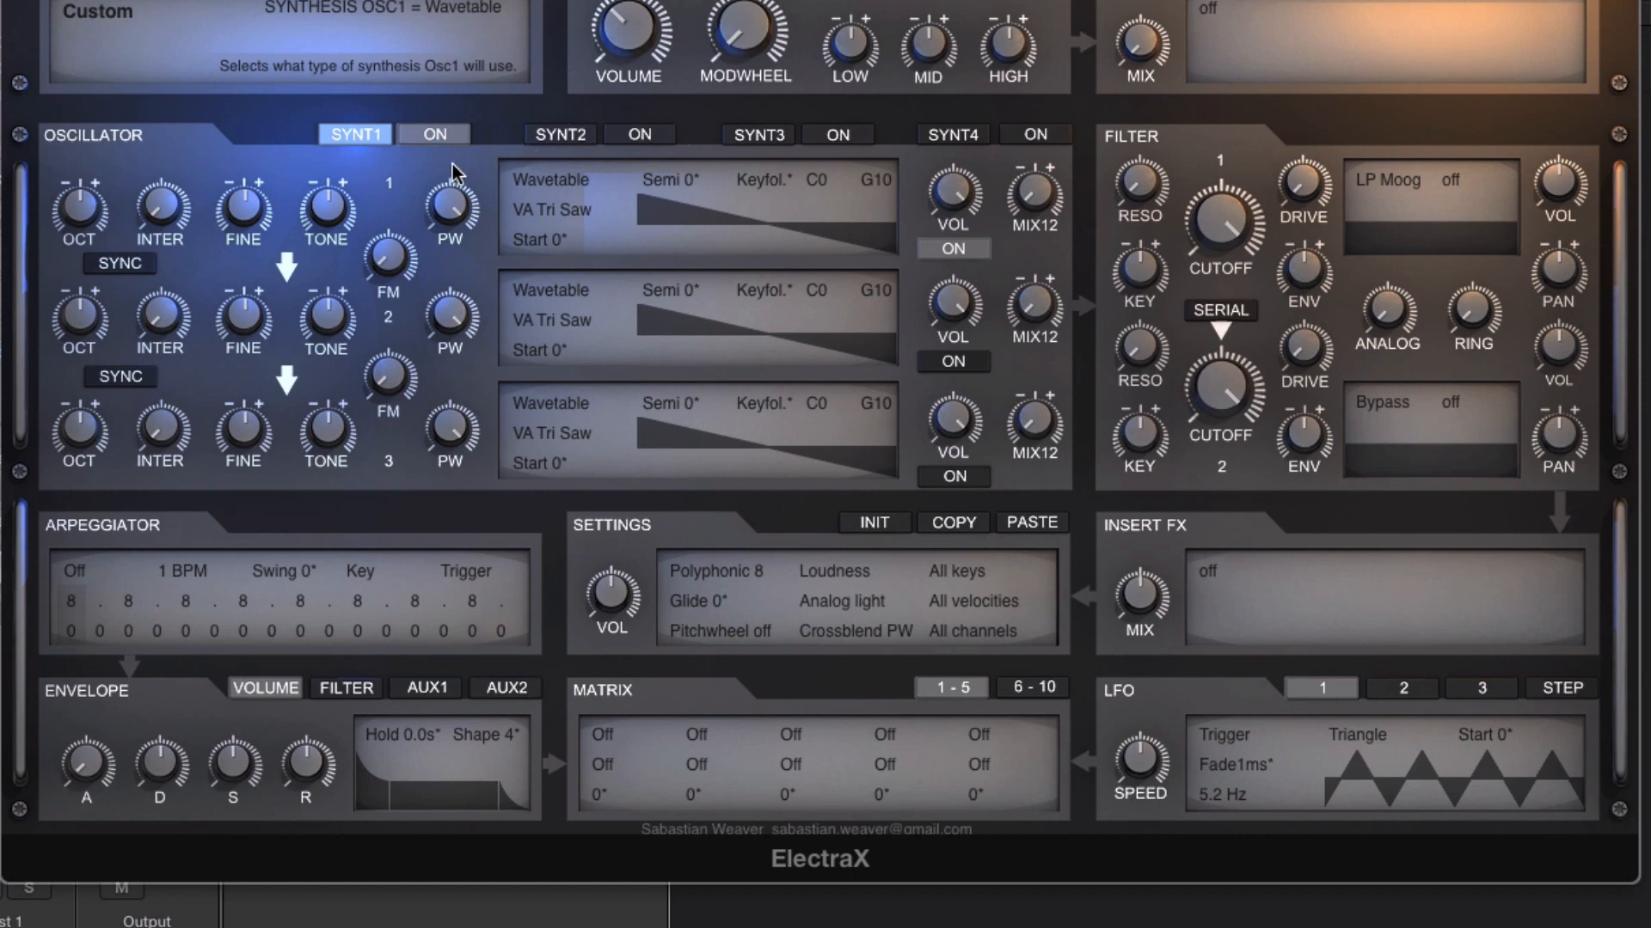
- Keep oscillator 1 on Wavetable synthesis and look through its list of available waveforms
{"action": "left_click", "coordinate": [537, 180]}
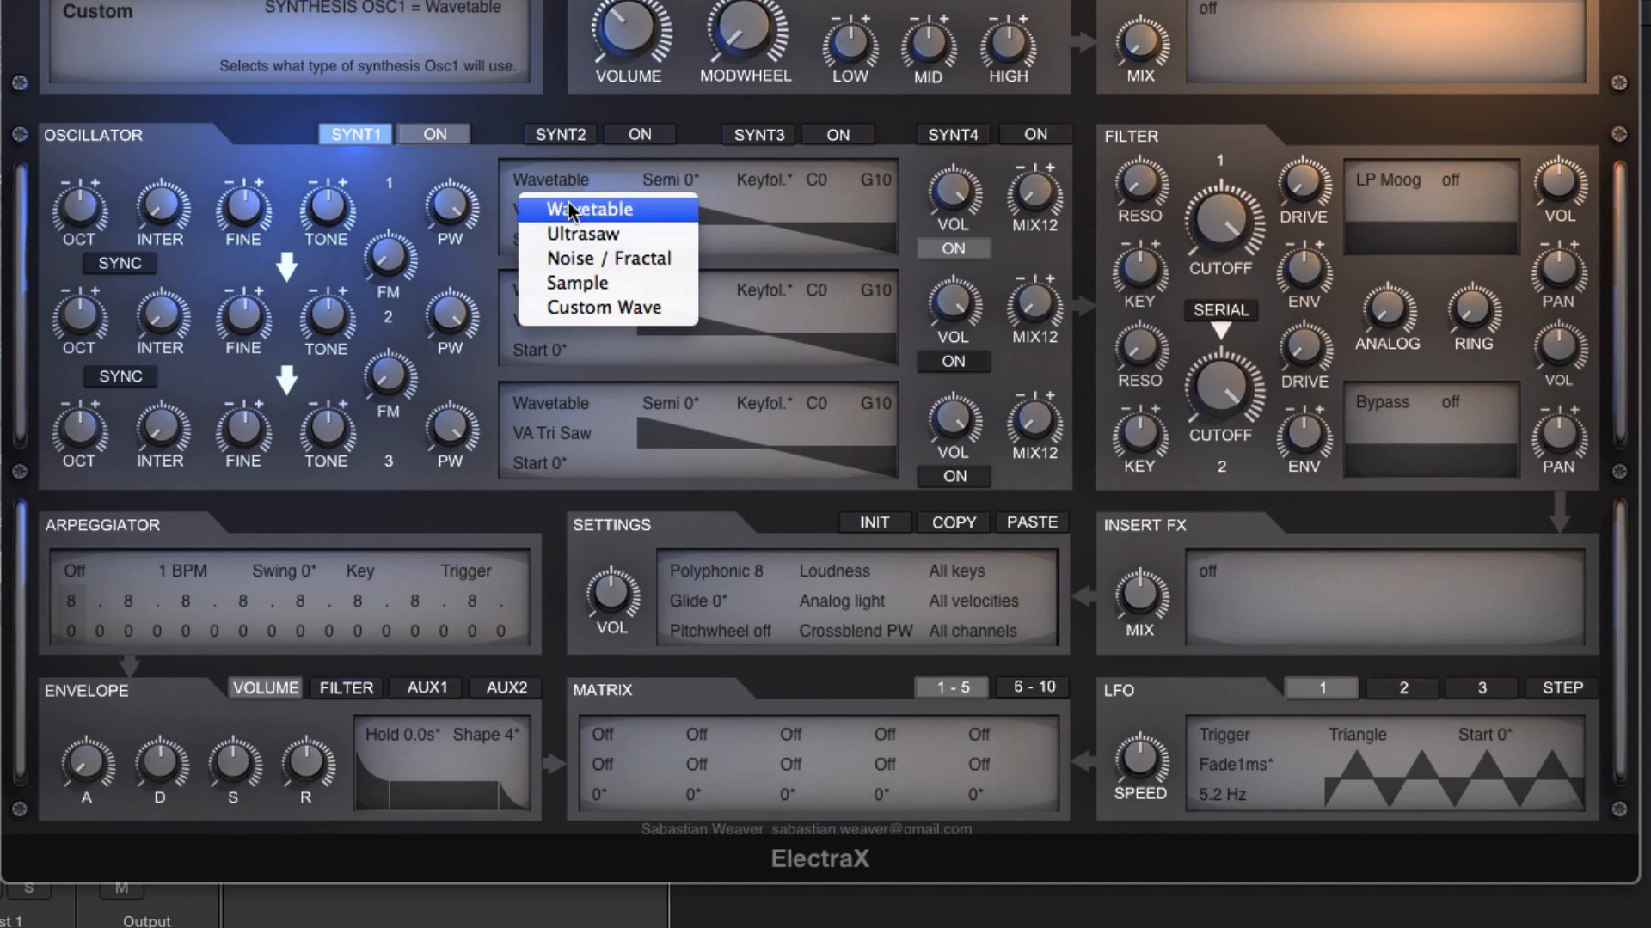
{"action": "left_click", "coordinate": [569, 207]}
{"action": "left_click", "coordinate": [543, 215]}
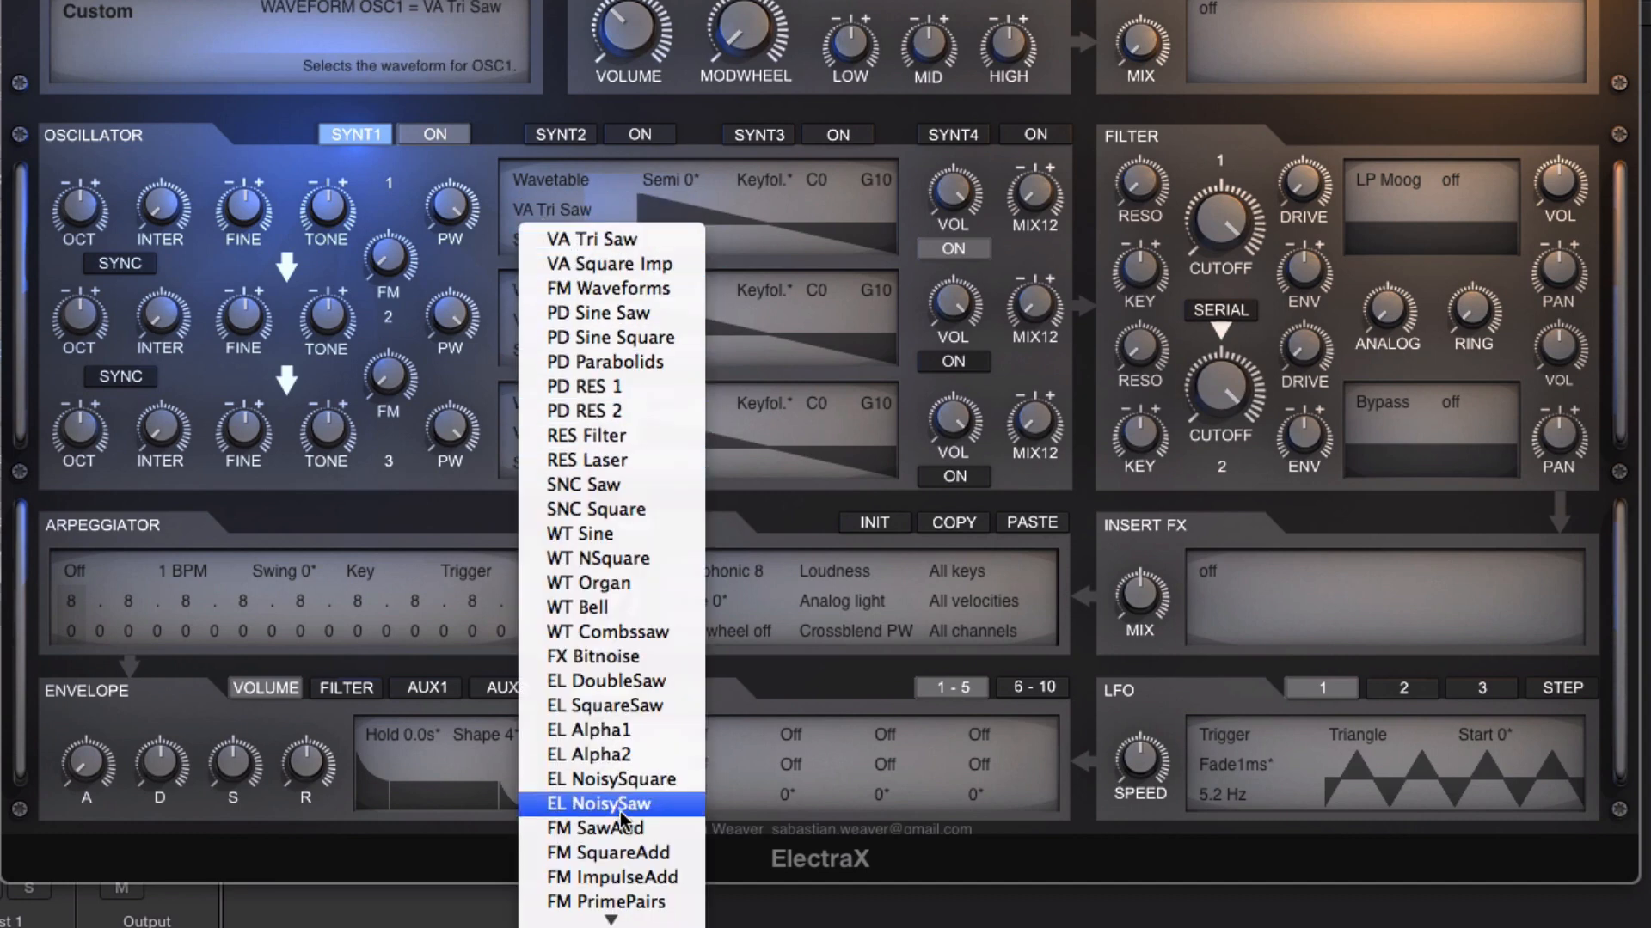
{"action": "scroll", "coordinate": [621, 881], "scroll_direction": "down", "scroll_amount": 3}
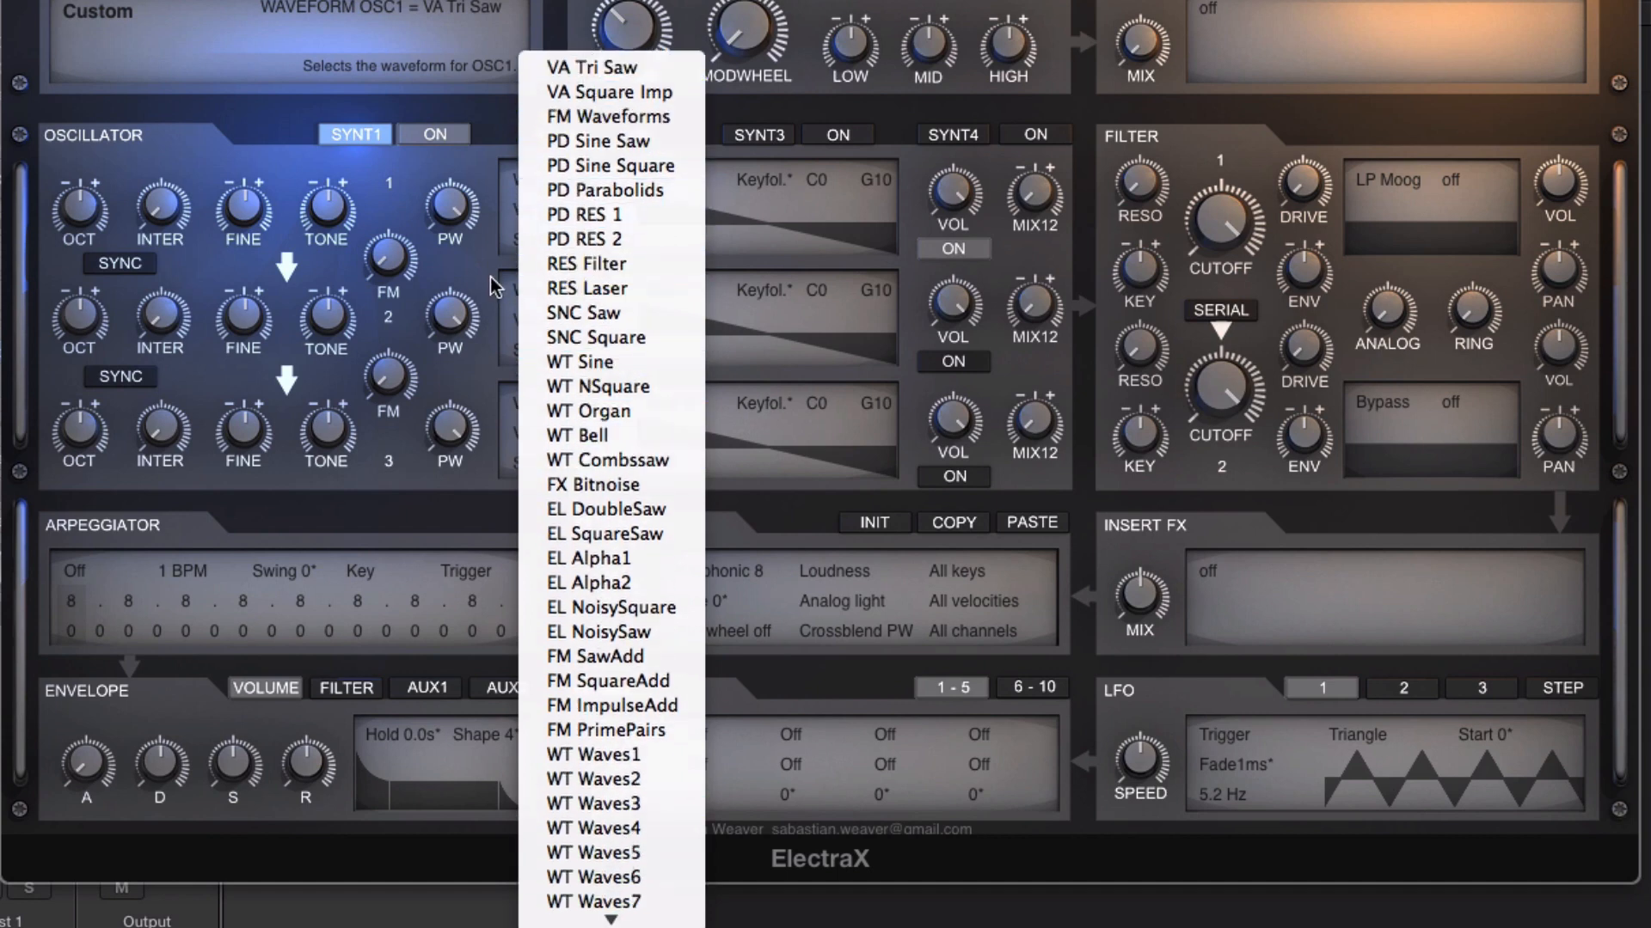
{"action": "left_click", "coordinate": [469, 252]}
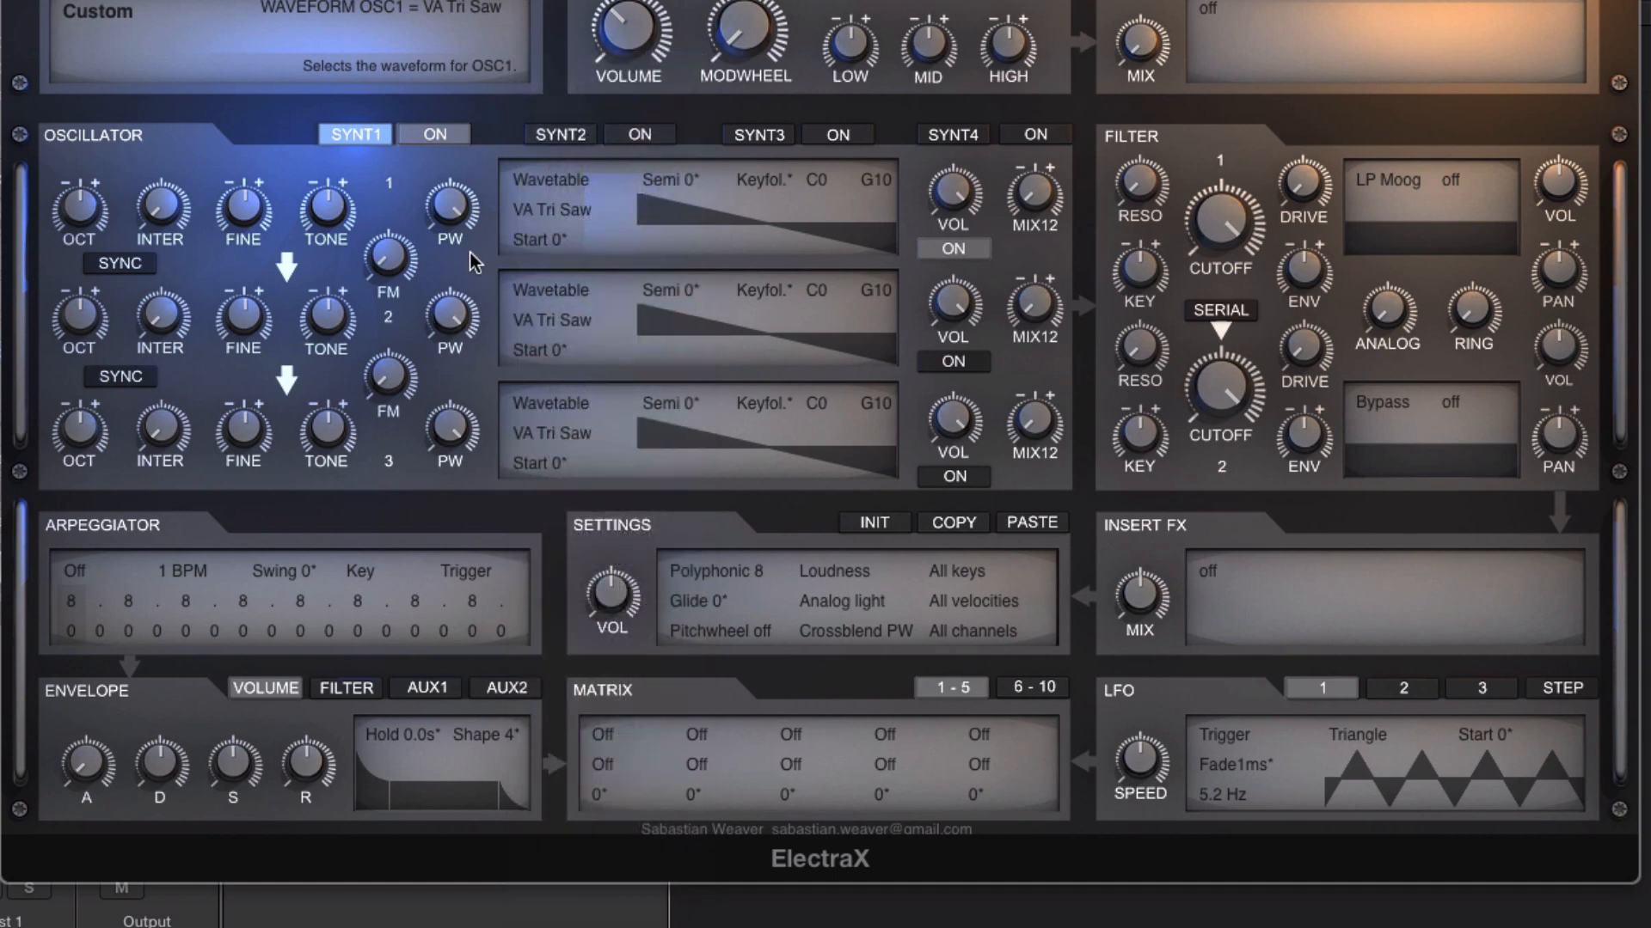
- Switch oscillator 1 to Noise / Fractal synthesis and look through its noise types, keeping White
{"action": "left_click", "coordinate": [558, 183]}
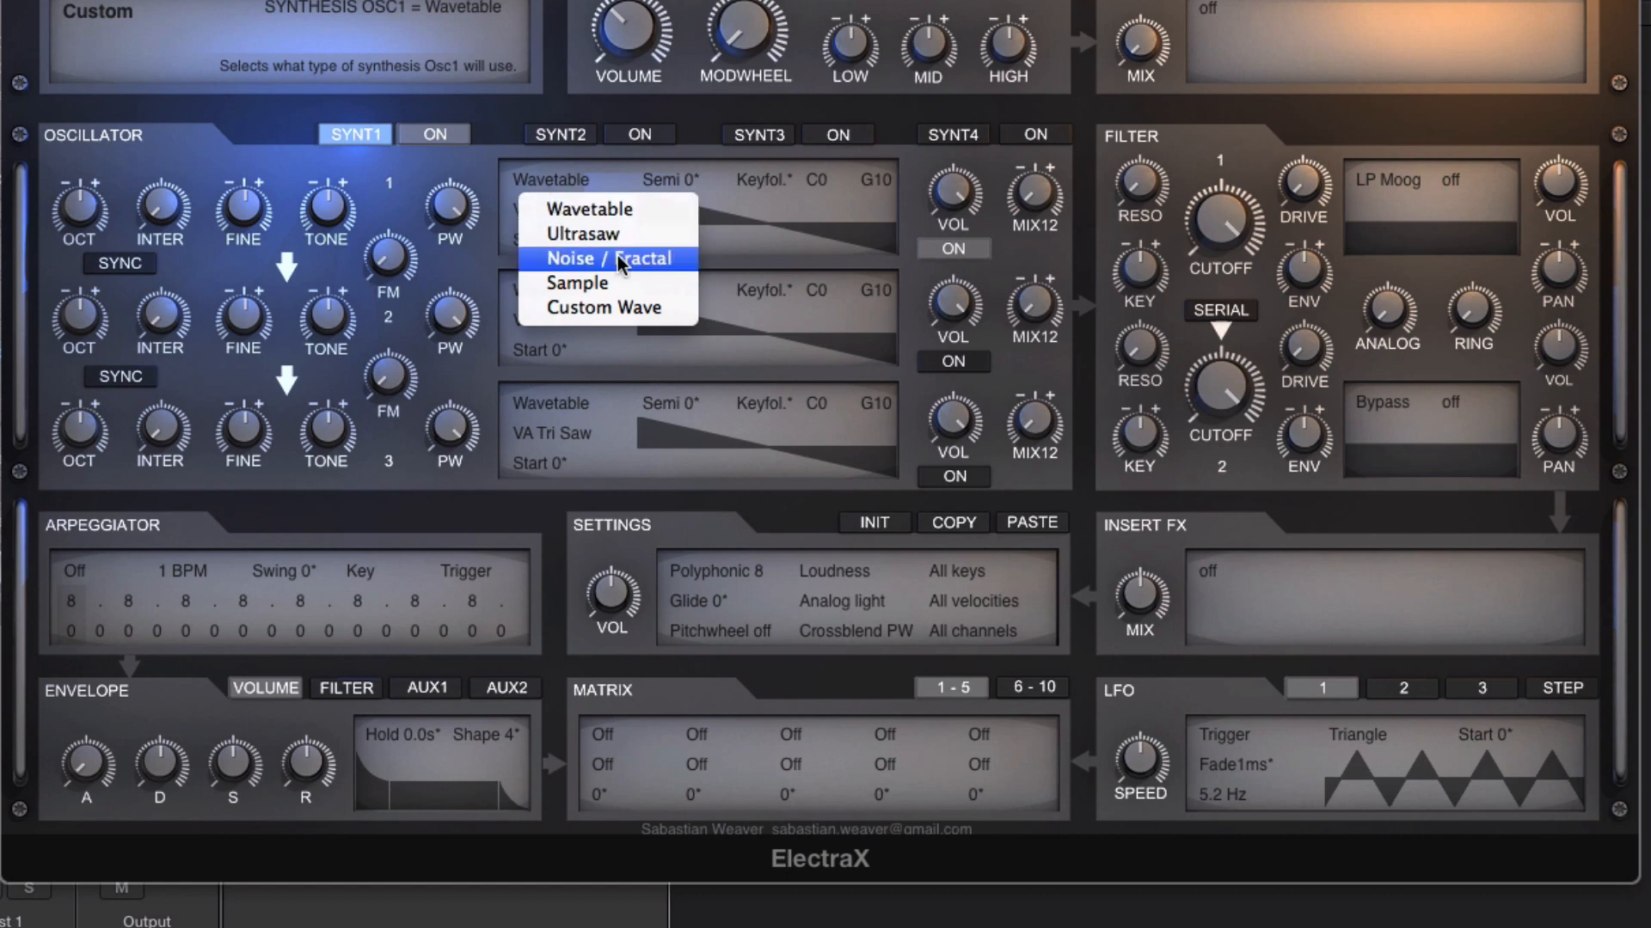
{"action": "left_click", "coordinate": [618, 257]}
{"action": "left_click", "coordinate": [522, 208]}
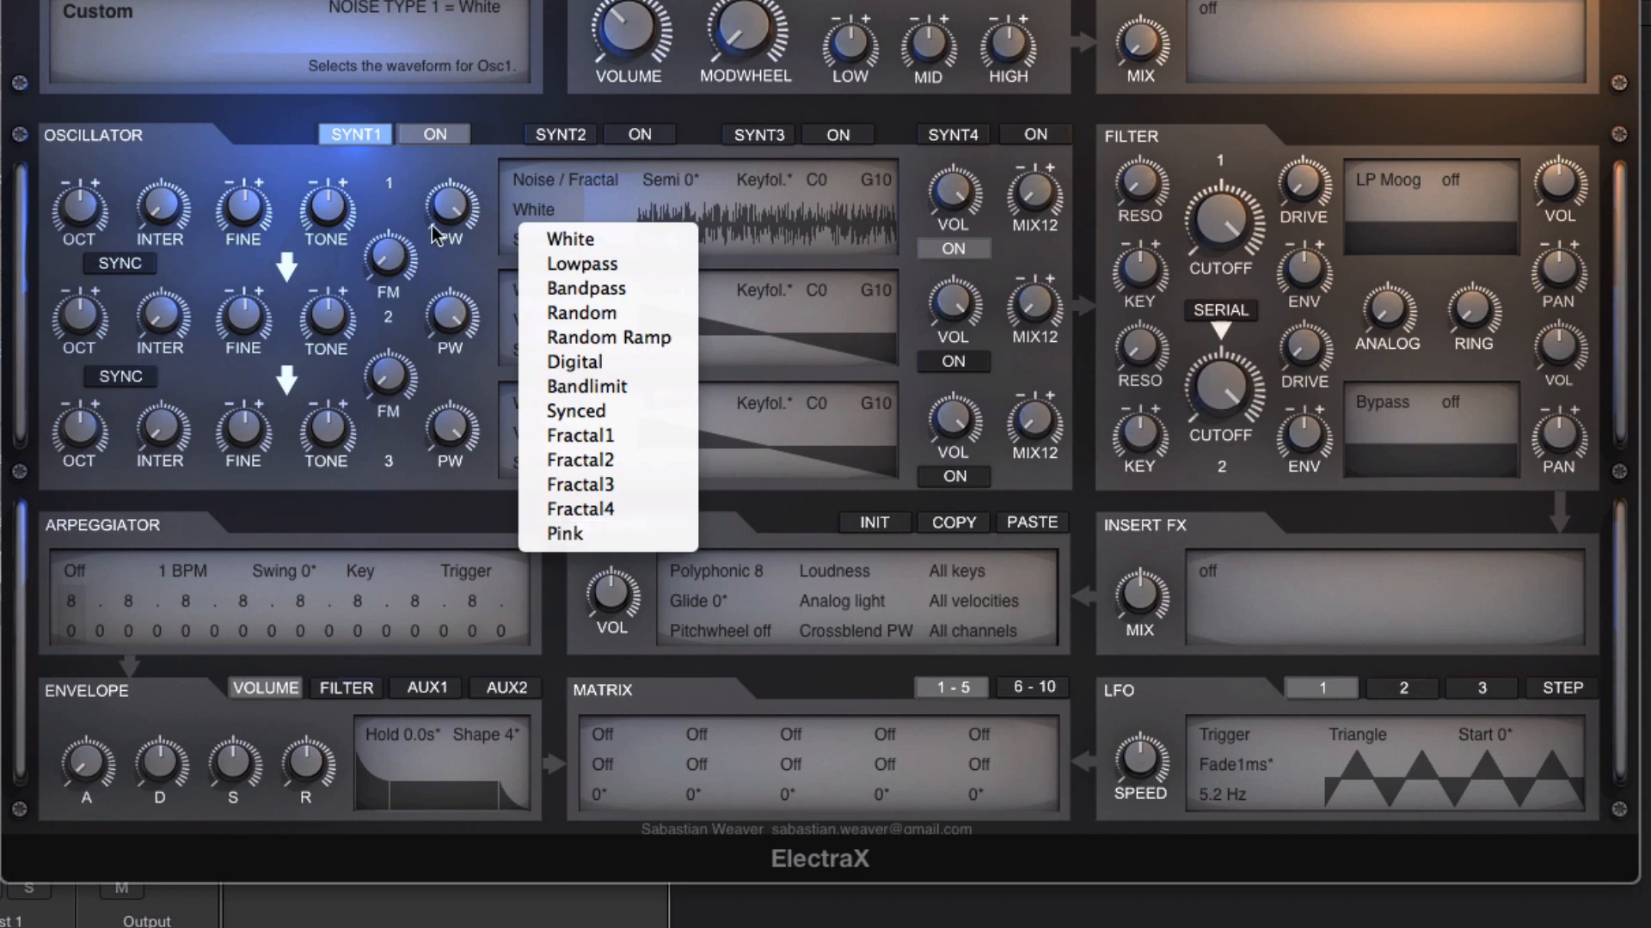
{"action": "left_click", "coordinate": [499, 196]}
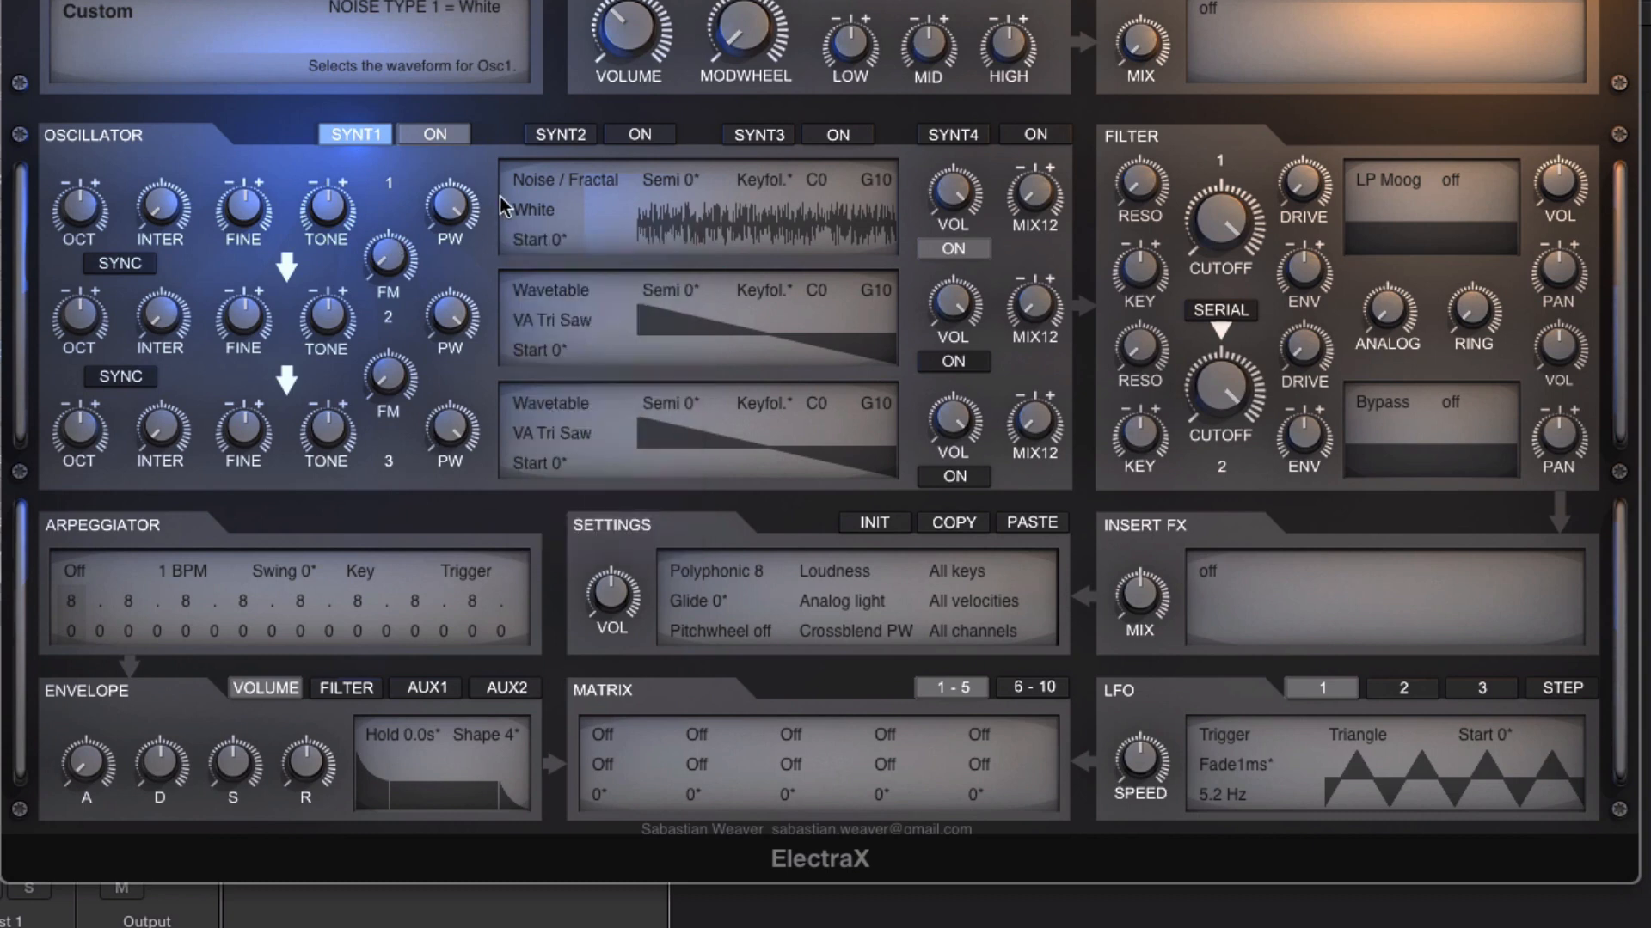
{"action": "left_click", "coordinate": [535, 206]}
{"action": "left_click", "coordinate": [487, 267]}
- Switch oscillator 1 to Sample synthesis and look through its sample editing options
{"action": "left_click", "coordinate": [560, 179]}
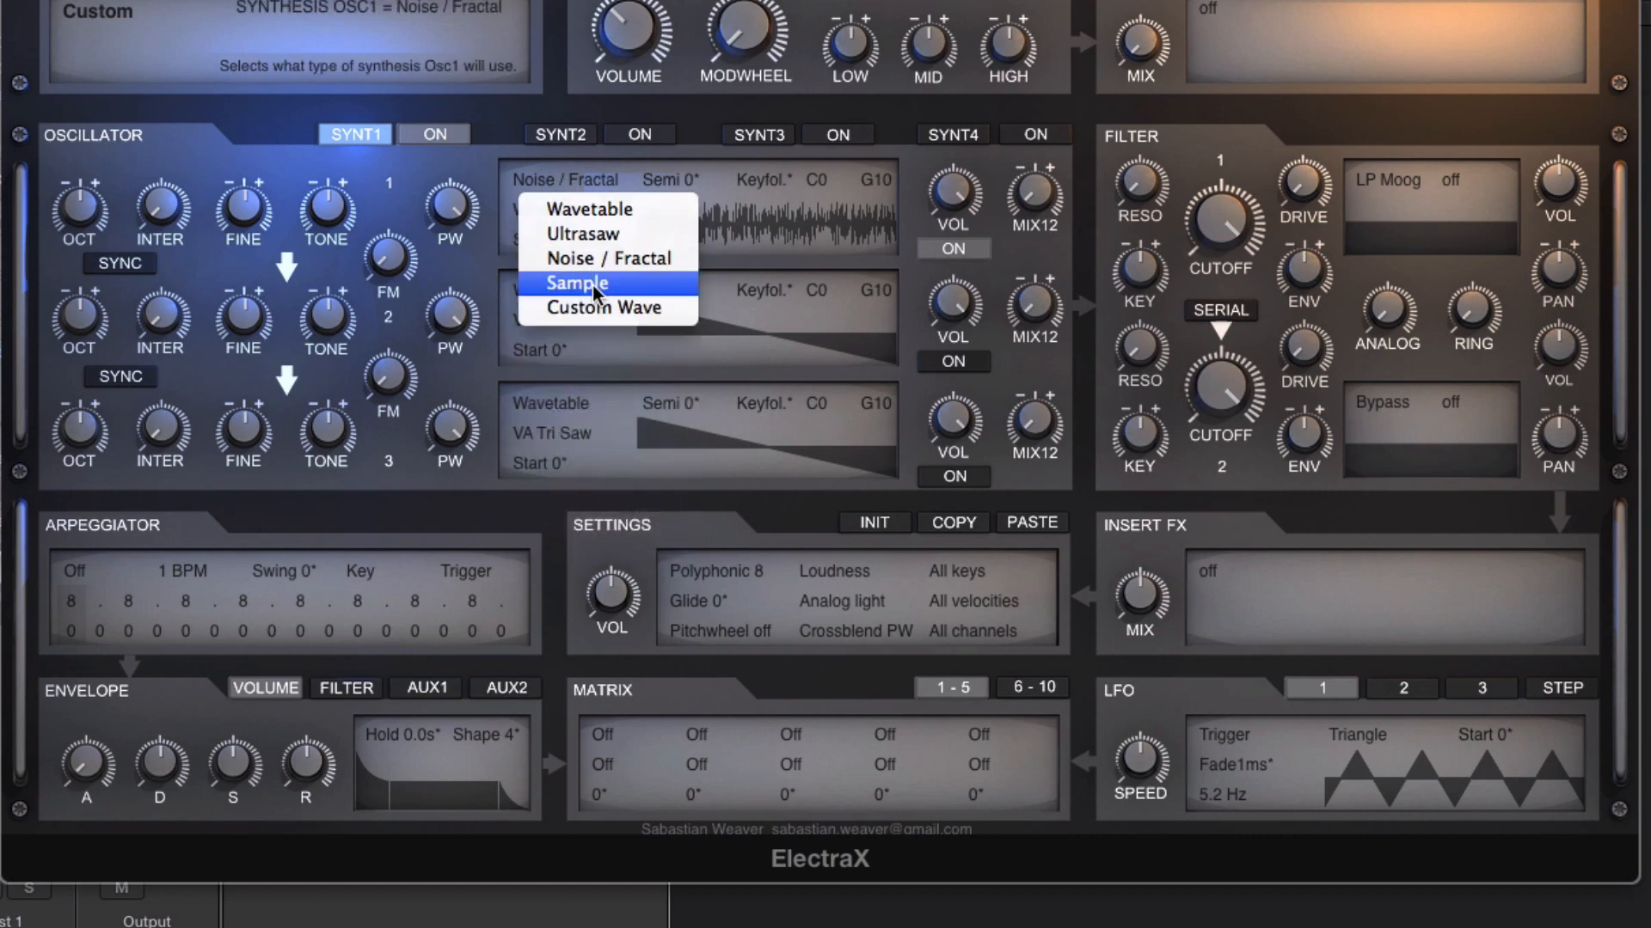
{"action": "left_click", "coordinate": [594, 286]}
{"action": "left_click", "coordinate": [593, 223]}
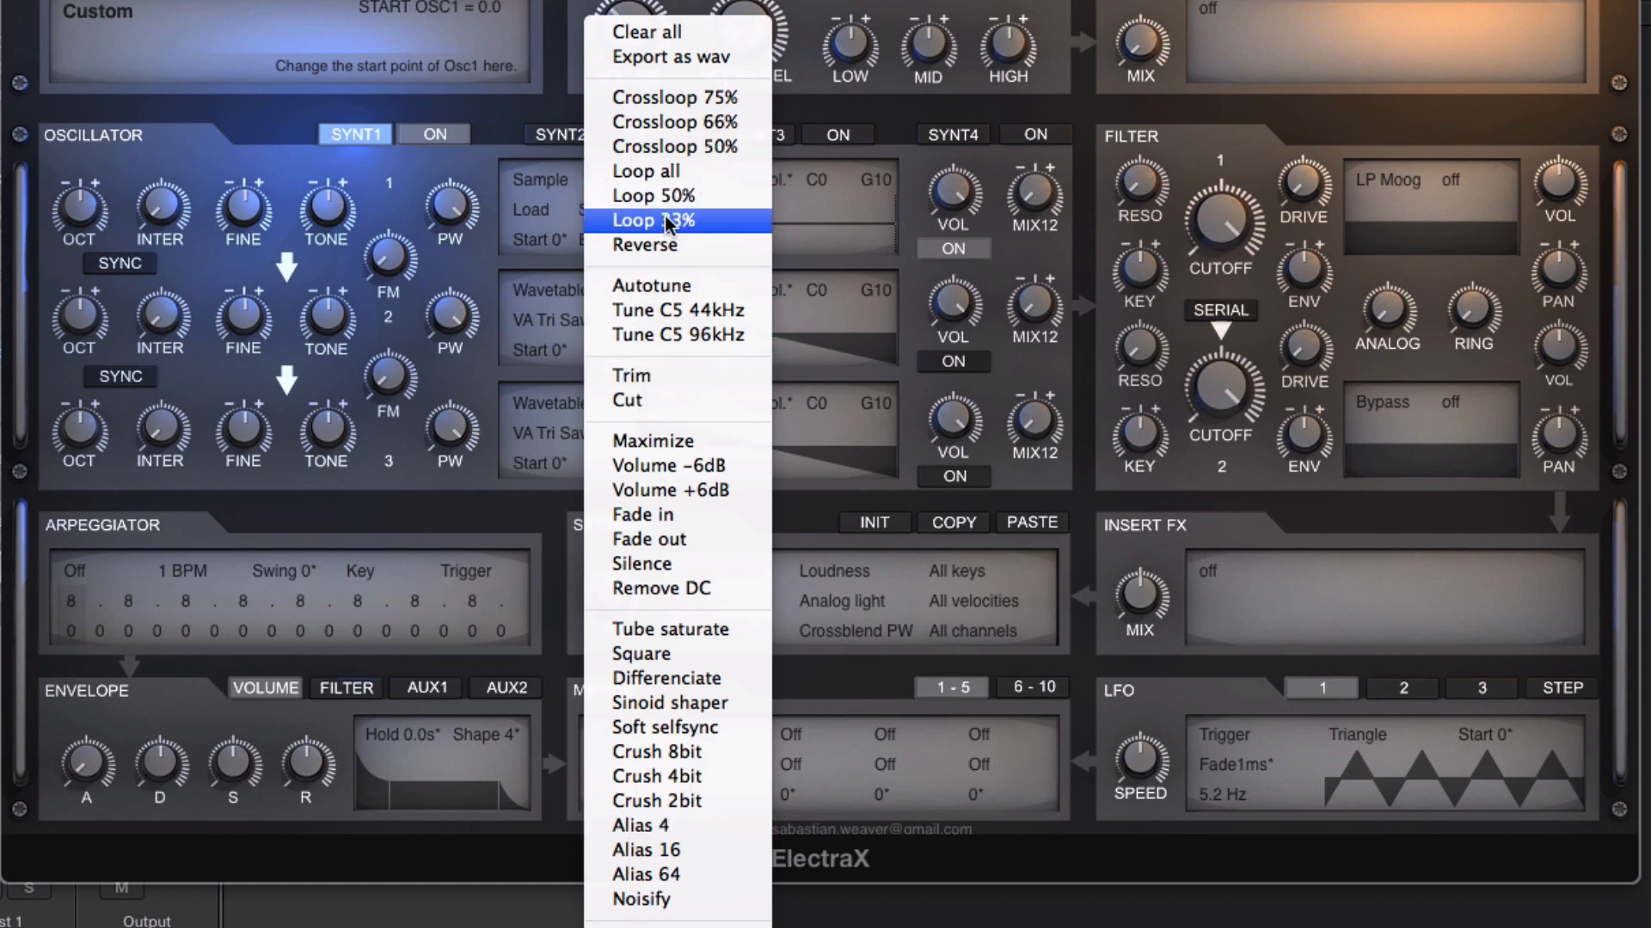
{"action": "left_click", "coordinate": [434, 138]}
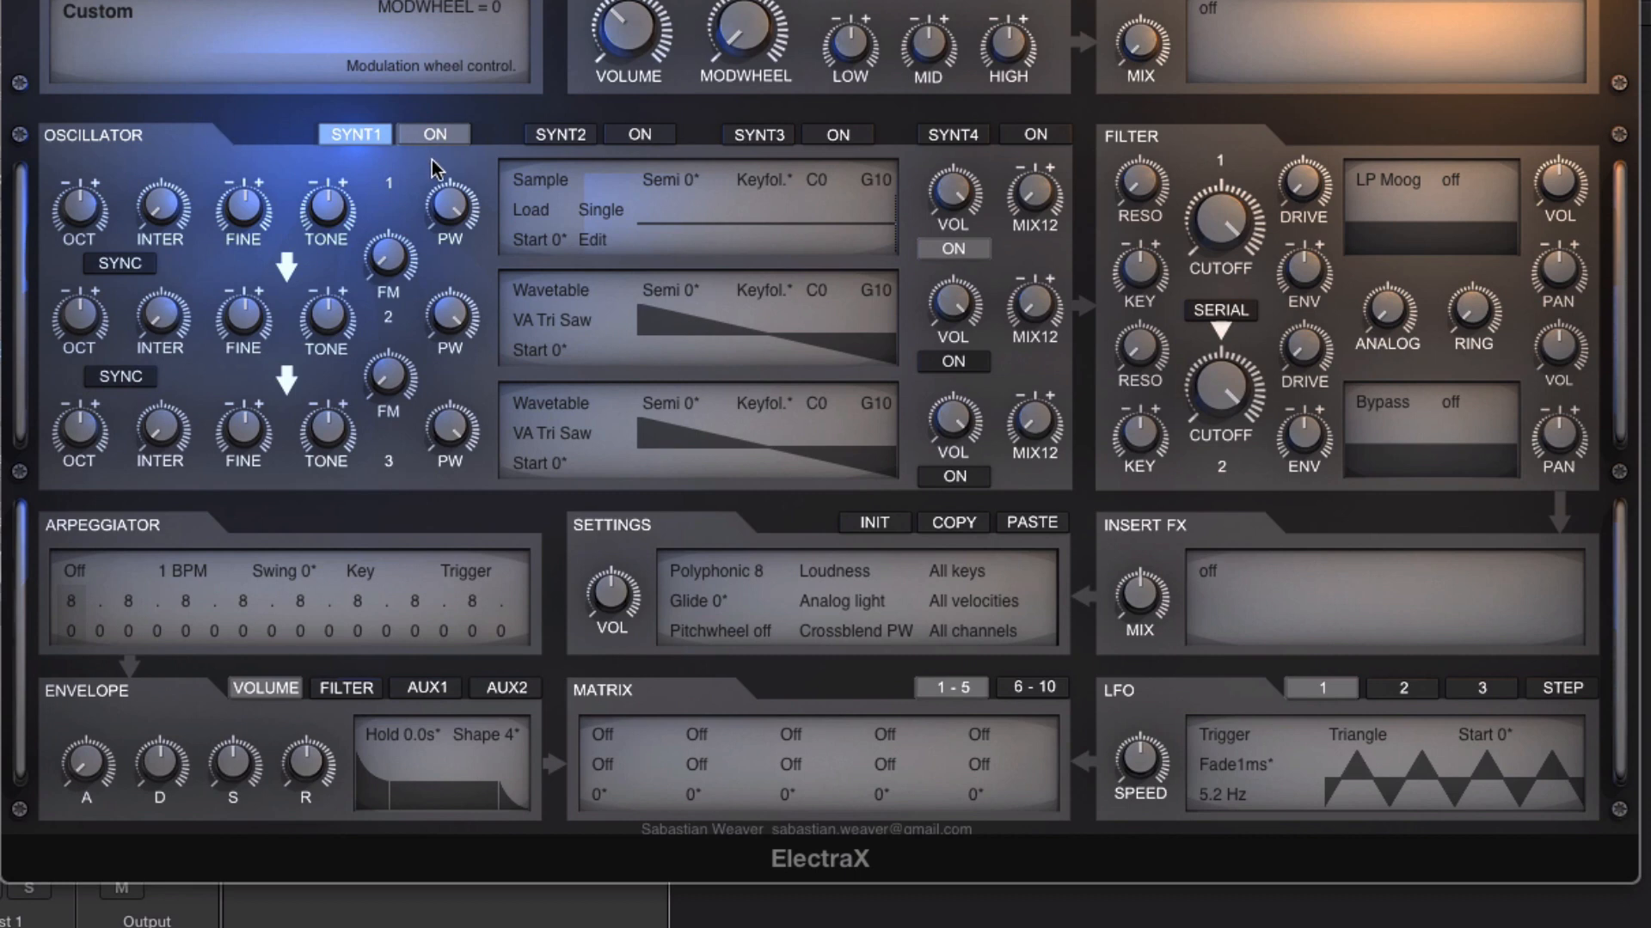
{"action": "left_click", "coordinate": [599, 240]}
{"action": "left_click", "coordinate": [510, 268]}
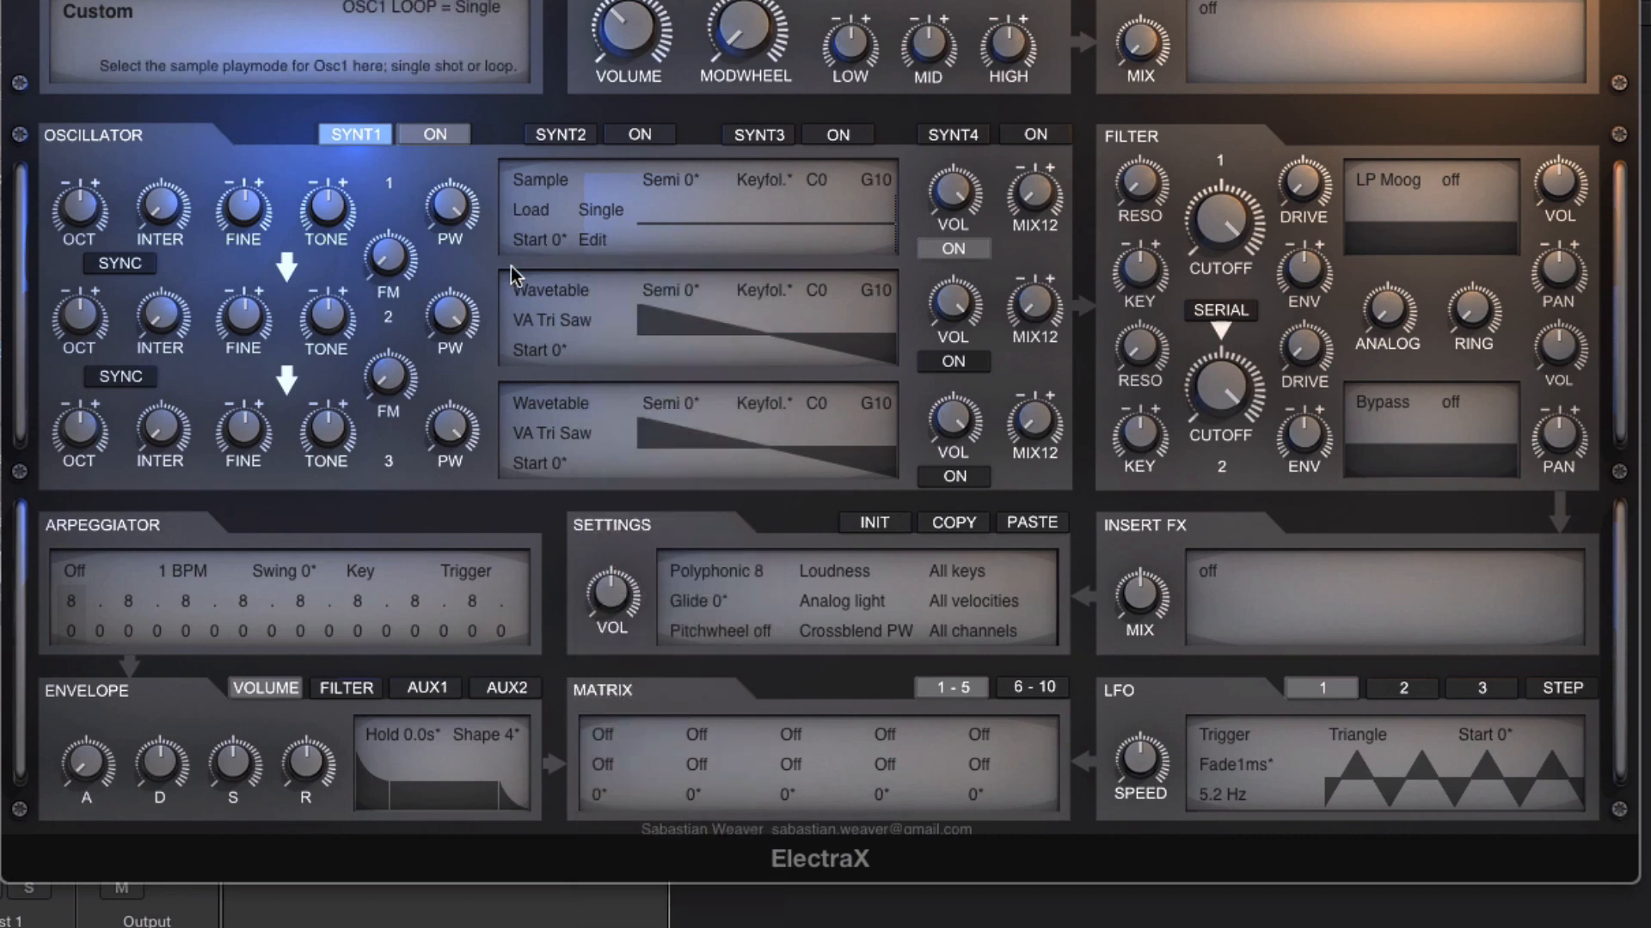
- Switch oscillator 1 to Custom Wave and load Virus 64.wav from the Documents folder
{"action": "left_click", "coordinate": [531, 177]}
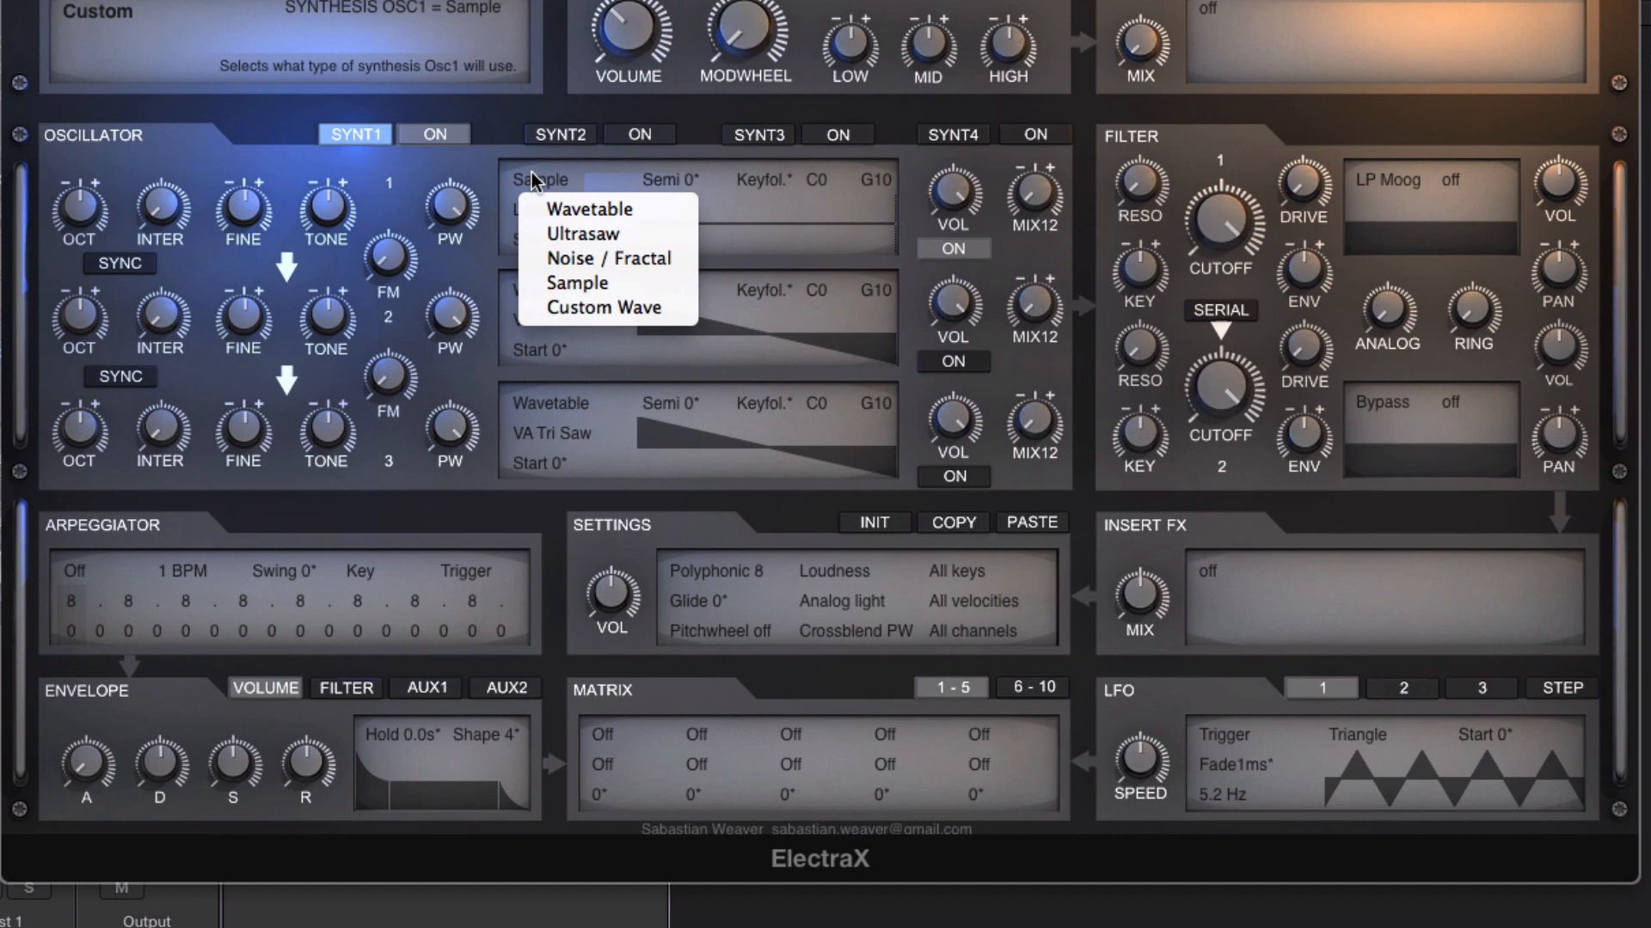
{"action": "left_click", "coordinate": [604, 304]}
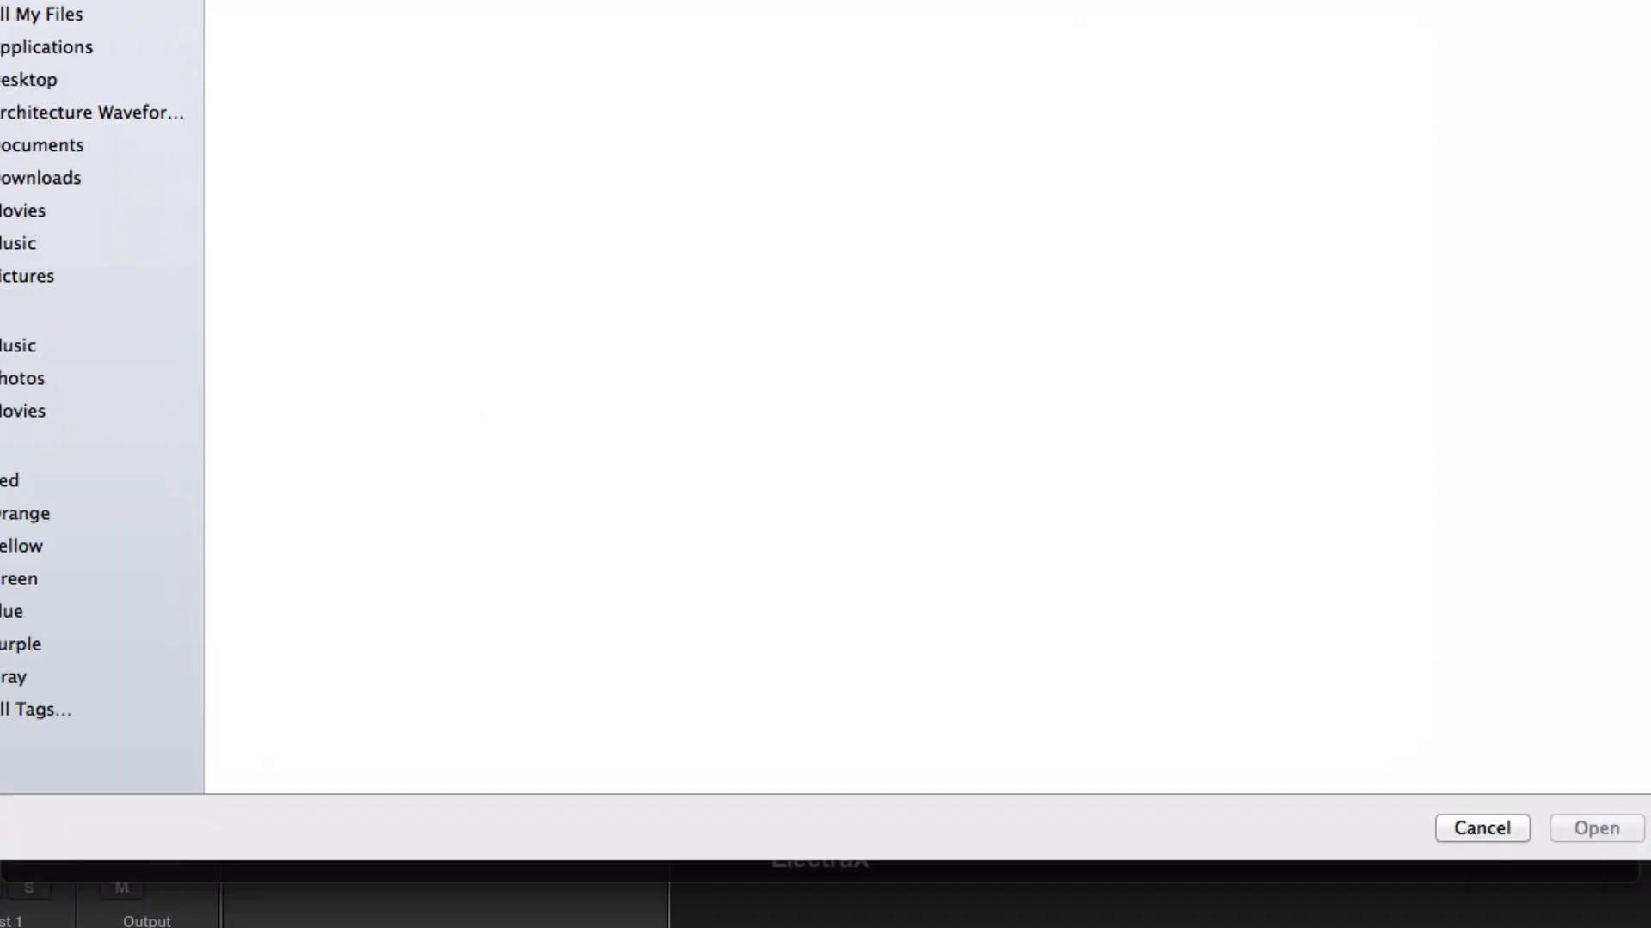
{"action": "left_click", "coordinate": [62, 144]}
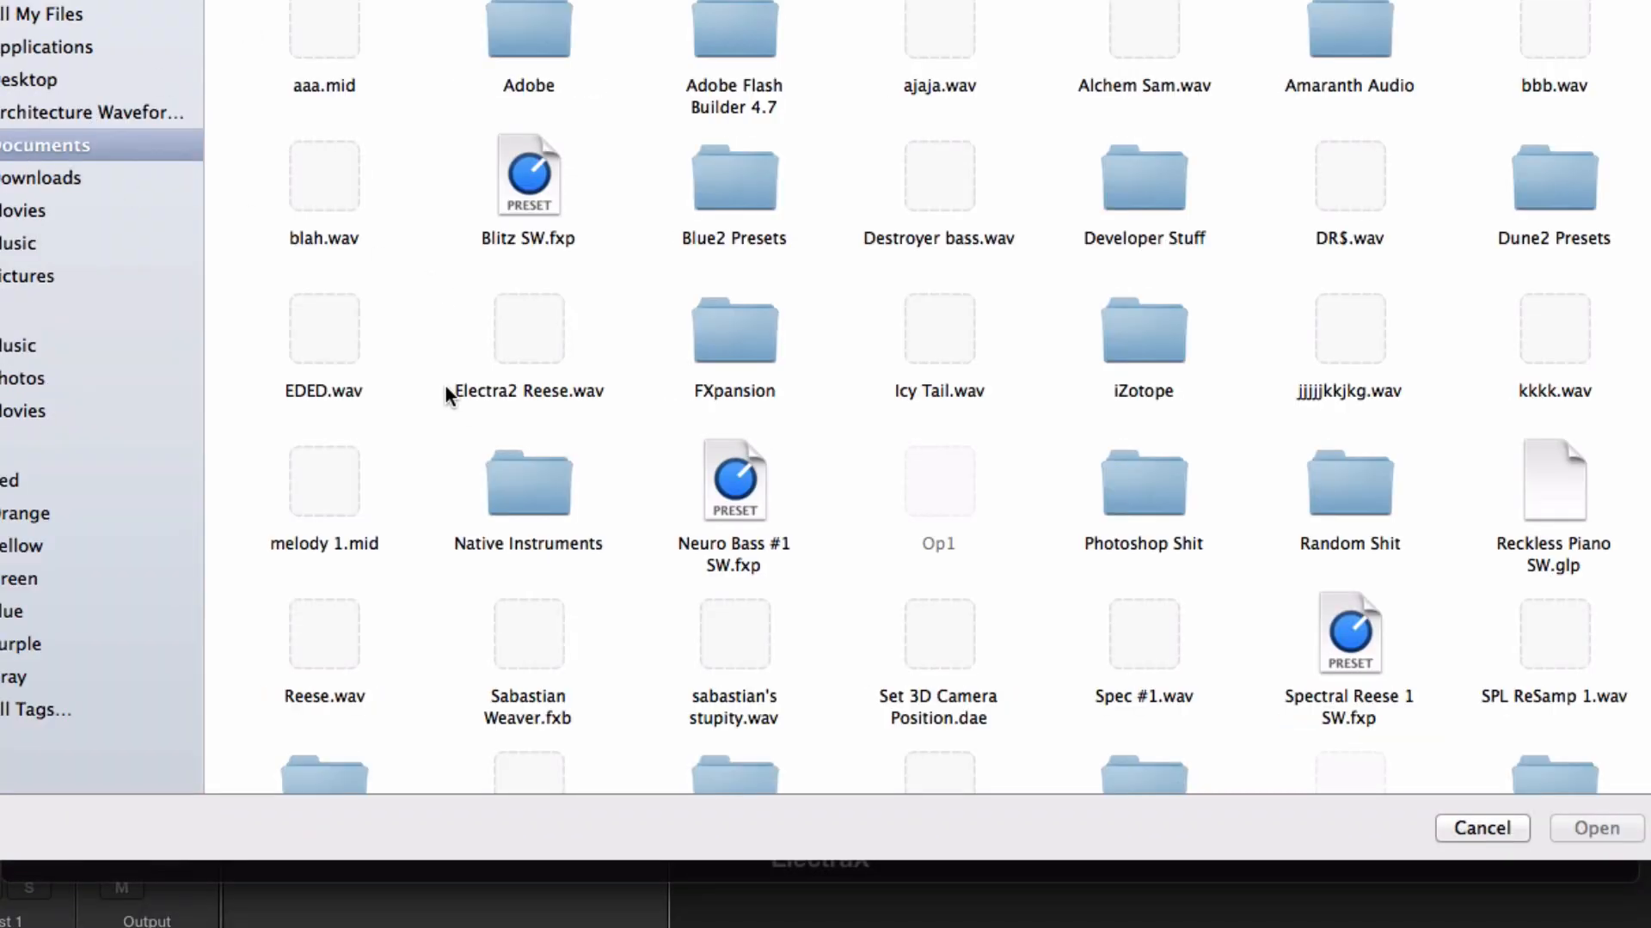
{"action": "scroll", "coordinate": [637, 588], "scroll_direction": "down", "scroll_amount": 15}
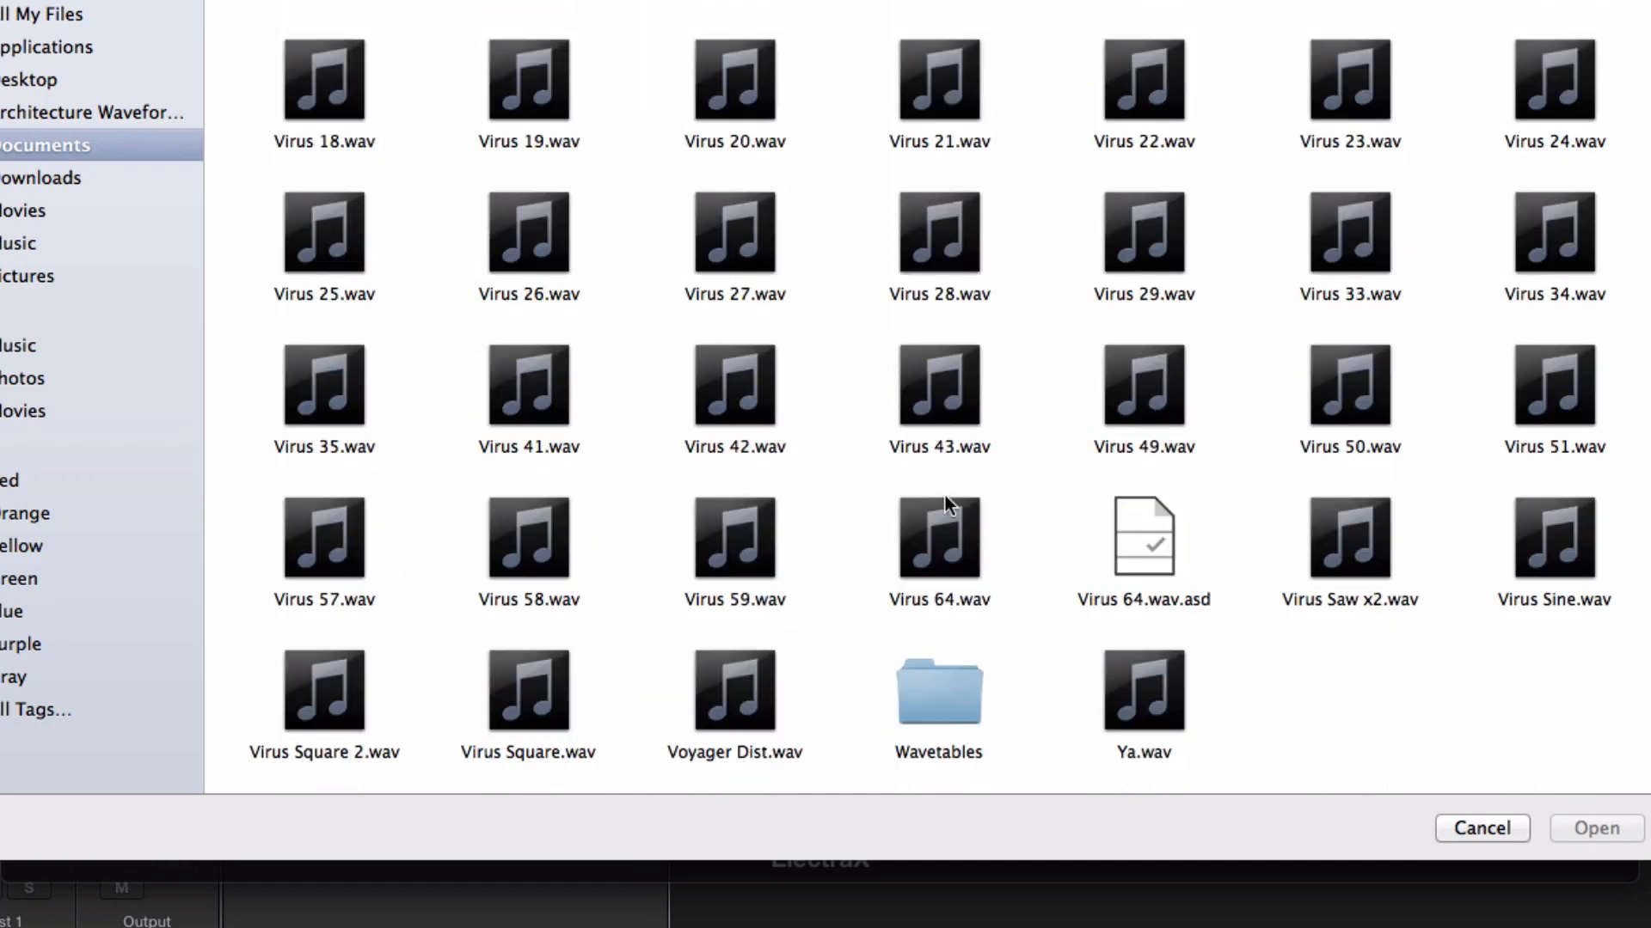
{"action": "double_click", "coordinate": [978, 556]}
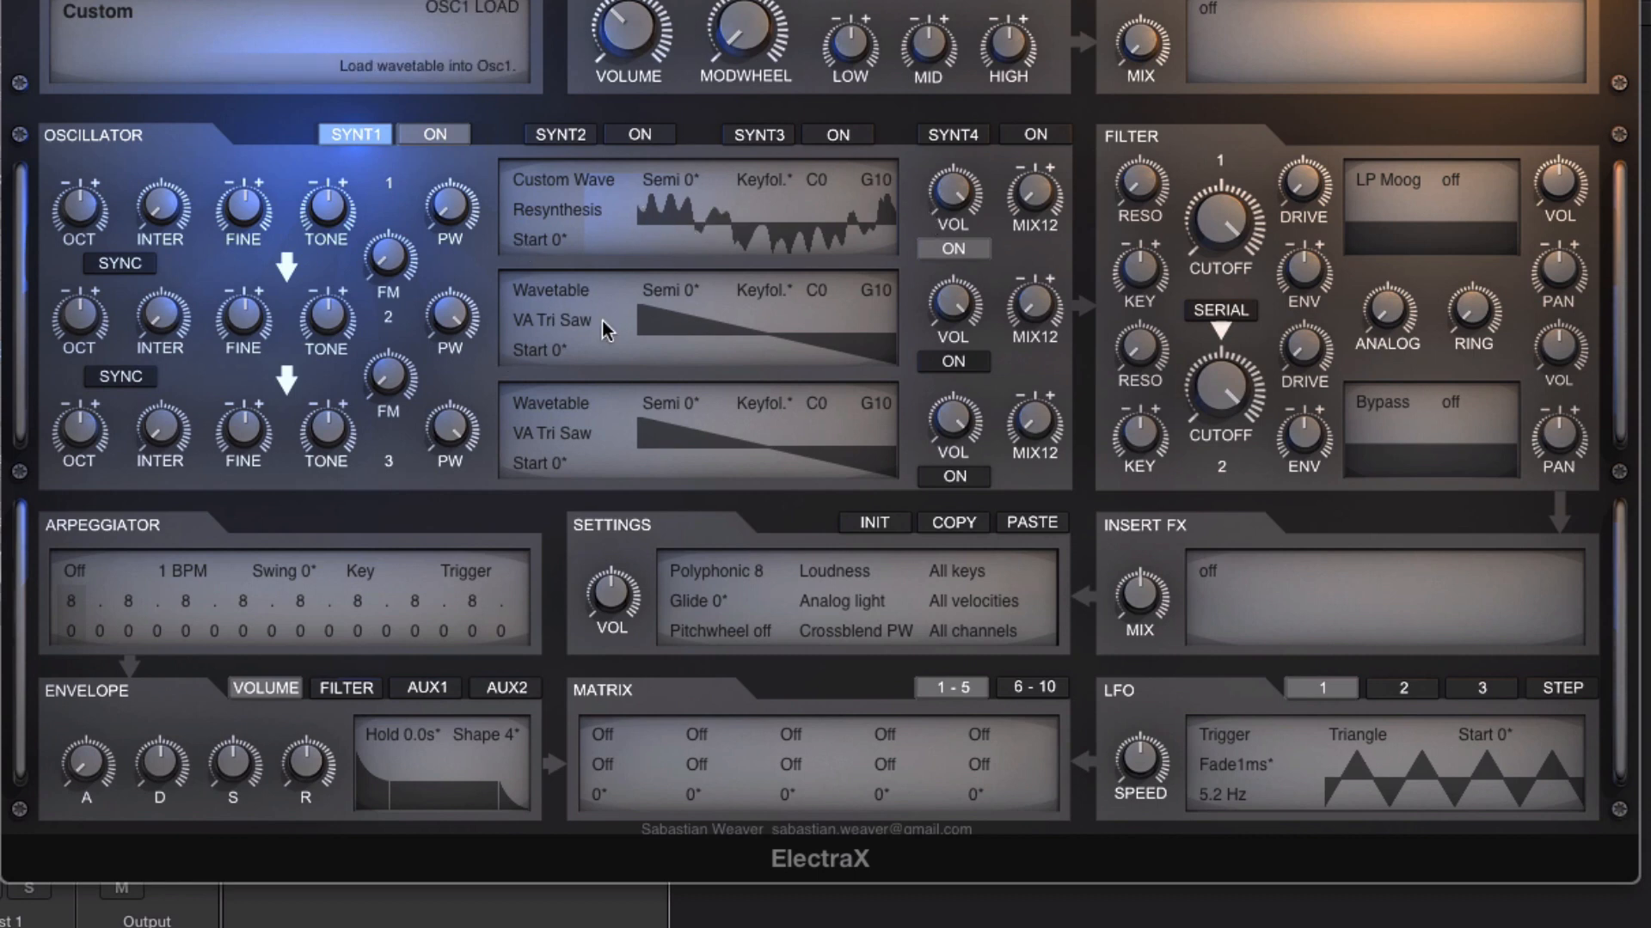
- Turn down oscillator 1's pulse width and reset the whole patch to its initial state
{"action": "mouse_move", "coordinate": [461, 203]}
{"action": "left_mouse_down"}
{"action": "mouse_move", "coordinate": [486, 59]}
{"action": "mouse_move", "coordinate": [474, 237]}
{"action": "mouse_move", "coordinate": [468, 154]}
{"action": "mouse_move", "coordinate": [462, 191]}
{"action": "left_mouse_up"}
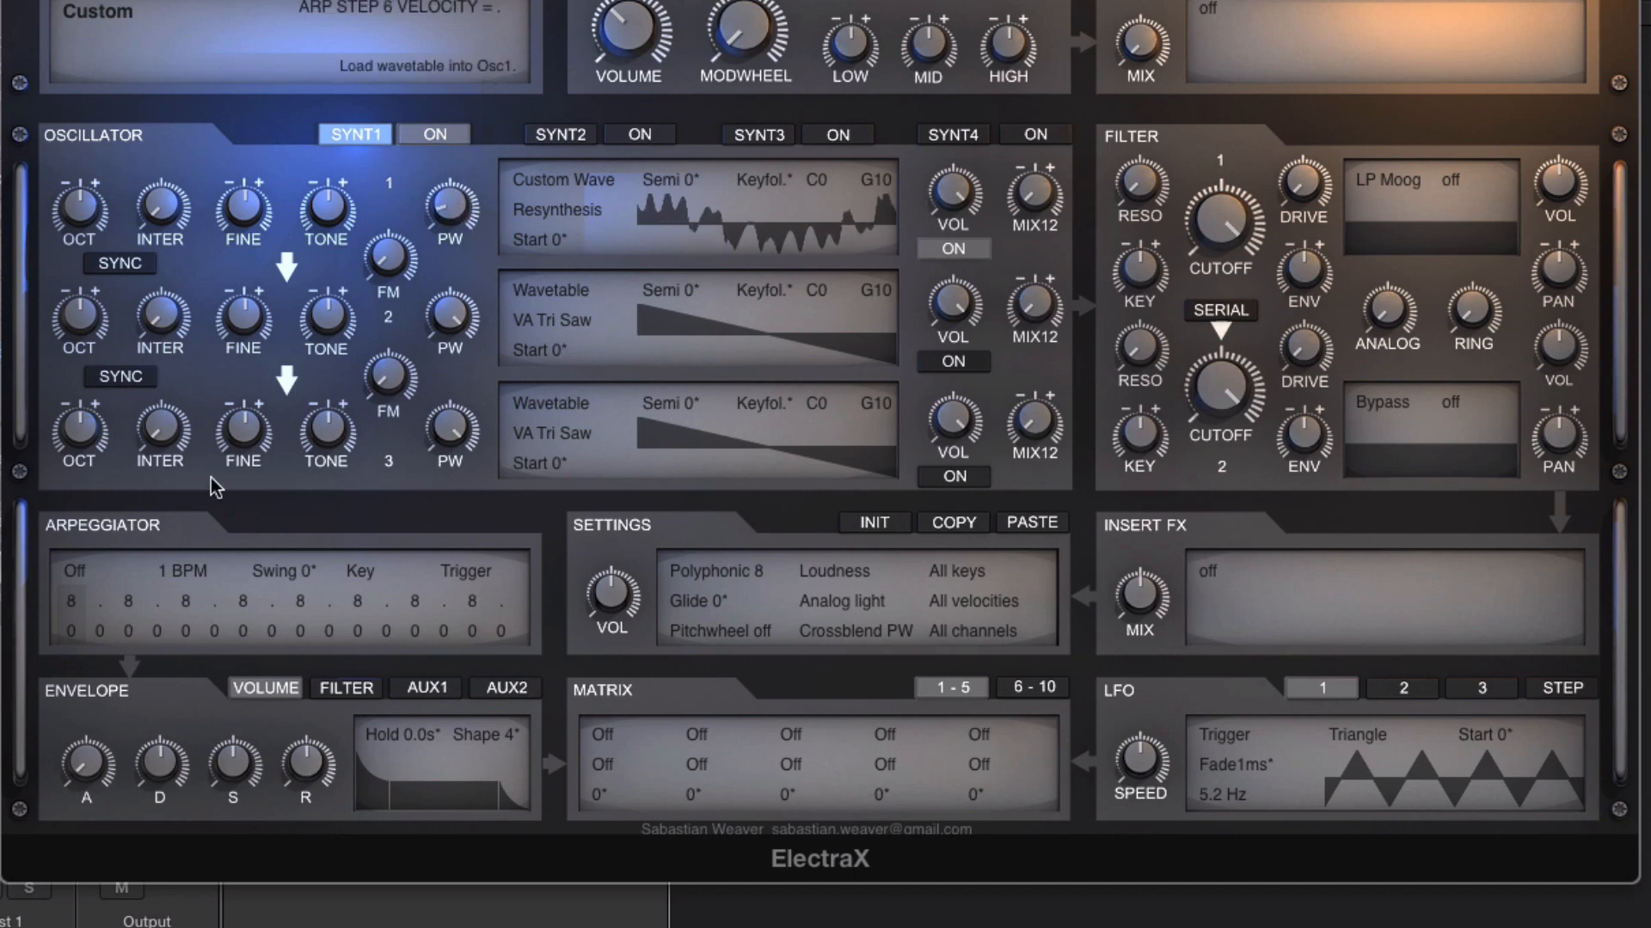
{"action": "left_click", "coordinate": [871, 523]}
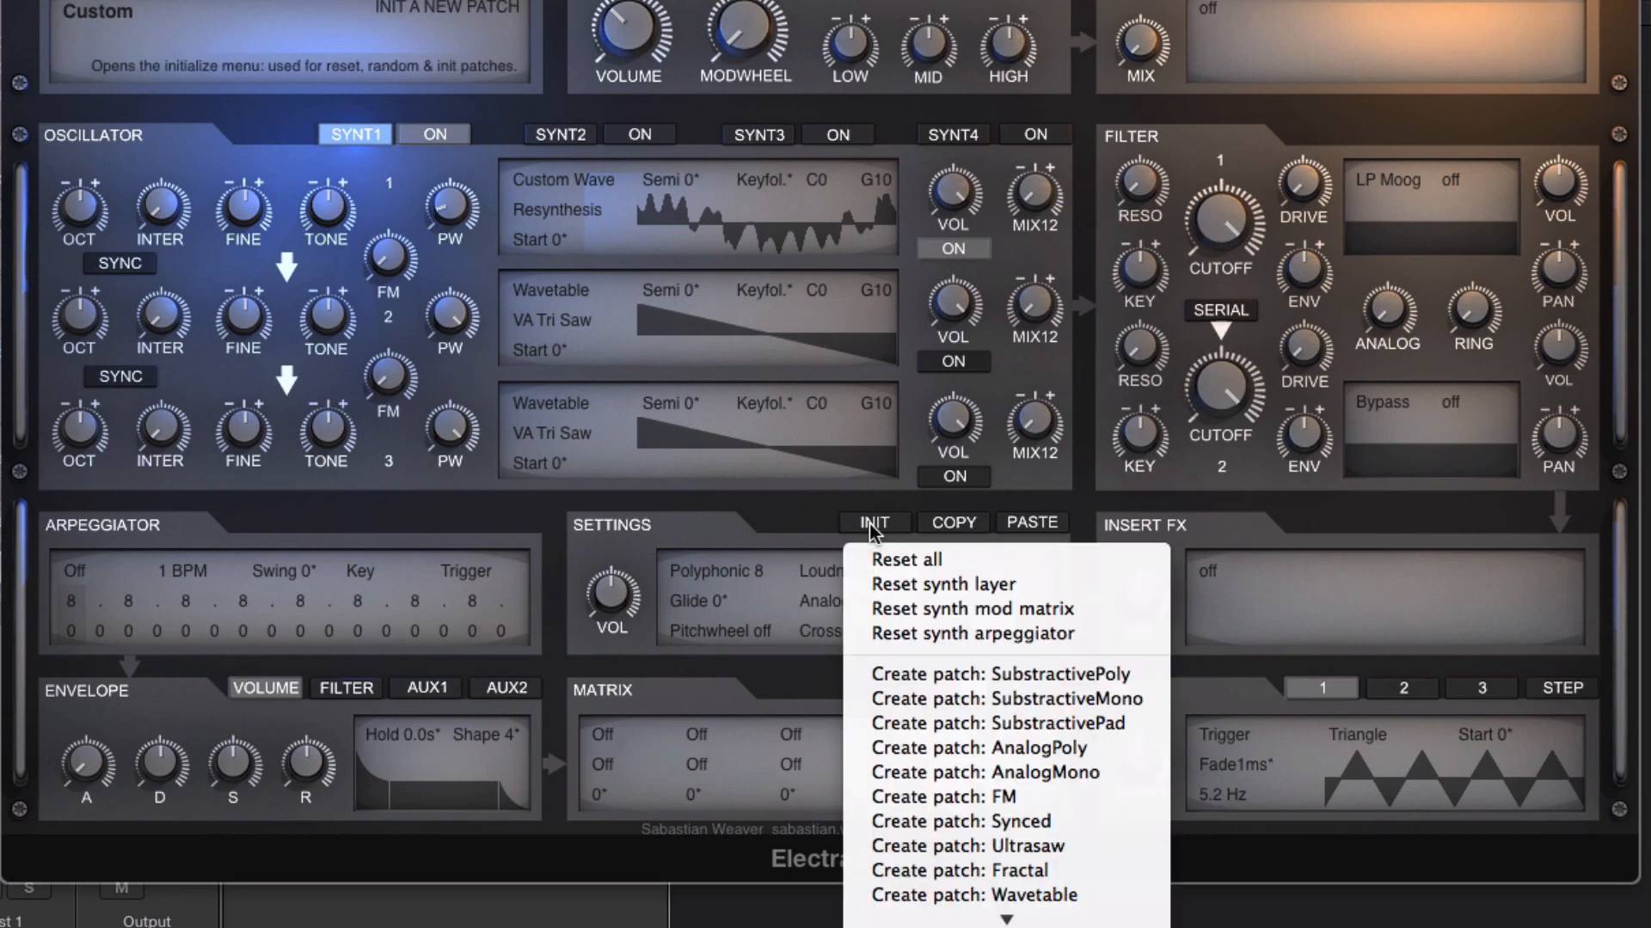
{"action": "left_click", "coordinate": [910, 561]}
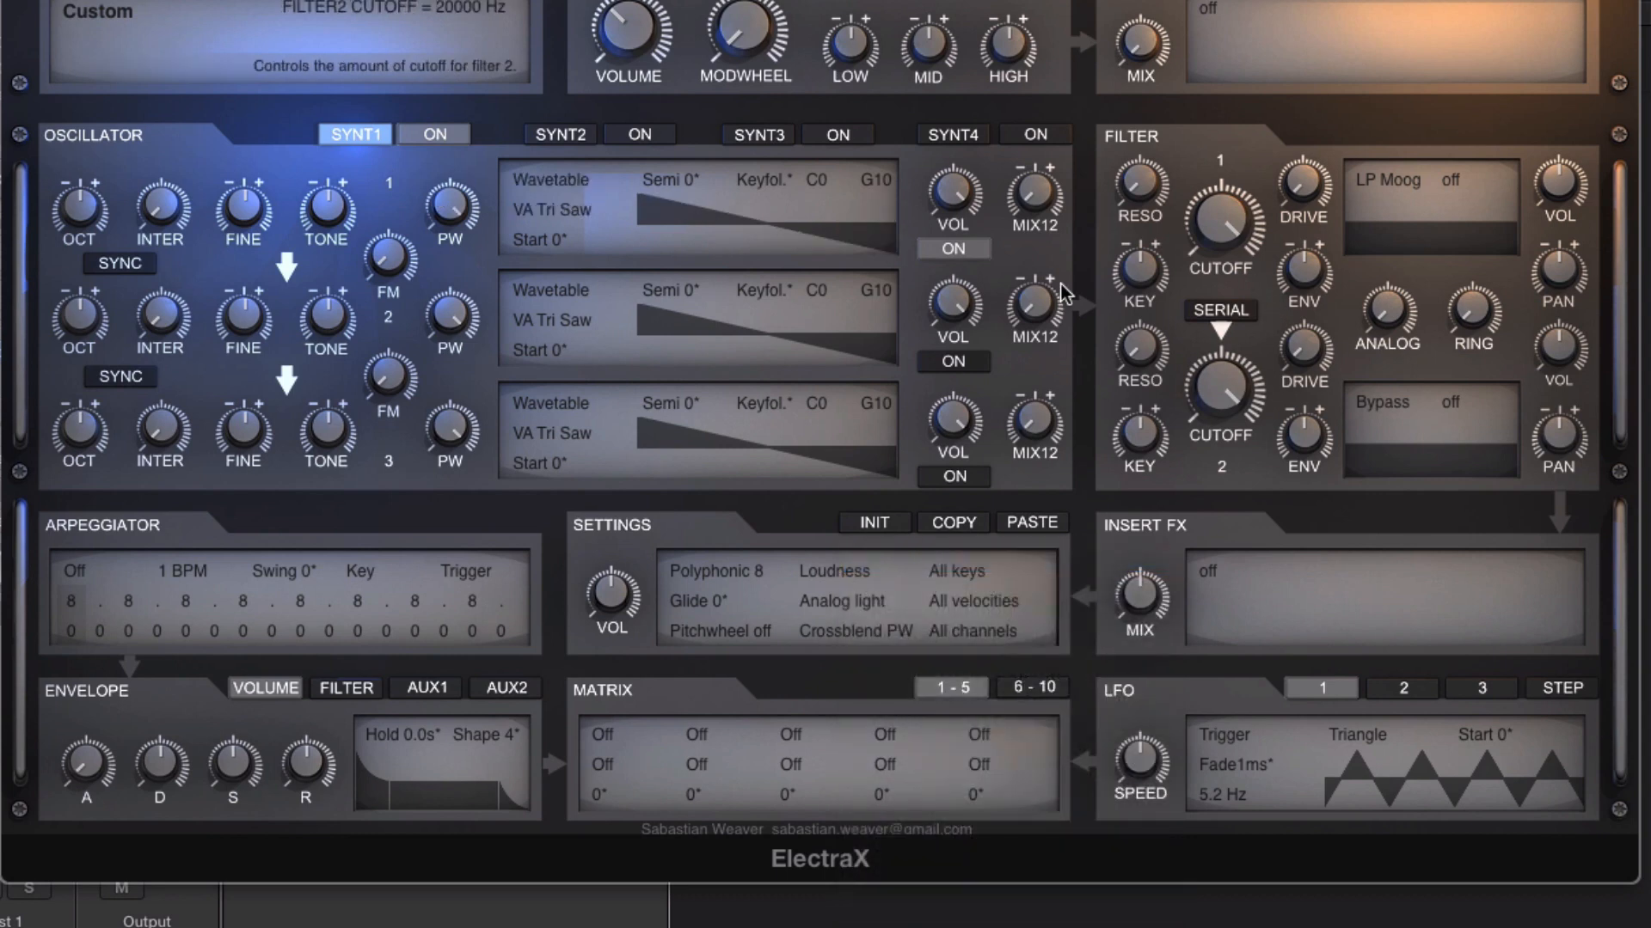
- Set the master effect to Reverb Band and briefly bring up the Musical Typing keyboard
{"action": "left_click", "coordinate": [1221, 10]}
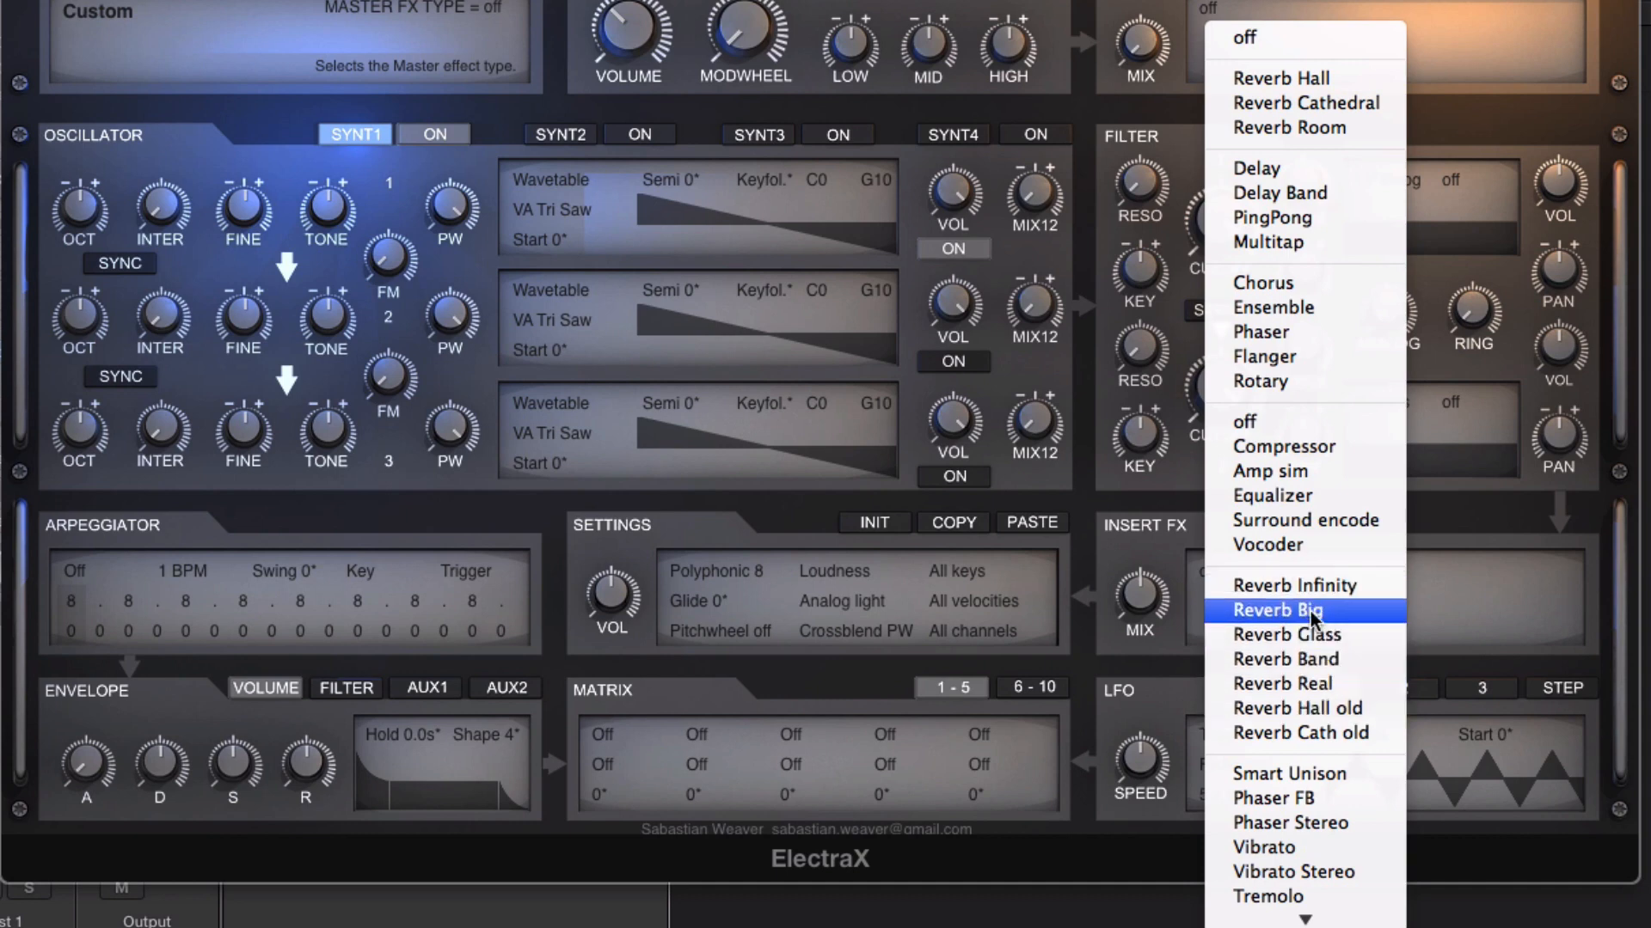
{"action": "left_click", "coordinate": [1301, 660]}
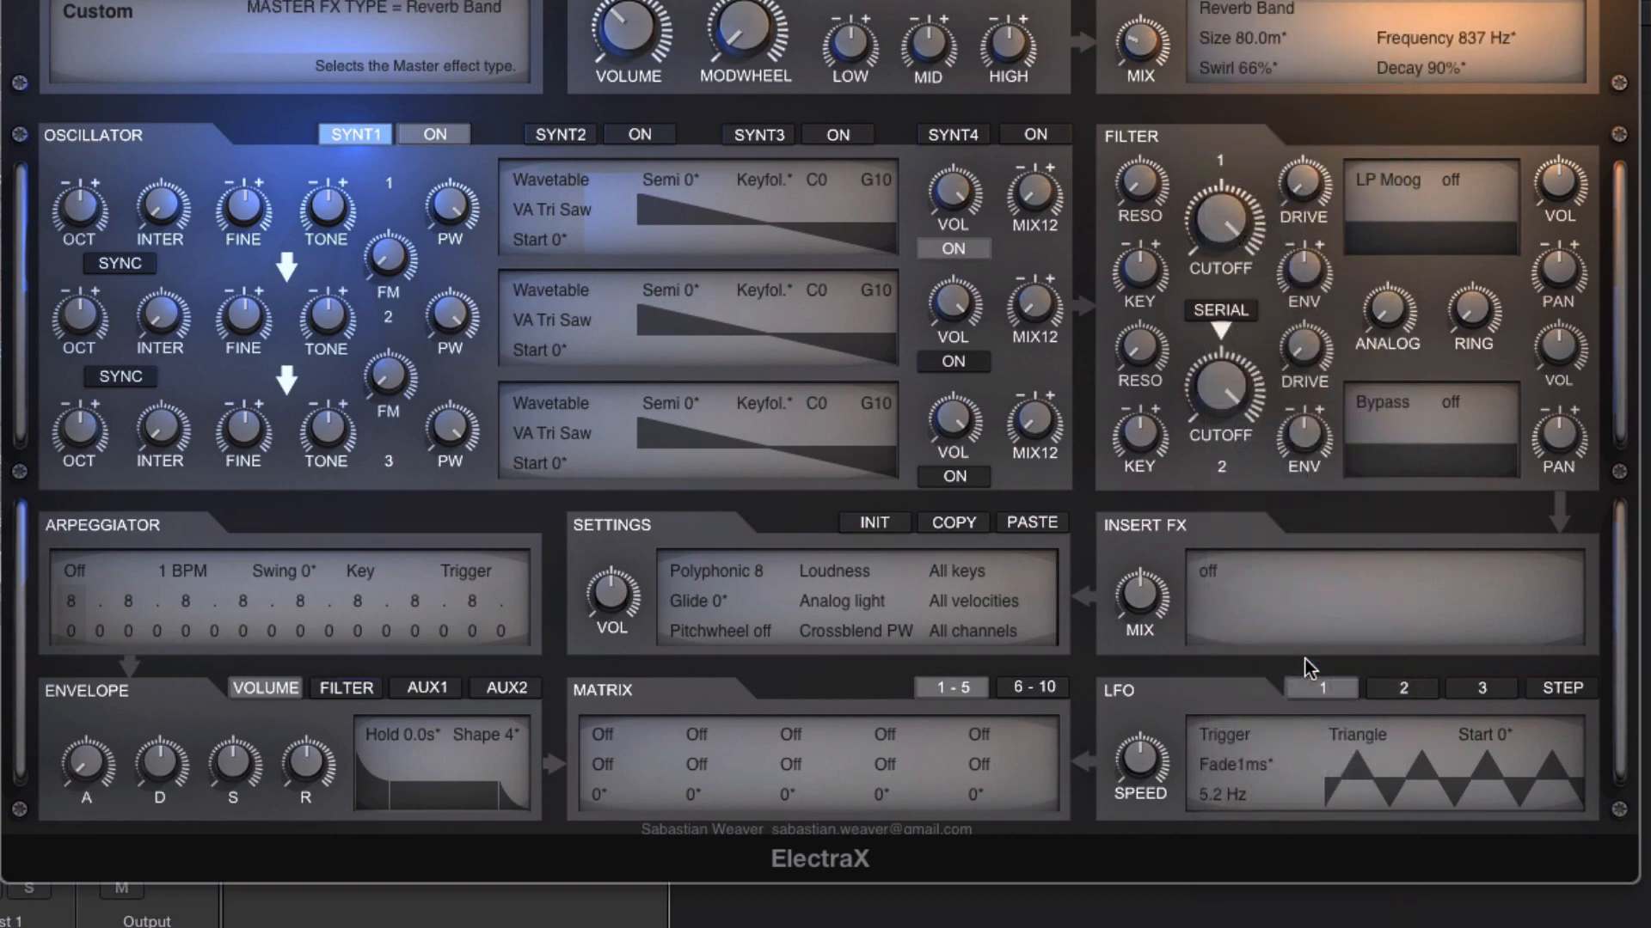
{"action": "key", "text": "super+k"}
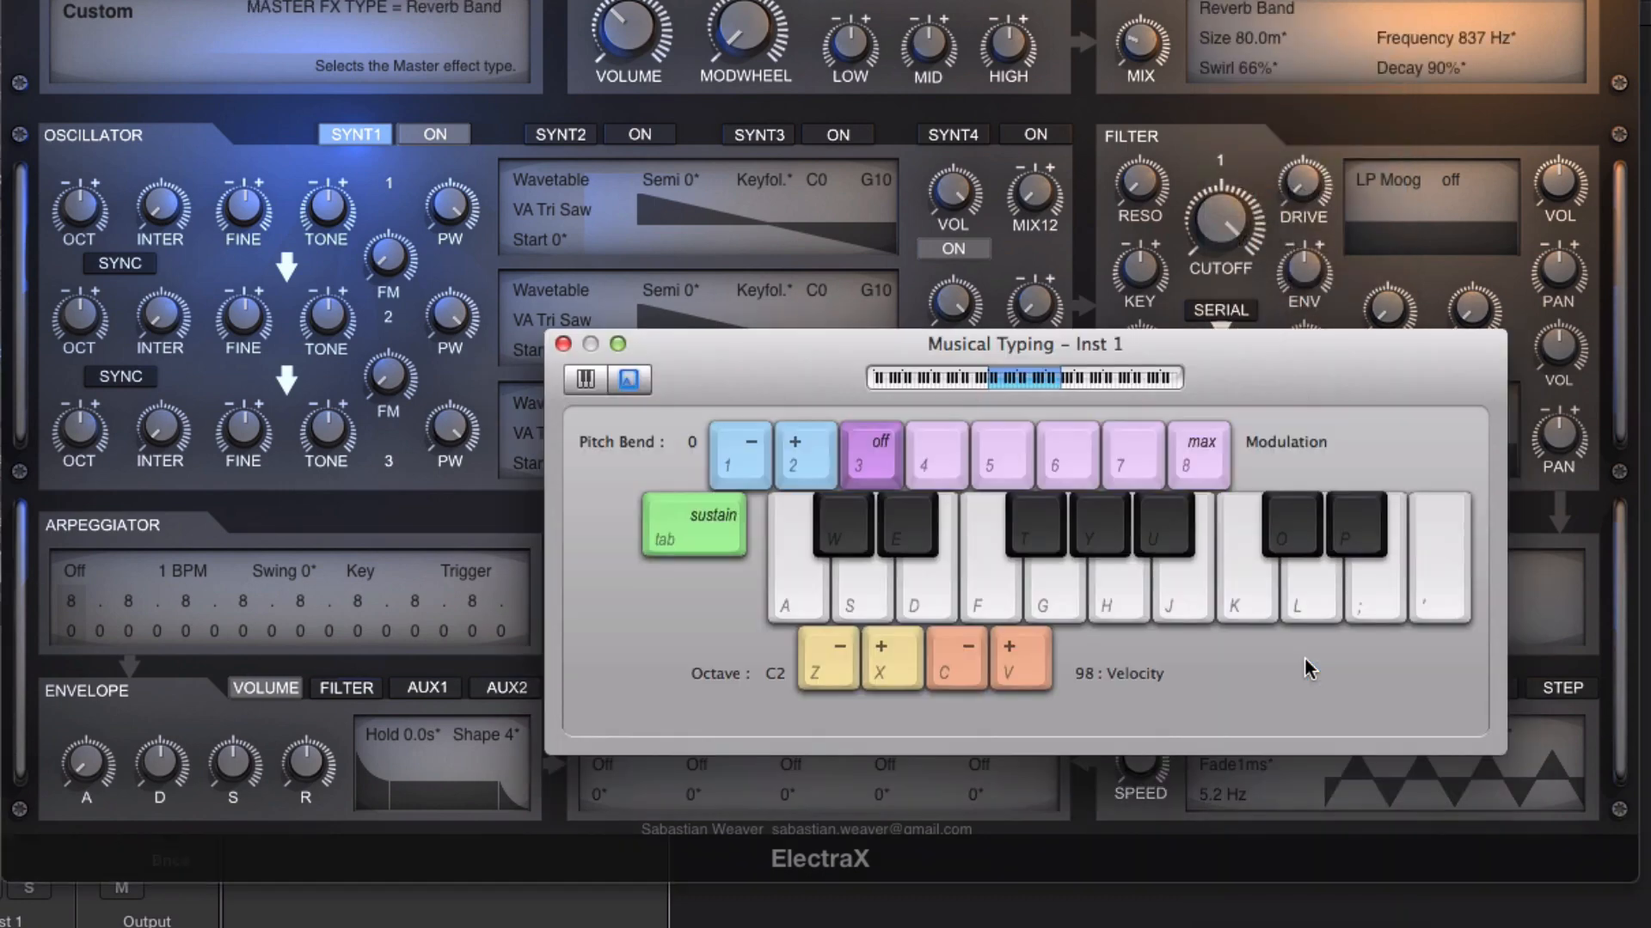
{"action": "key", "text": "super+k"}
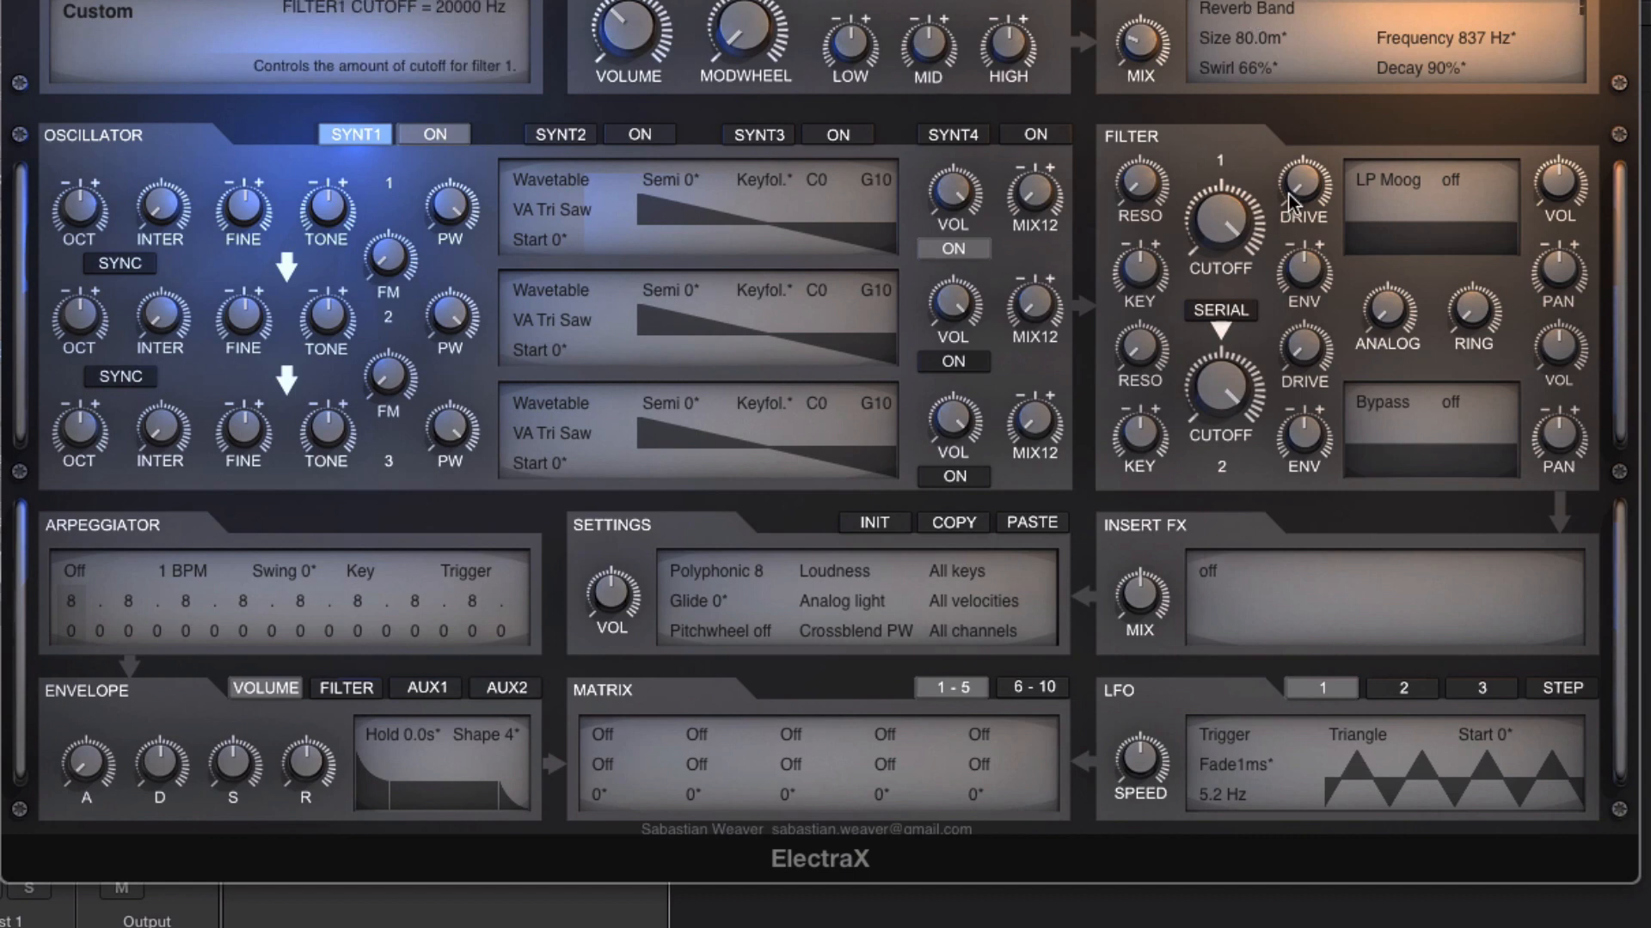
- Try a lower filter 1 cutoff with a higher envelope amount, and reset the whole patch
{"action": "left_click_drag", "start_coordinate": [1223, 237], "coordinate": [1227, 310]}
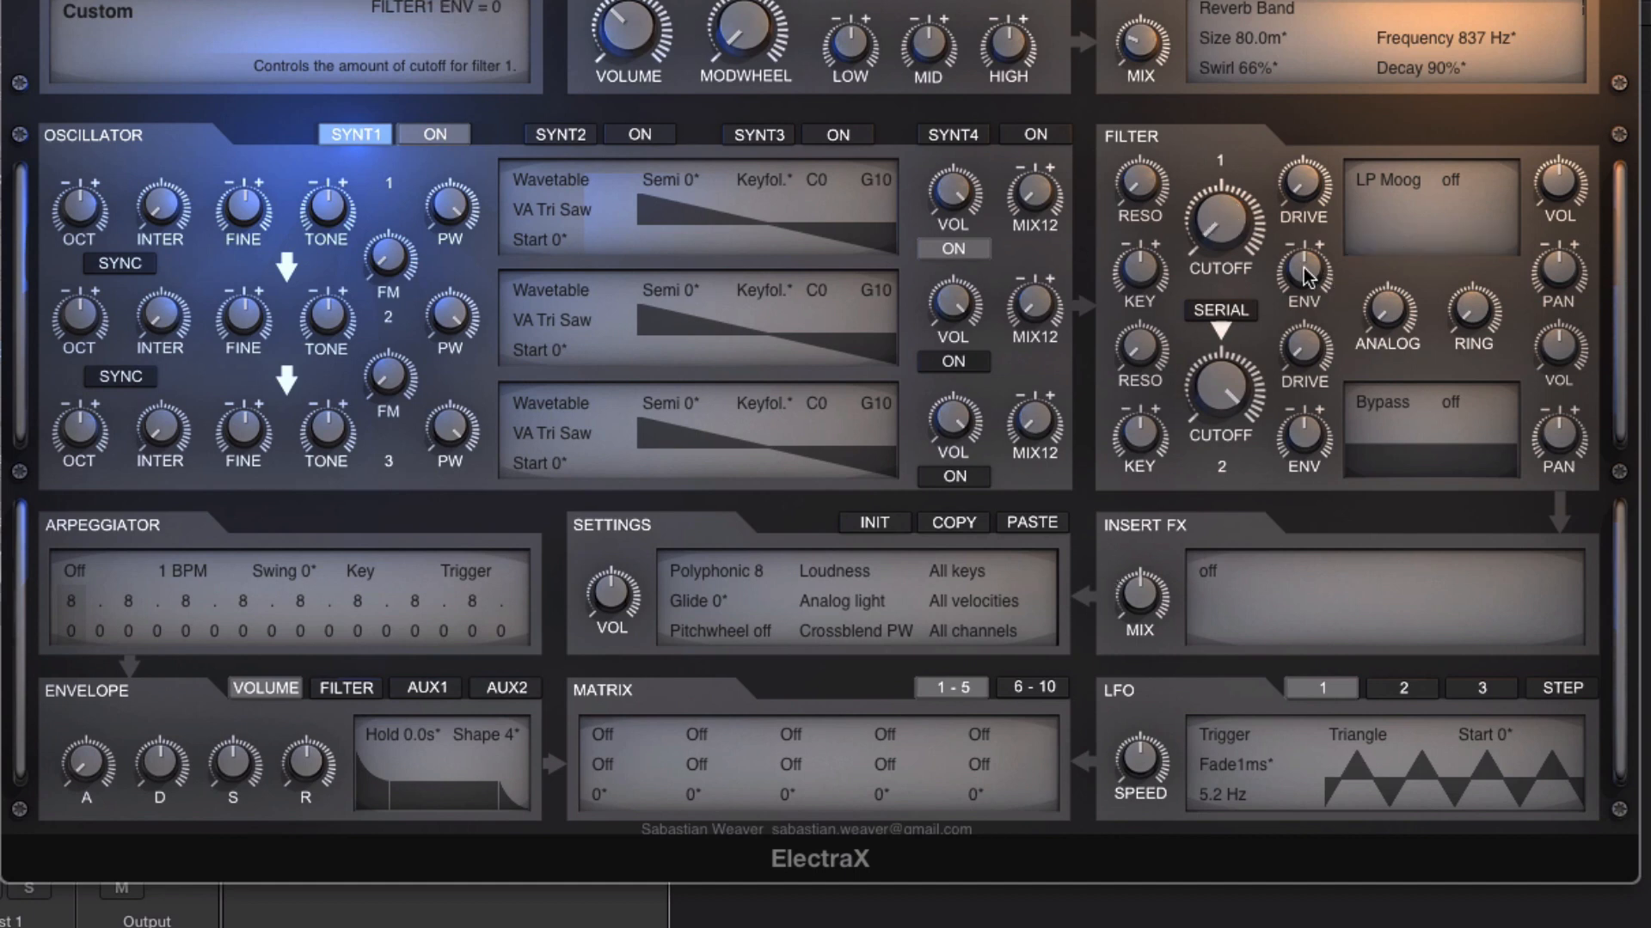
{"action": "left_click_drag", "start_coordinate": [1304, 267], "coordinate": [1301, 198]}
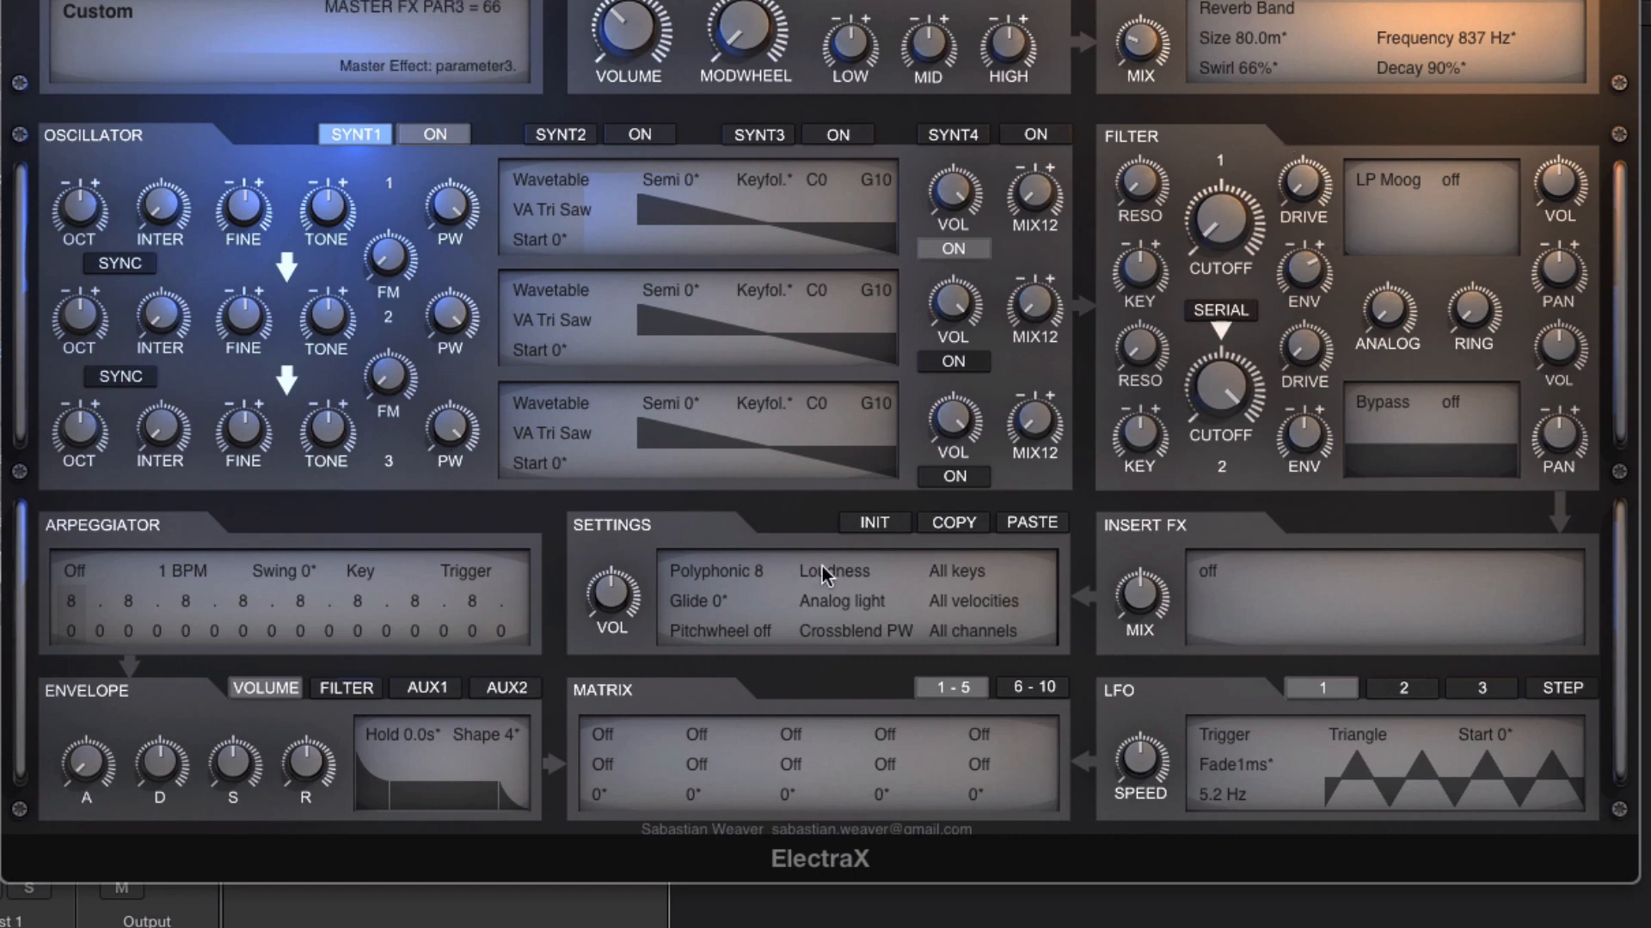
{"action": "left_click", "coordinate": [873, 526]}
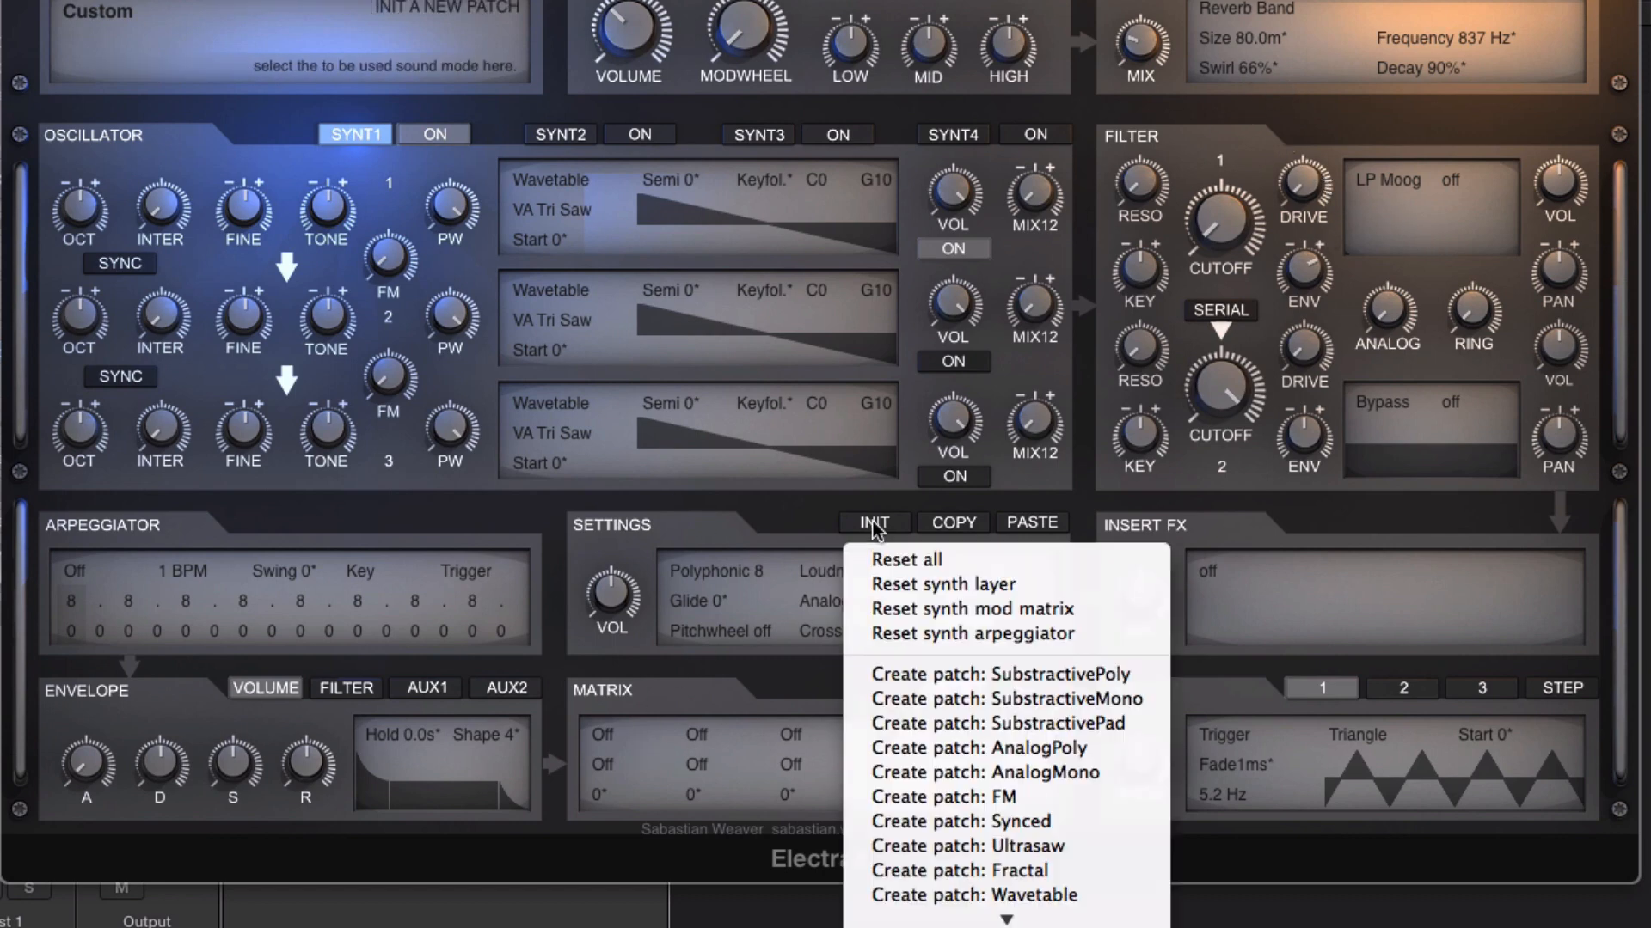
{"action": "left_click", "coordinate": [905, 556]}
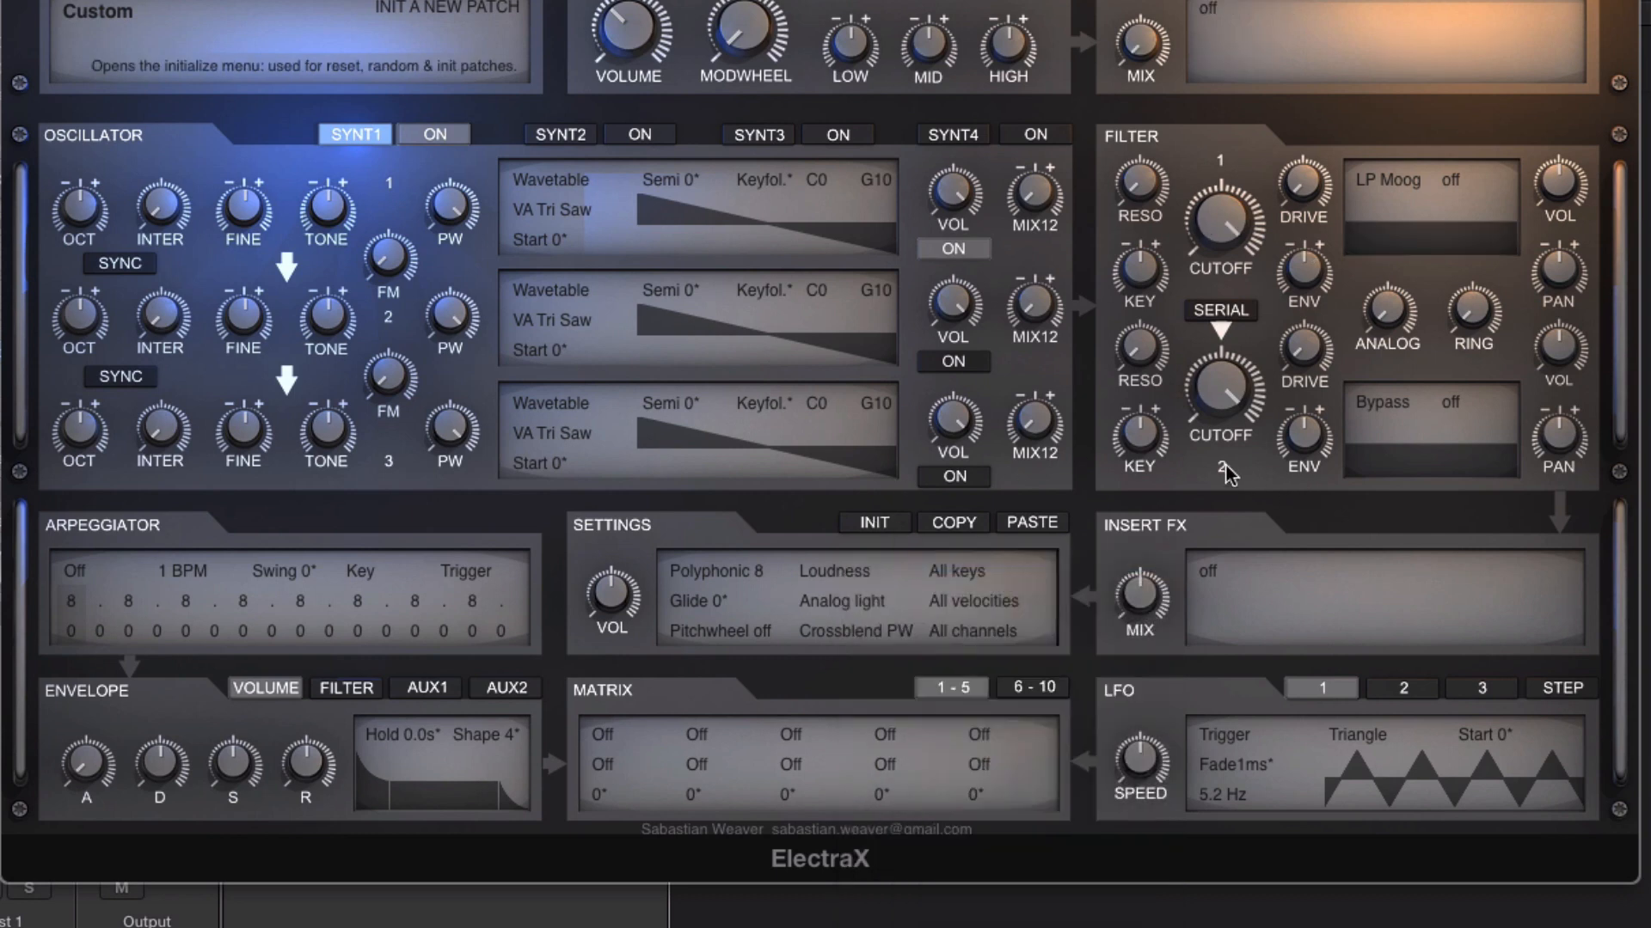
- Look through the modulation sources and destinations available for matrix slot 1
{"action": "left_click", "coordinate": [604, 734]}
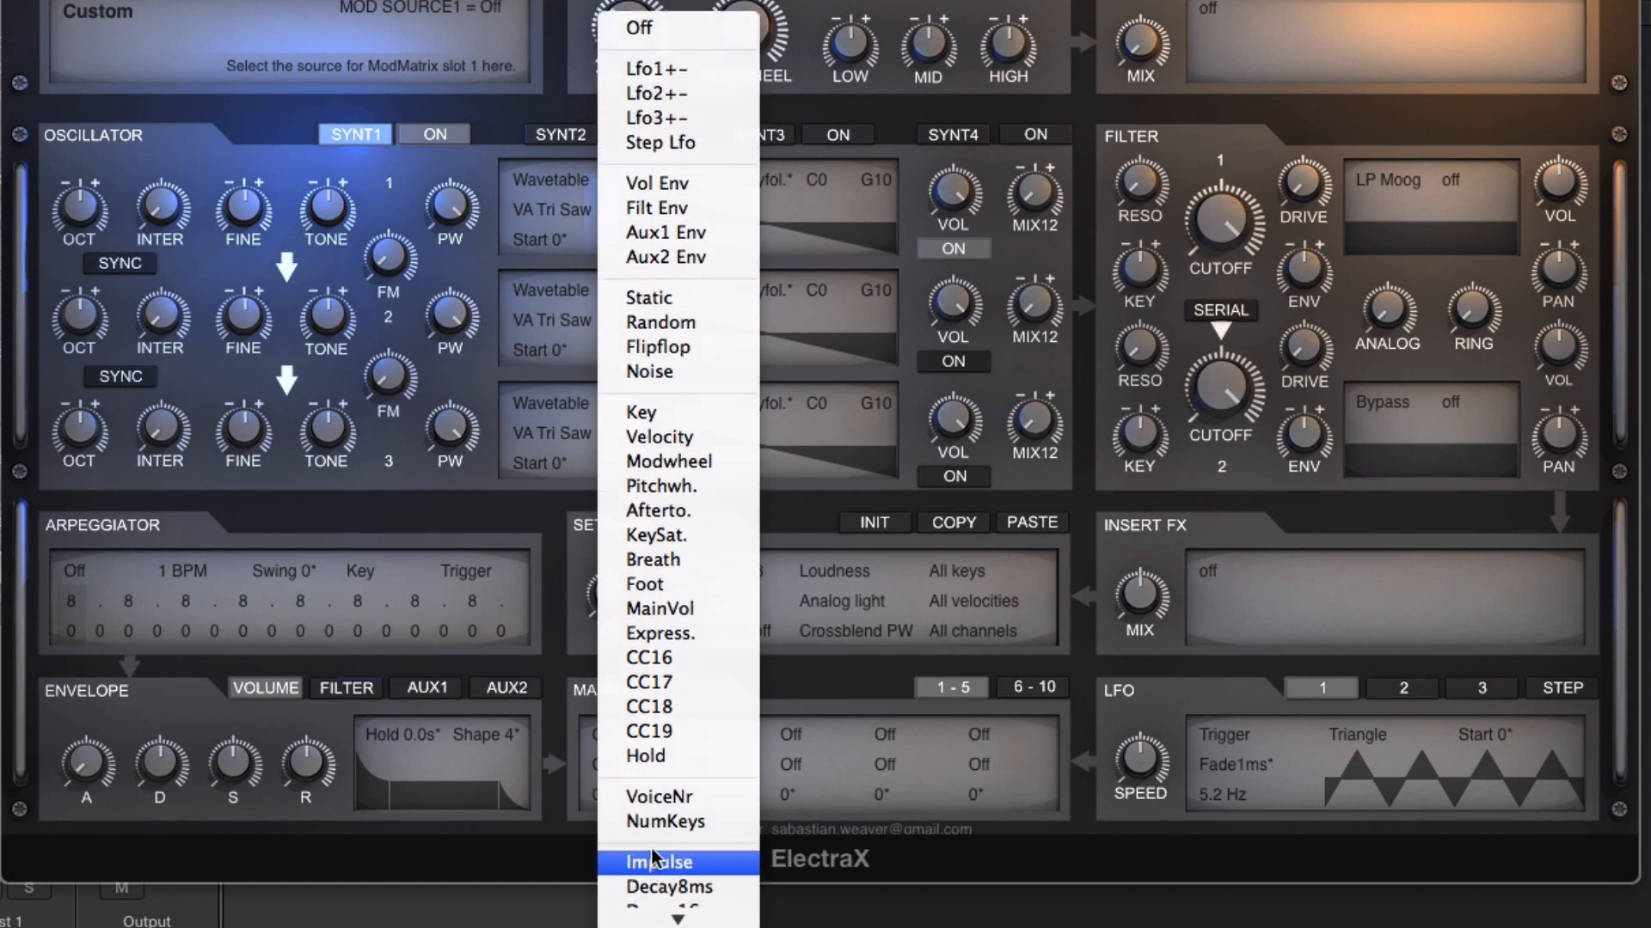
{"action": "mouse_move", "coordinate": [654, 923]}
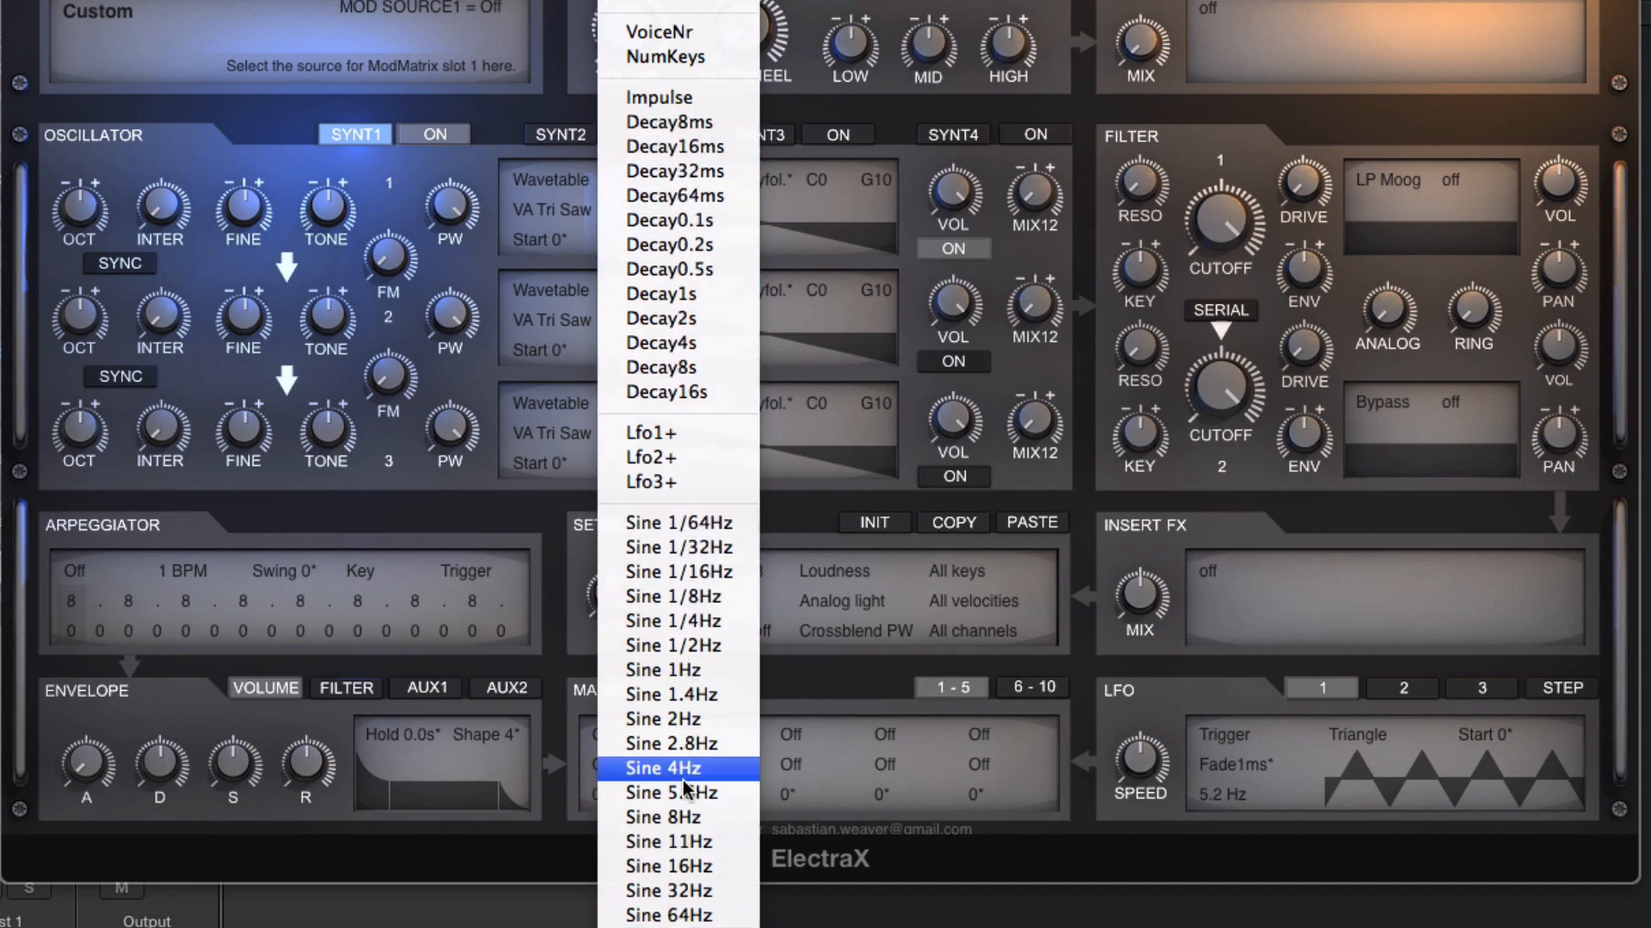
{"action": "mouse_move", "coordinate": [723, 2]}
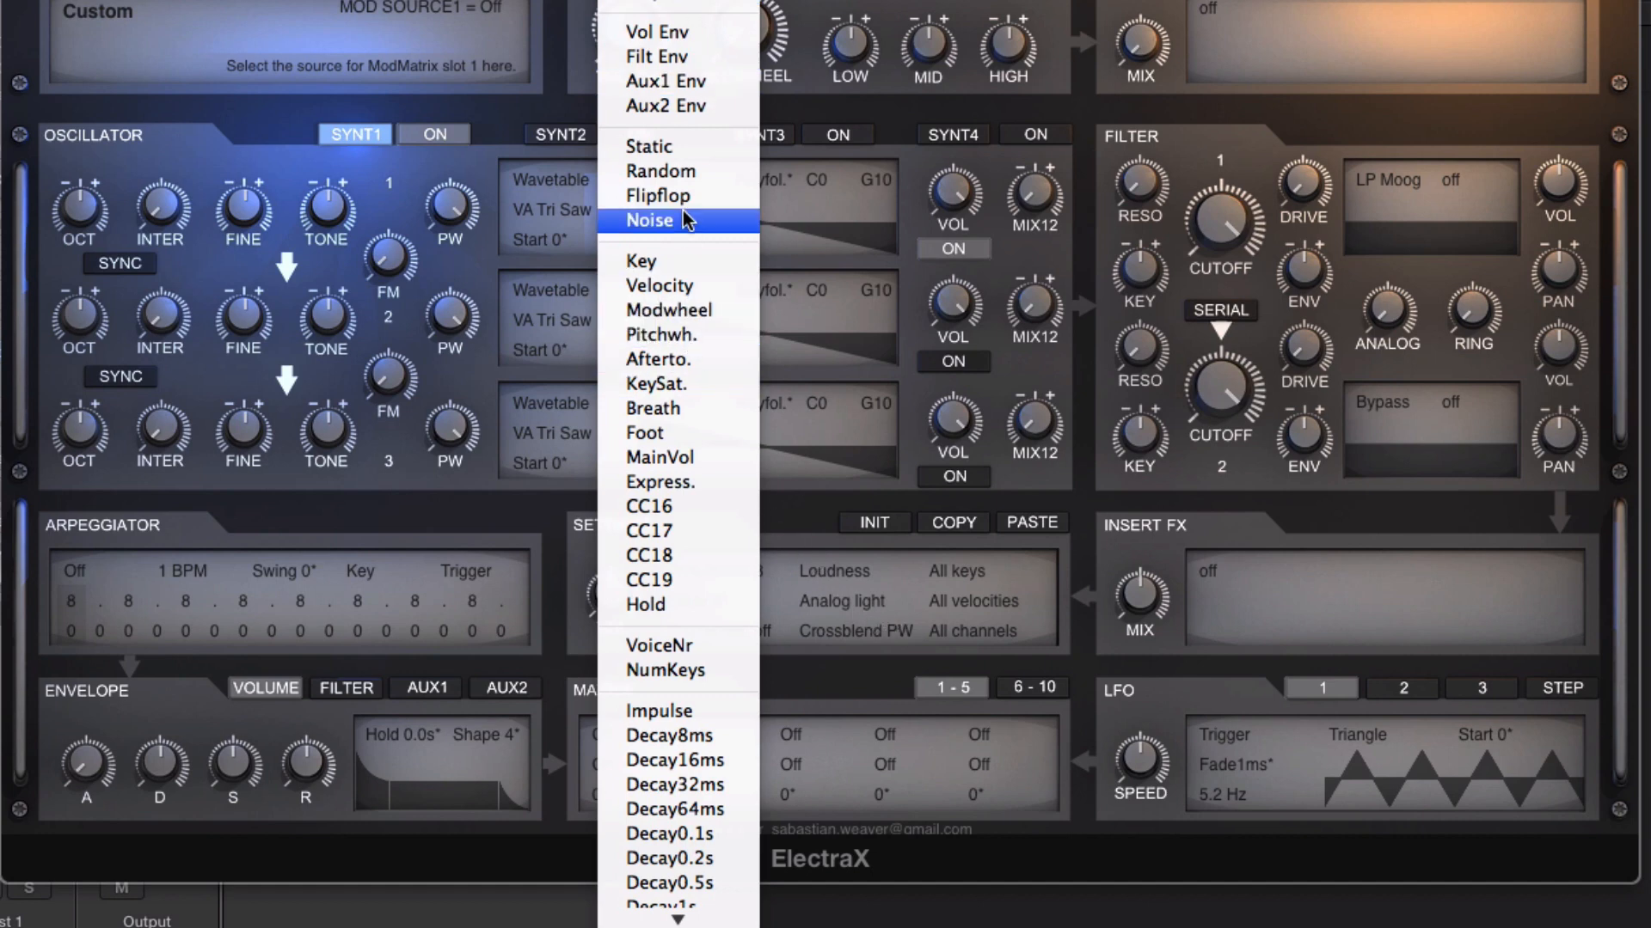
{"action": "left_click", "coordinate": [676, 506]}
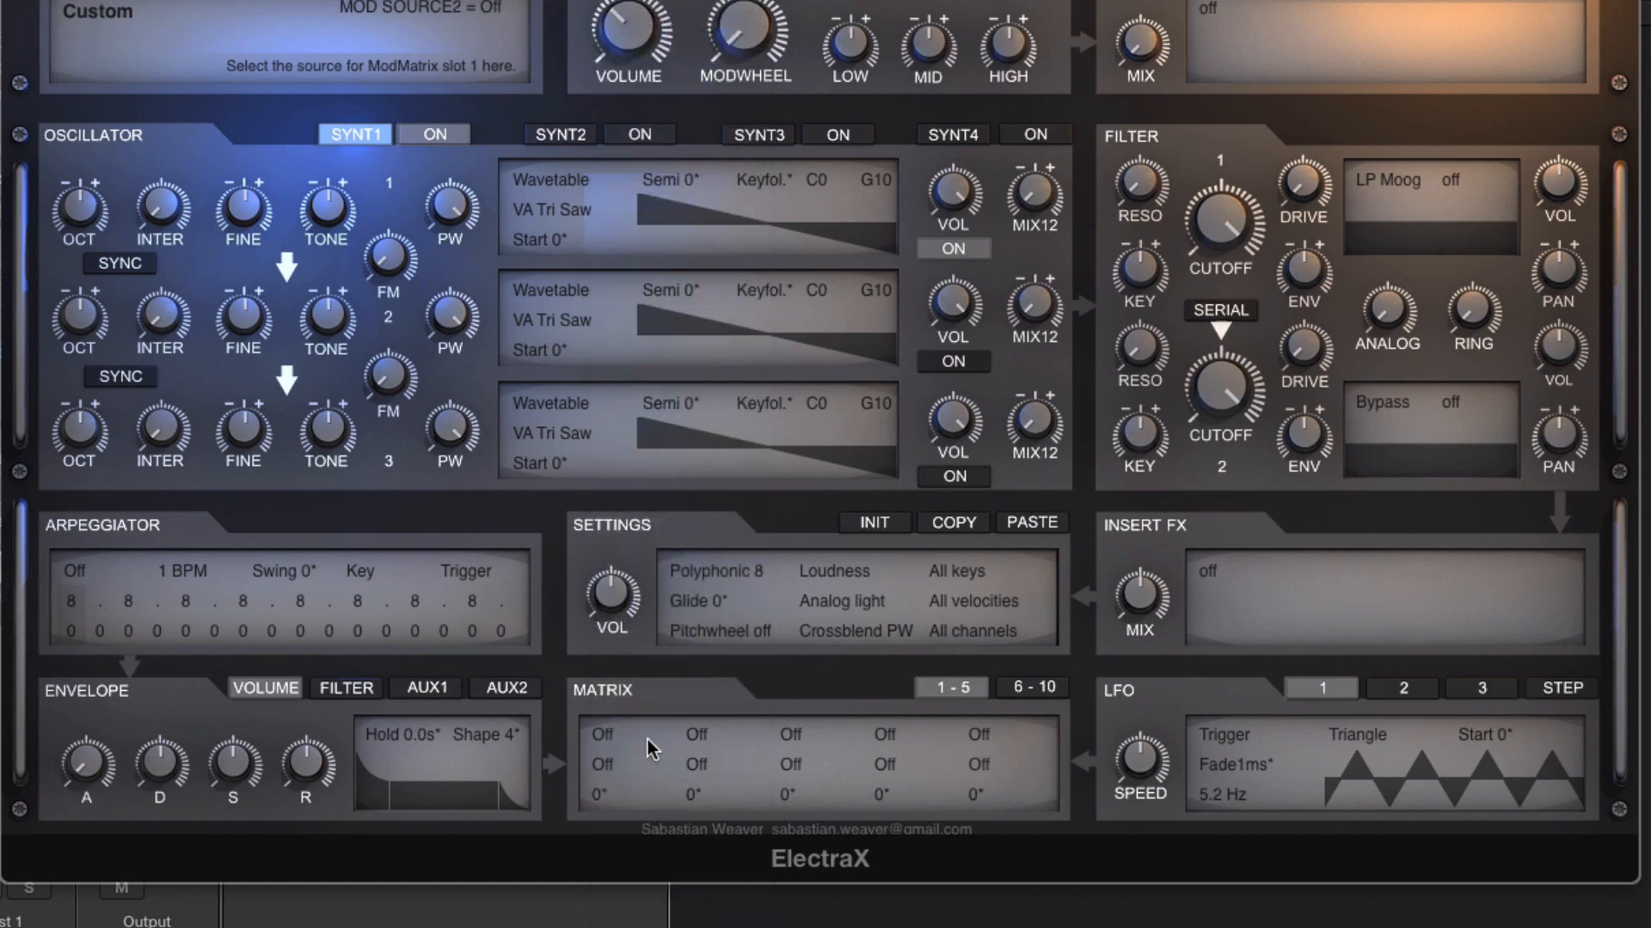
{"action": "left_click", "coordinate": [621, 768]}
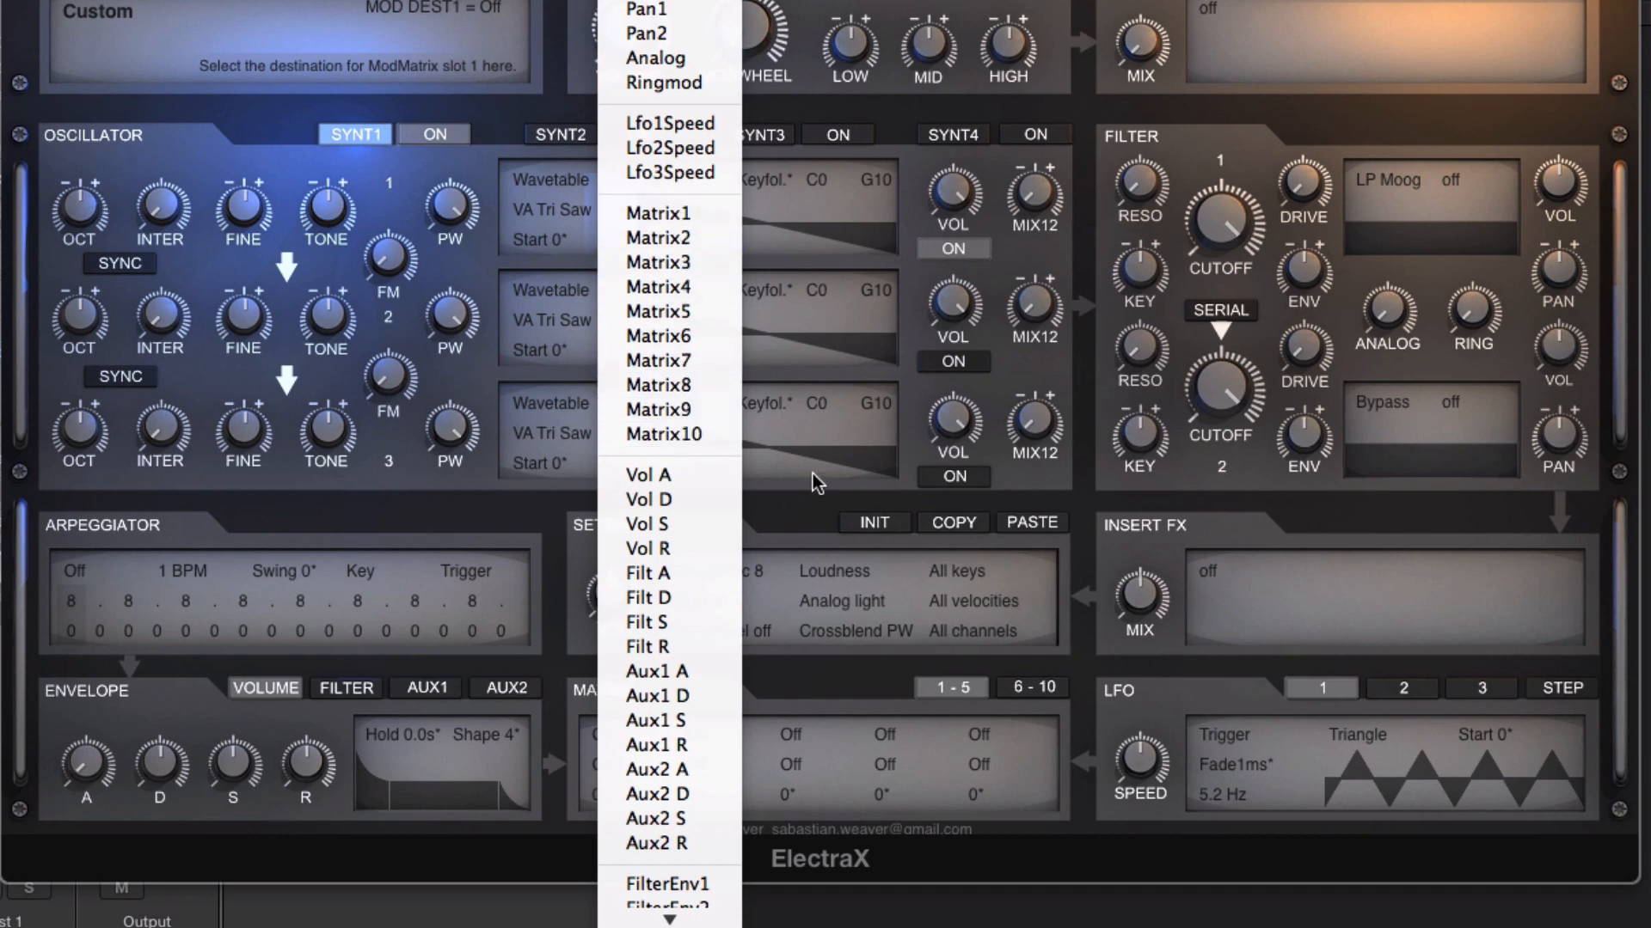
{"action": "left_click", "coordinate": [830, 501]}
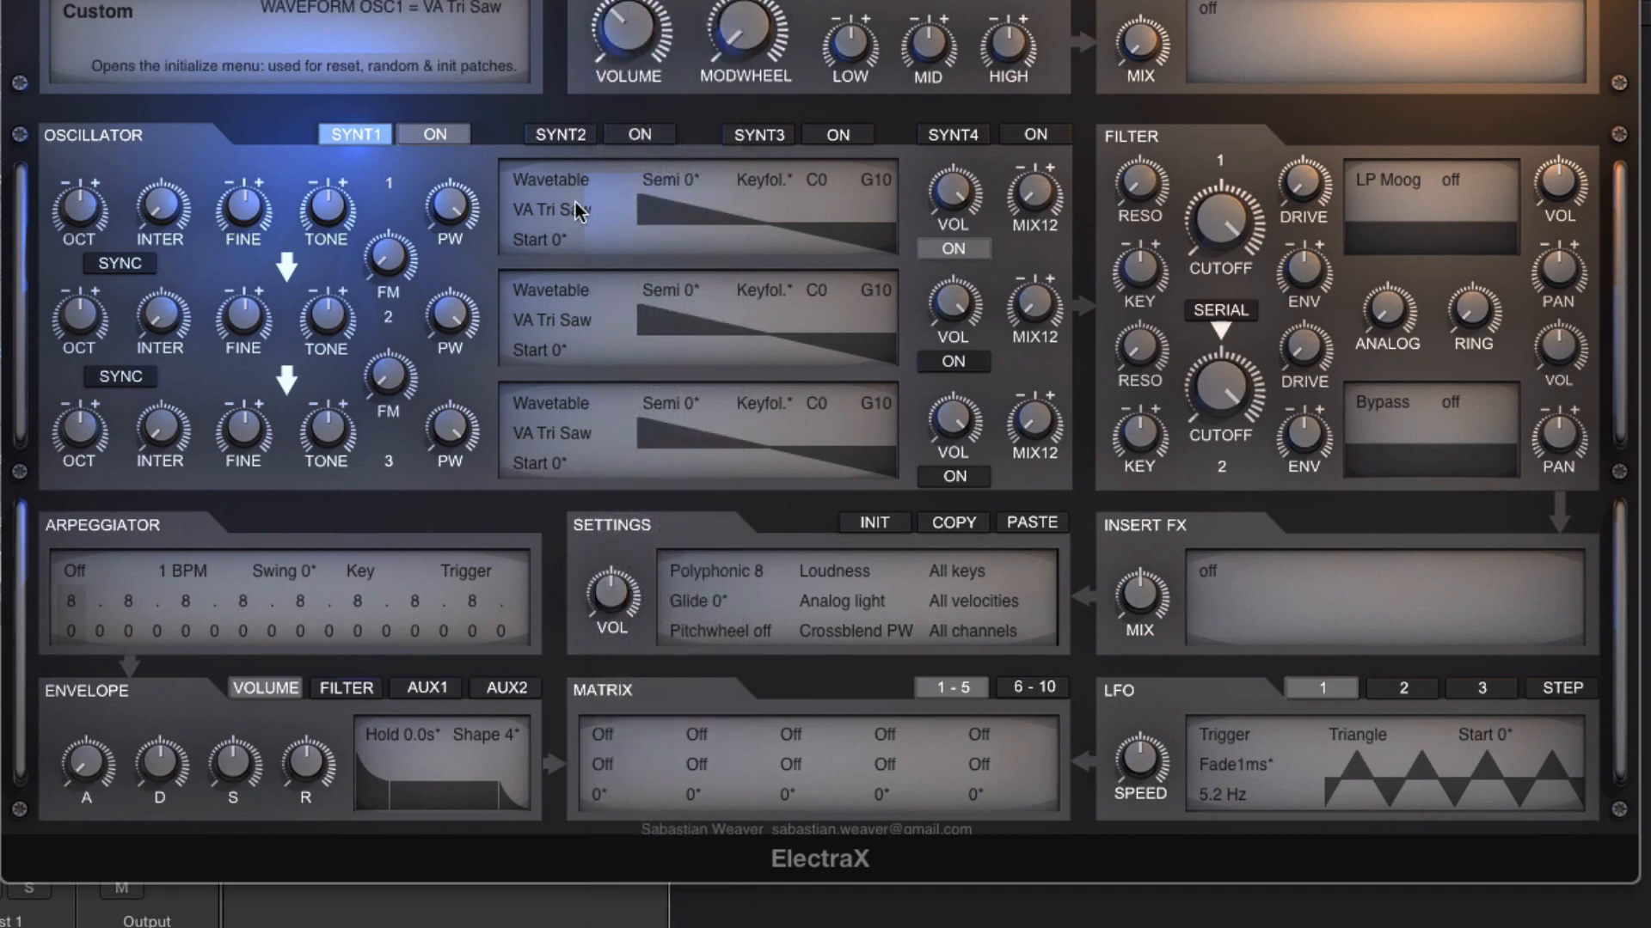
- Set filter 1 to the Vocals 2 type and try different resonance and cutoff amounts
{"action": "left_click", "coordinate": [1408, 179]}
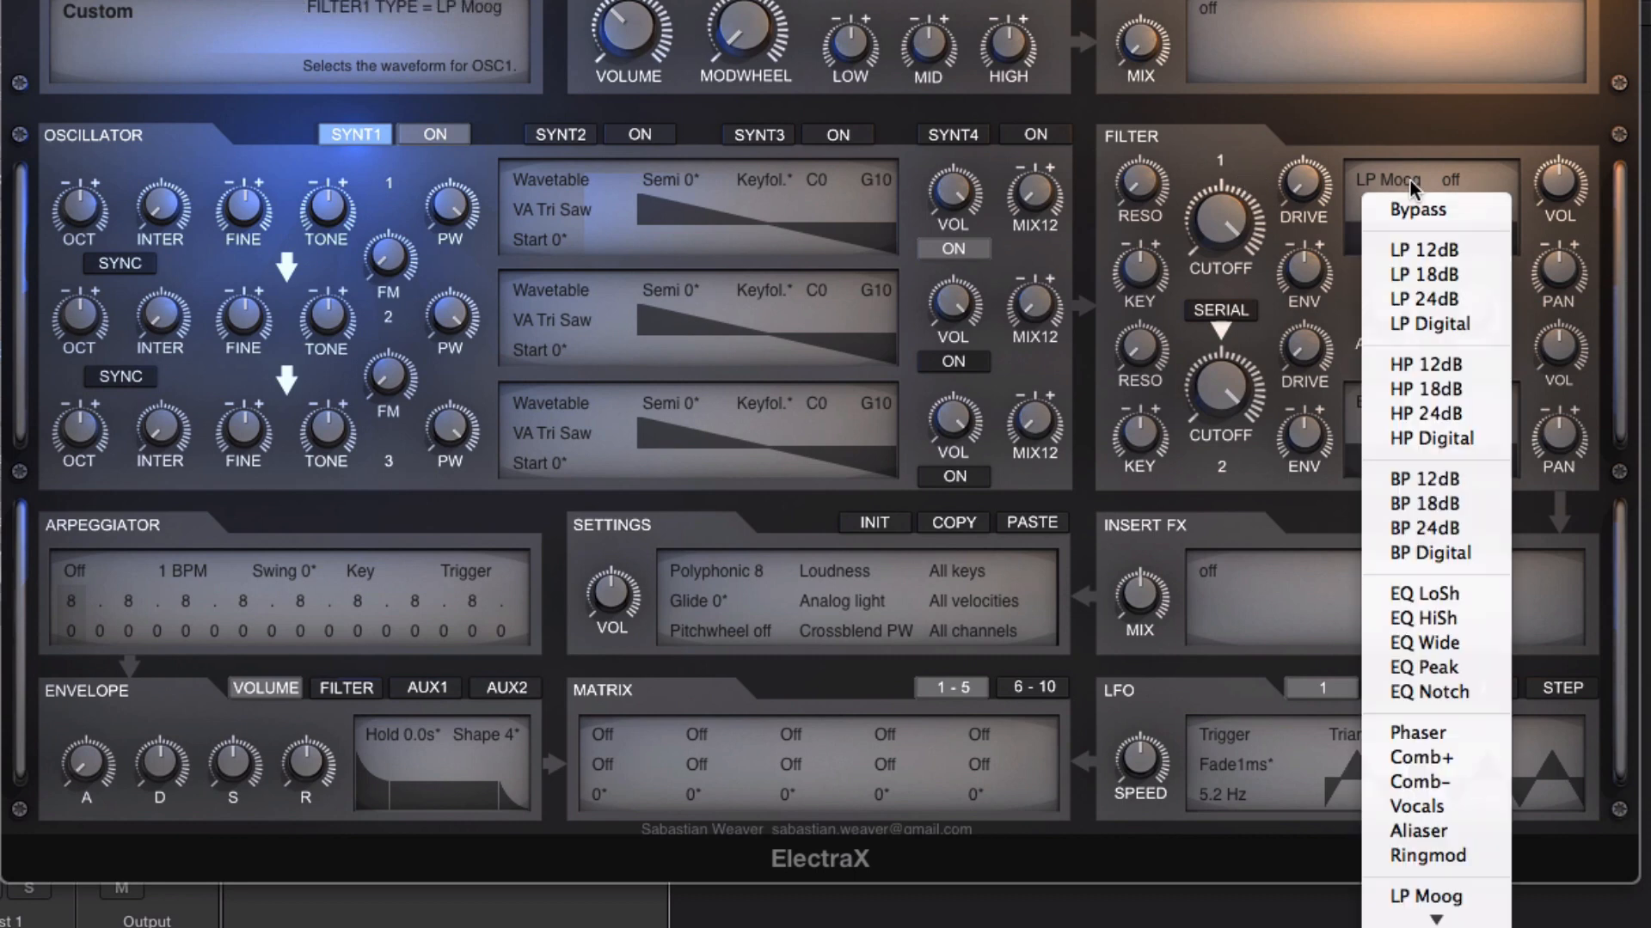
{"action": "mouse_move", "coordinate": [1388, 924]}
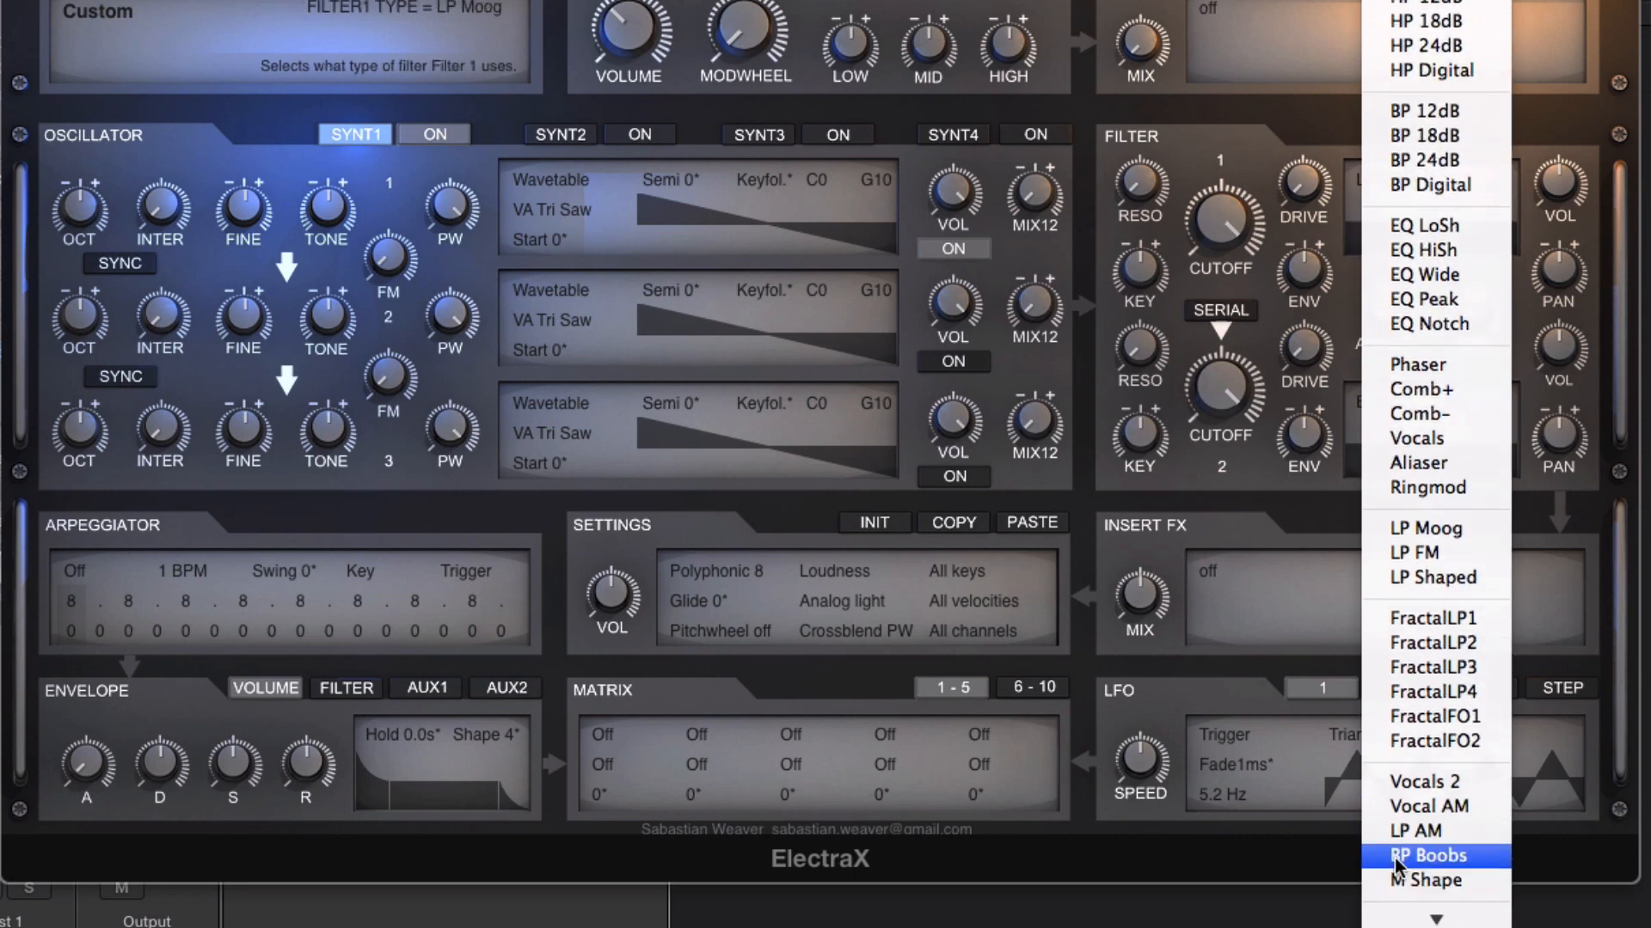
{"action": "left_click", "coordinate": [1432, 753]}
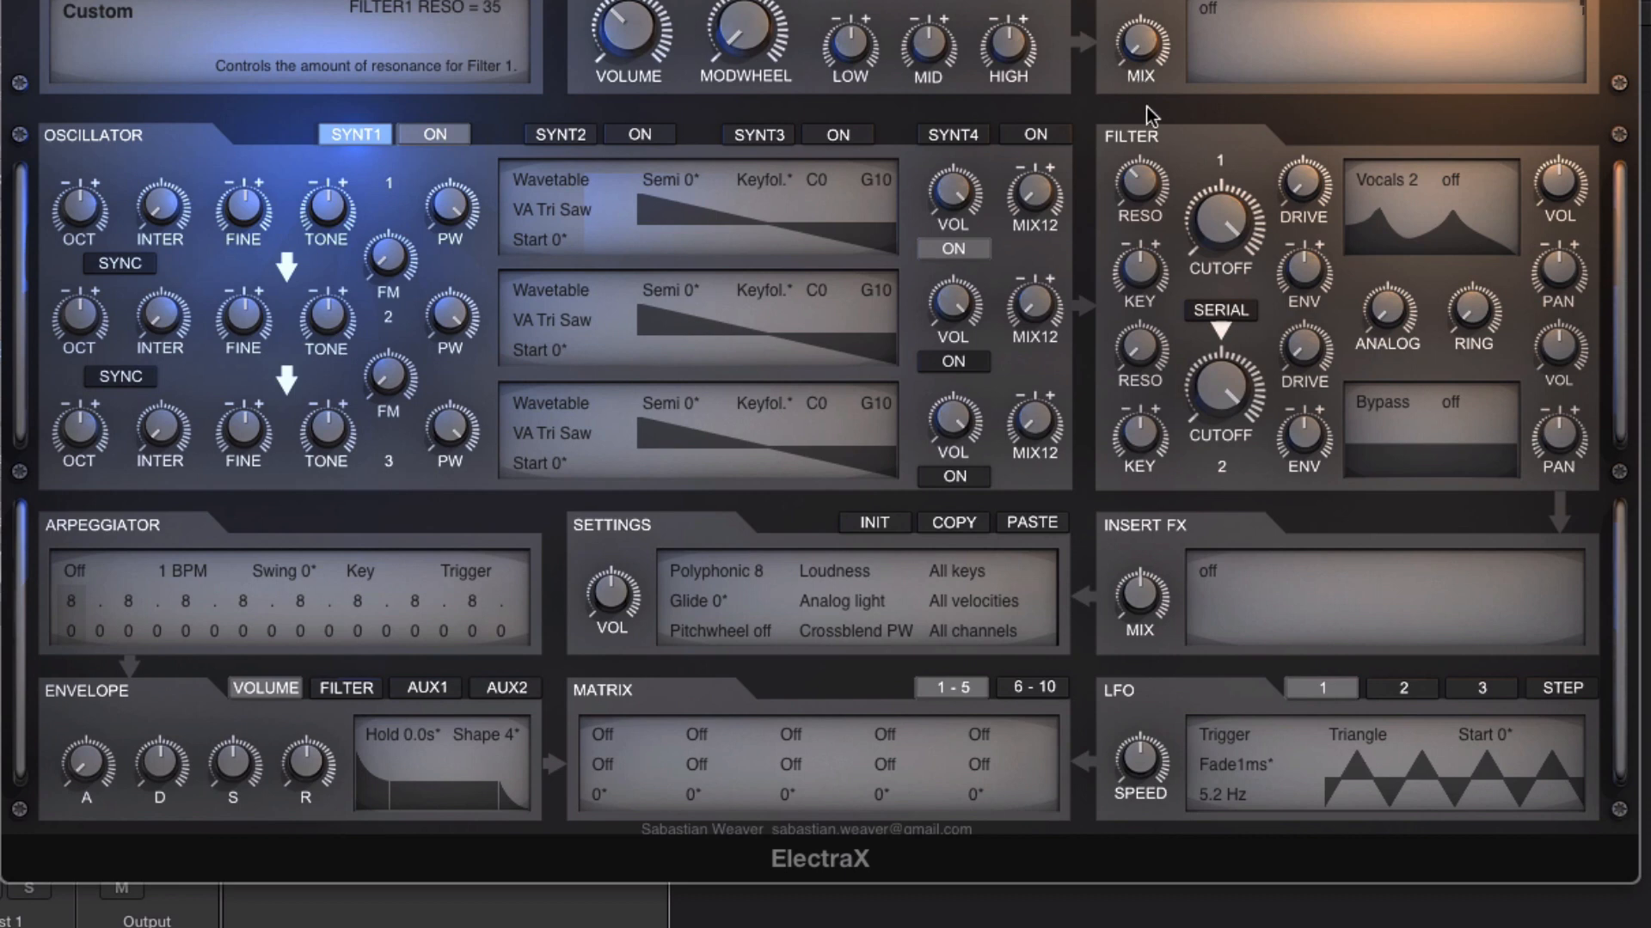
{"action": "left_click_drag", "start_coordinate": [1218, 198], "coordinate": [1105, 132]}
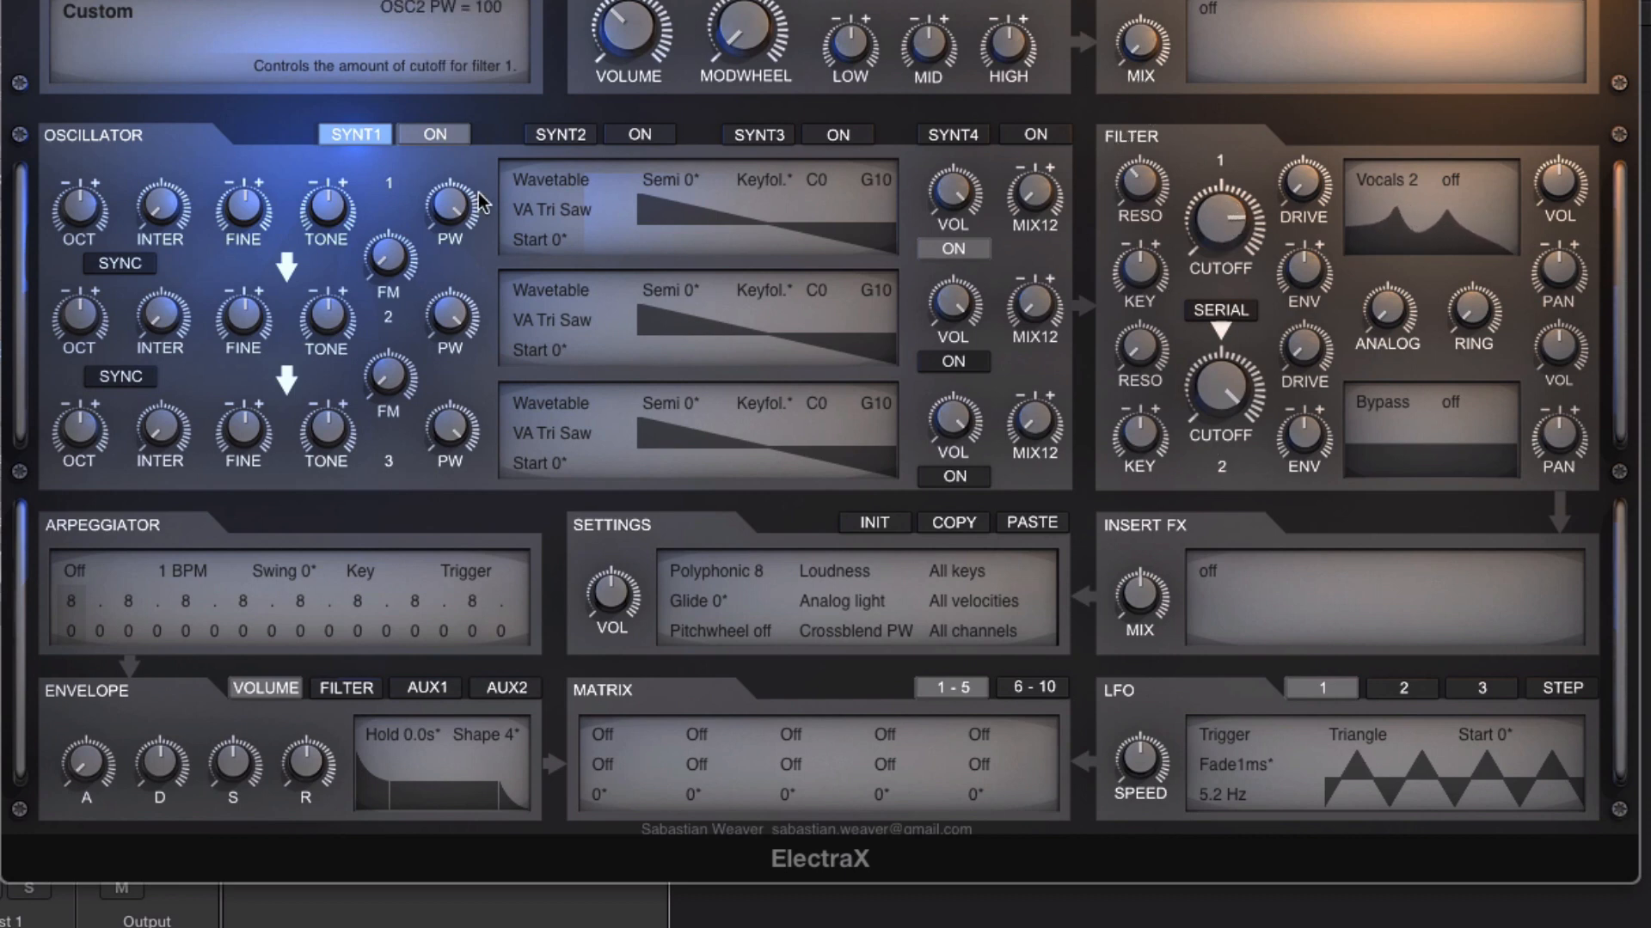
- Switch oscillator 1 to Noise / Fractal and try different key tracking, cutoff and resonance amounts on filter 1
{"action": "left_click", "coordinate": [548, 179]}
{"action": "left_click", "coordinate": [582, 258]}
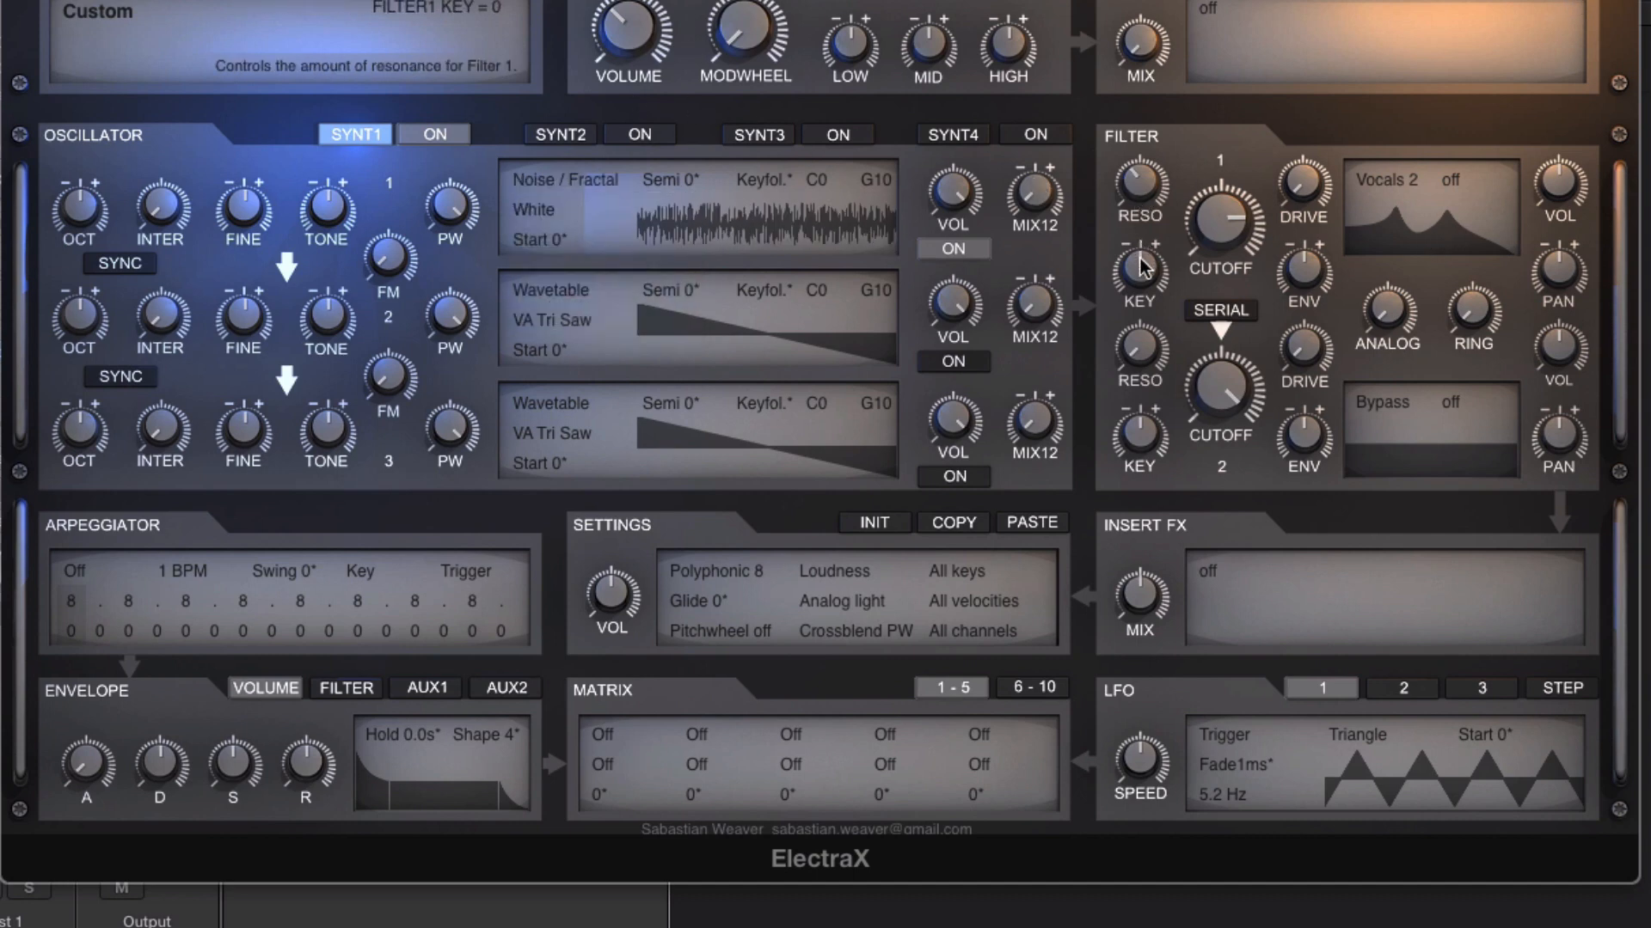
{"action": "left_click_drag", "start_coordinate": [1141, 259], "coordinate": [1148, 157]}
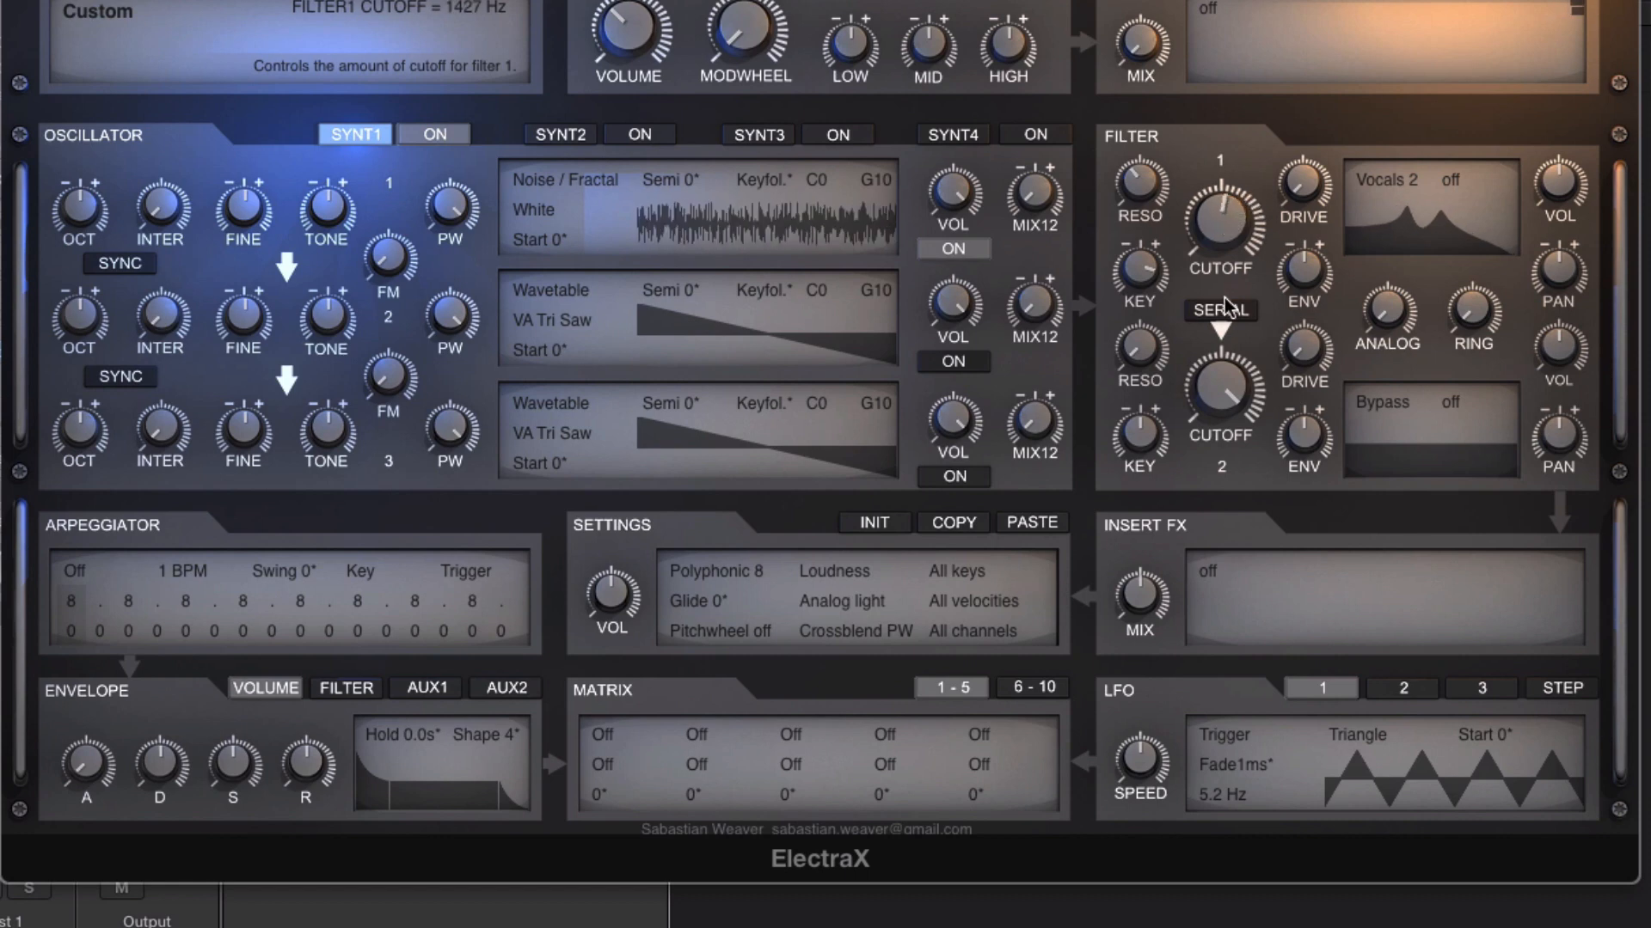
{"action": "left_click_drag", "start_coordinate": [1222, 220], "coordinate": [1212, 362]}
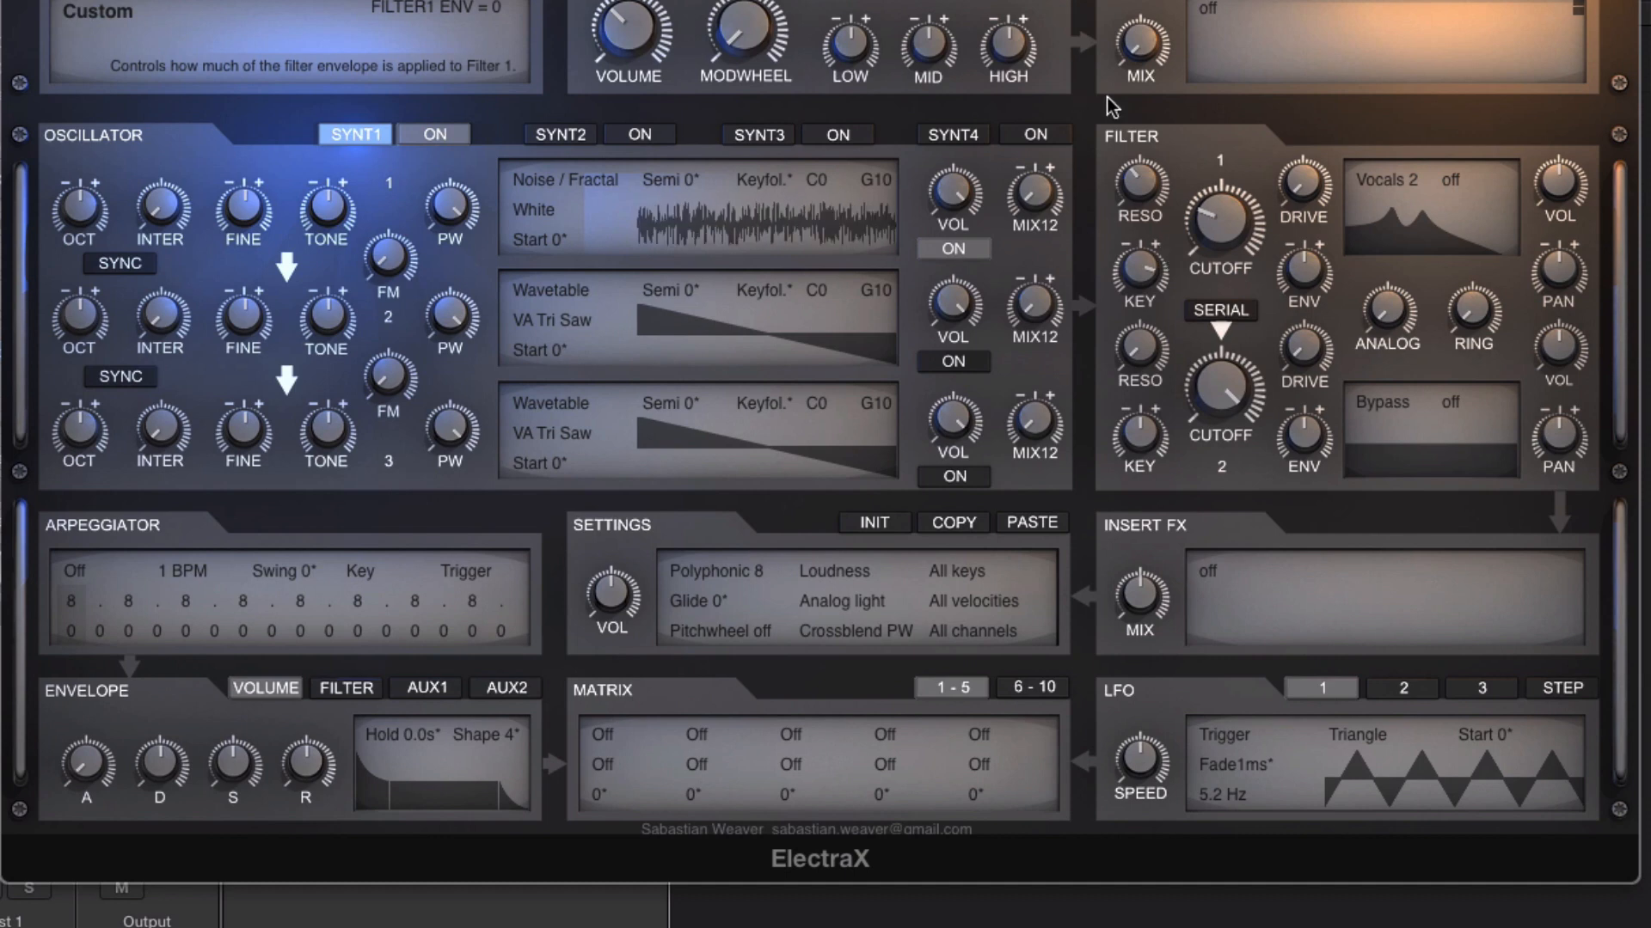
{"action": "left_click_drag", "start_coordinate": [1211, 221], "coordinate": [1212, 154]}
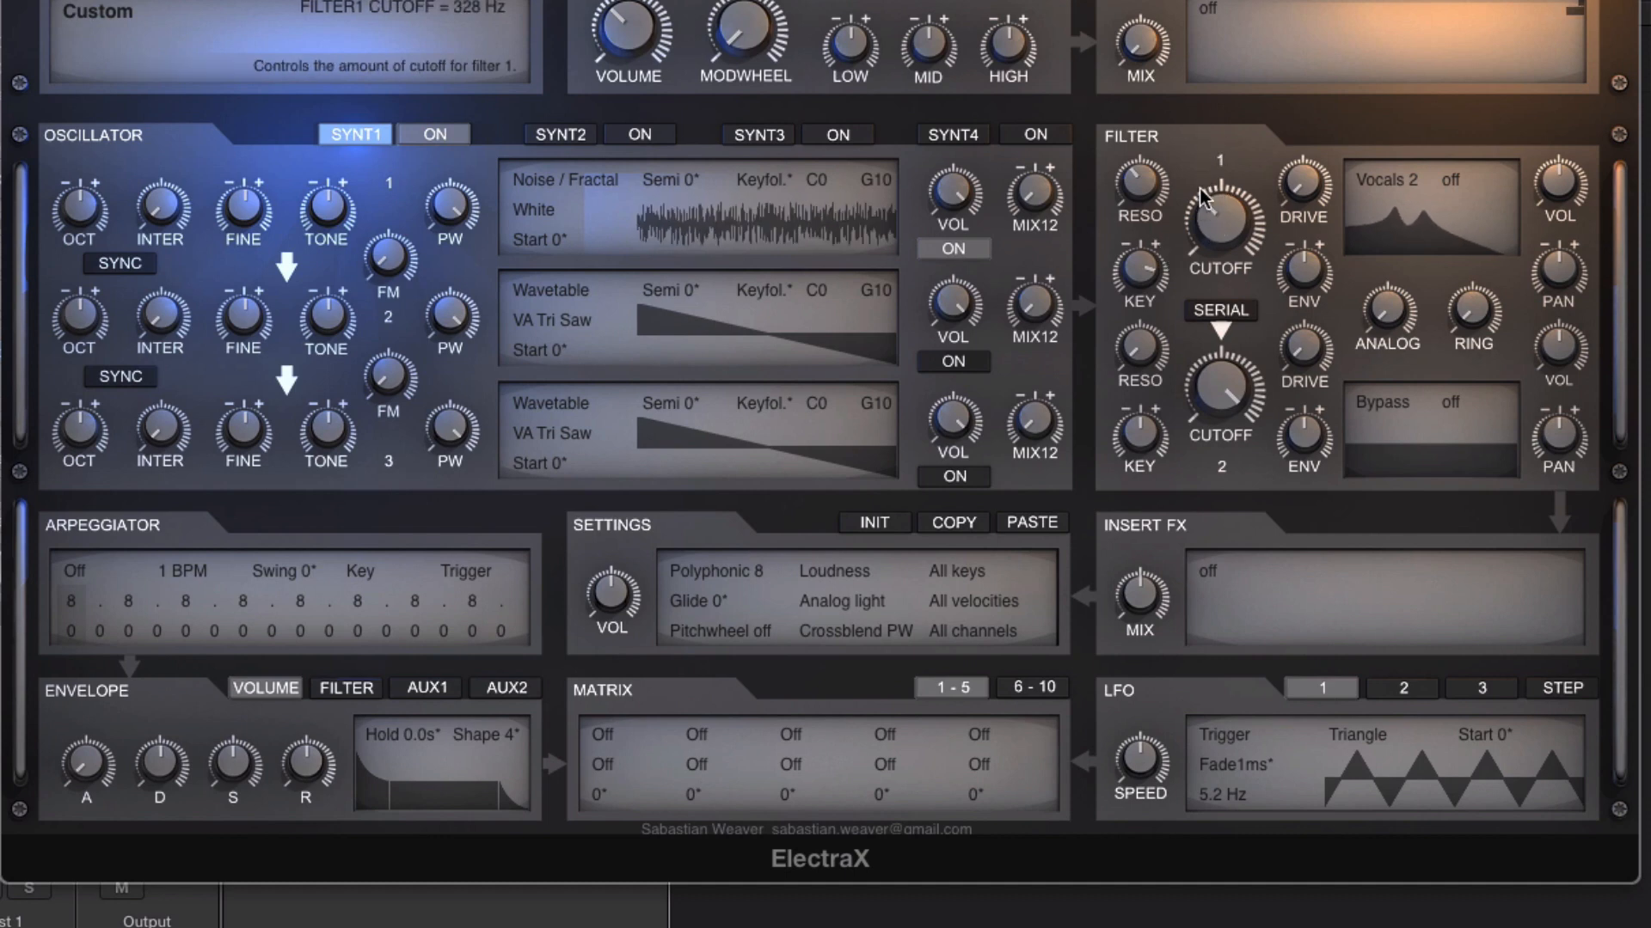
{"action": "left_click_drag", "start_coordinate": [1128, 189], "coordinate": [1124, 142]}
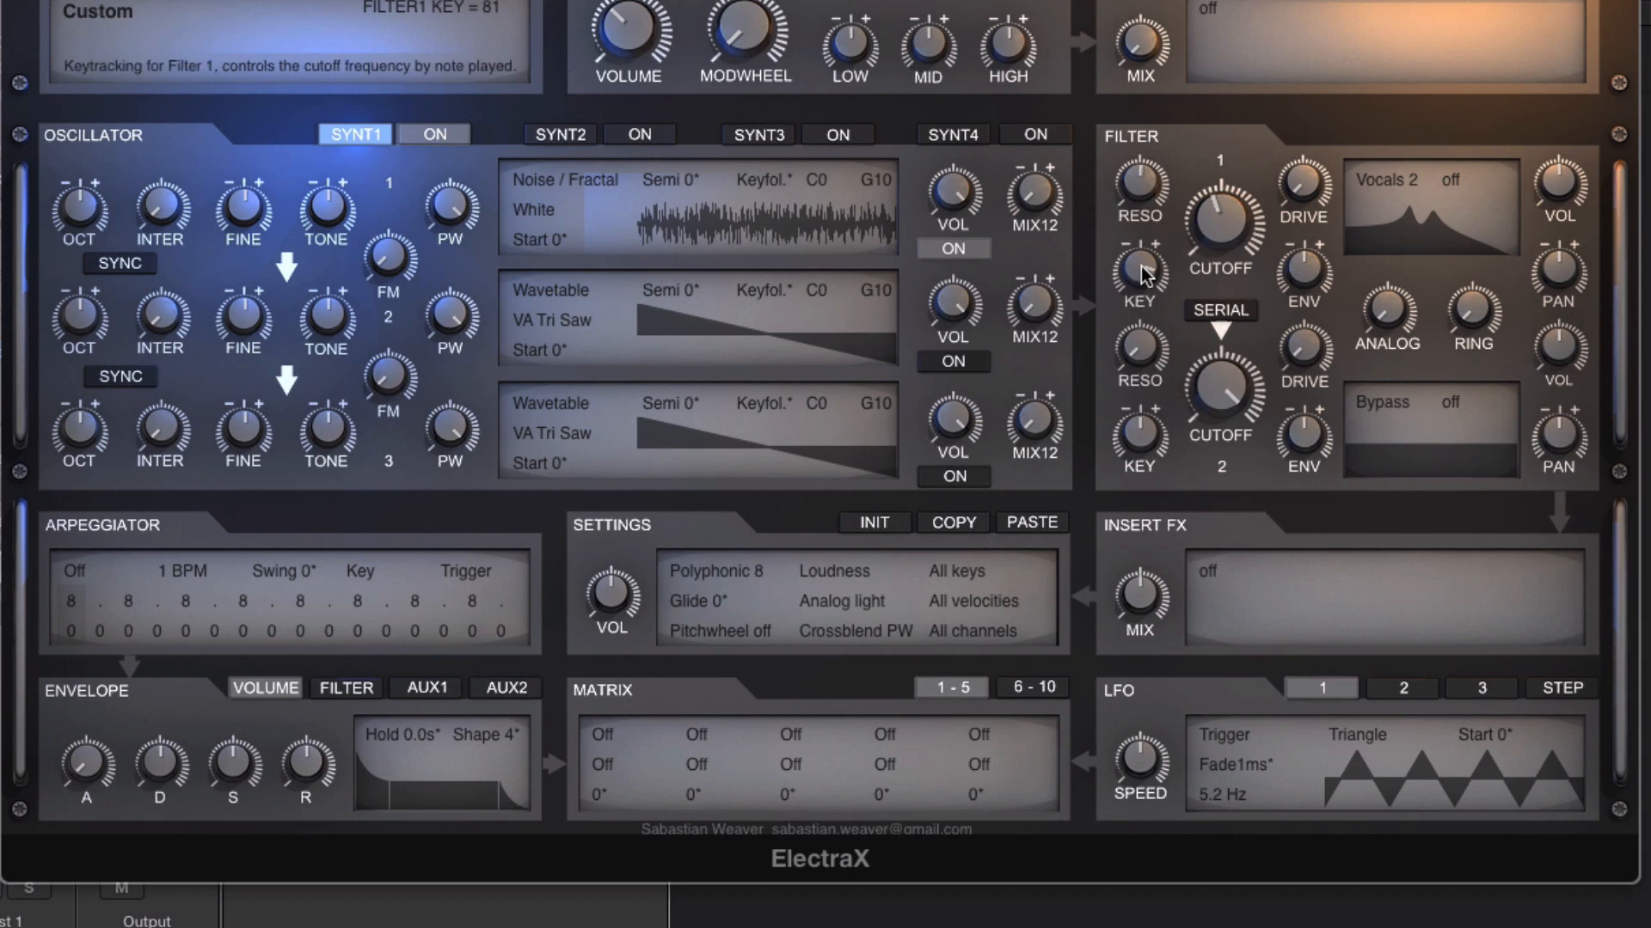
{"action": "left_click_drag", "start_coordinate": [1142, 266], "coordinate": [1140, 334]}
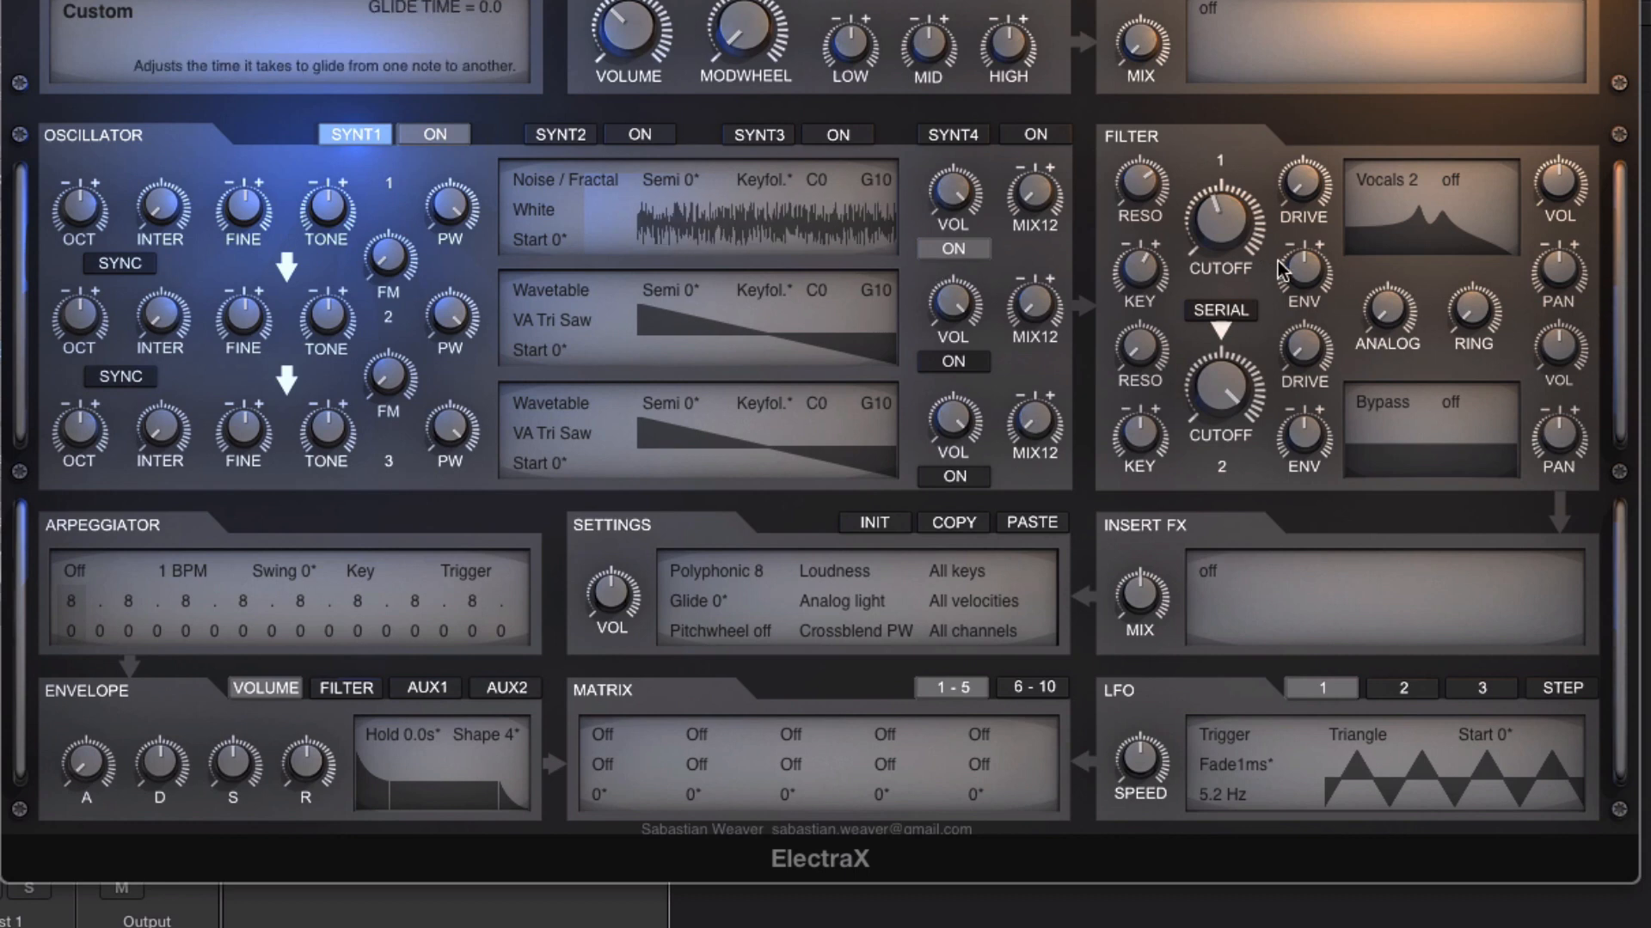
- Try the Fractal2 noise waveform with a lower filter 1 cutoff, and reset the whole patch
{"action": "left_click", "coordinate": [538, 211]}
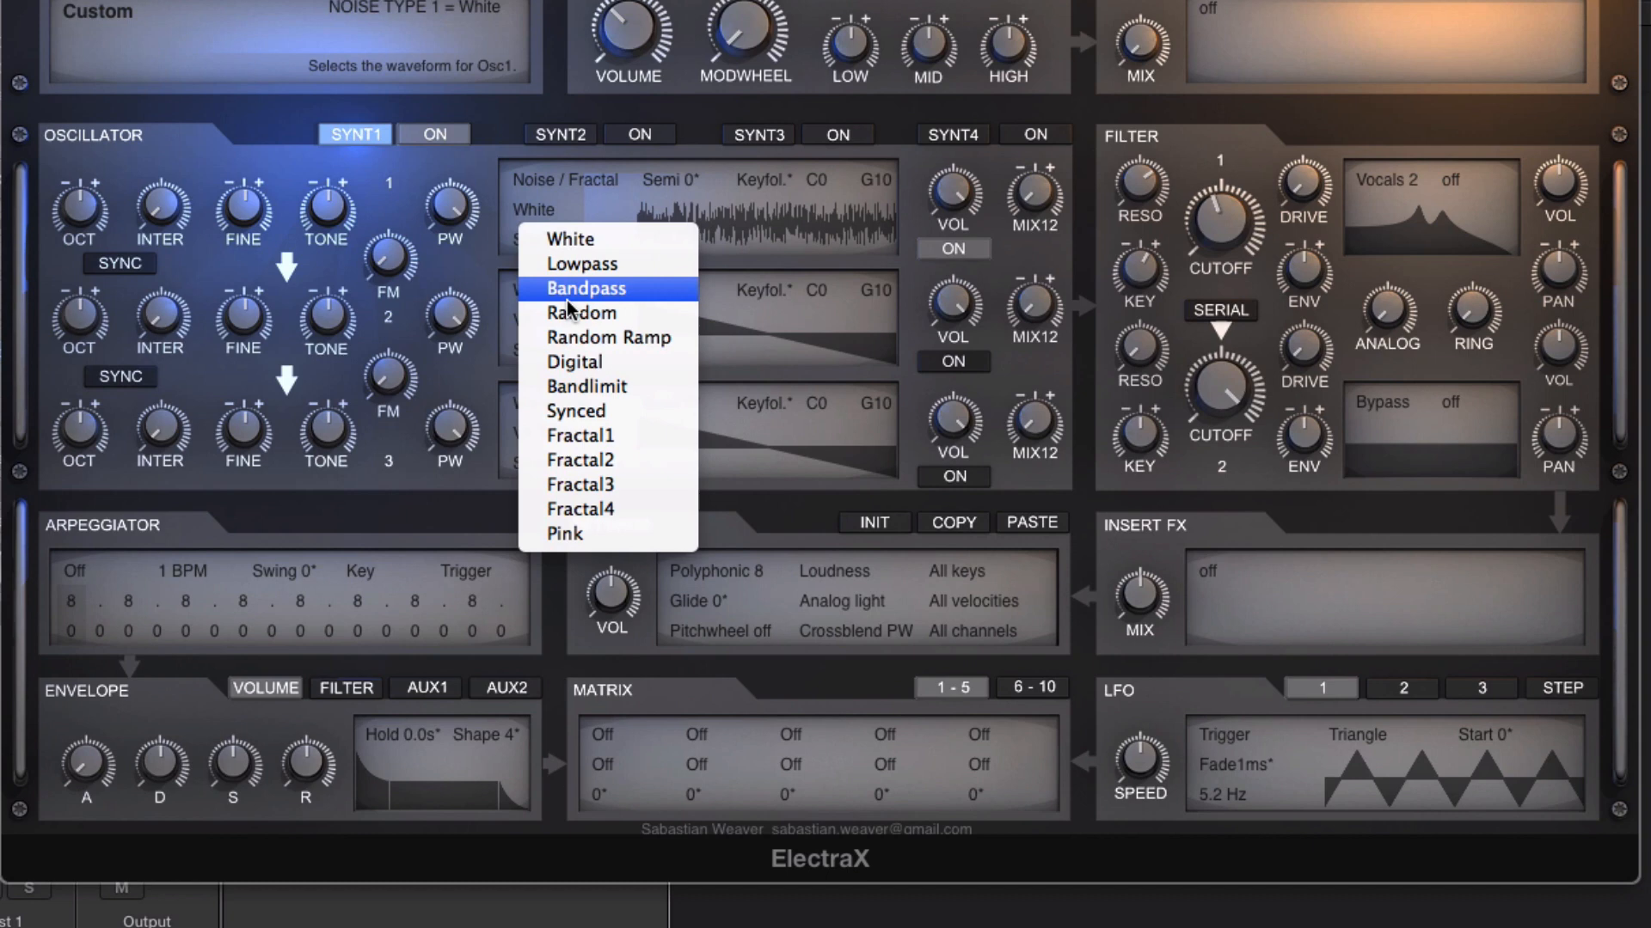
{"action": "left_click", "coordinate": [604, 450]}
{"action": "left_click_drag", "start_coordinate": [1222, 219], "coordinate": [1209, 266]}
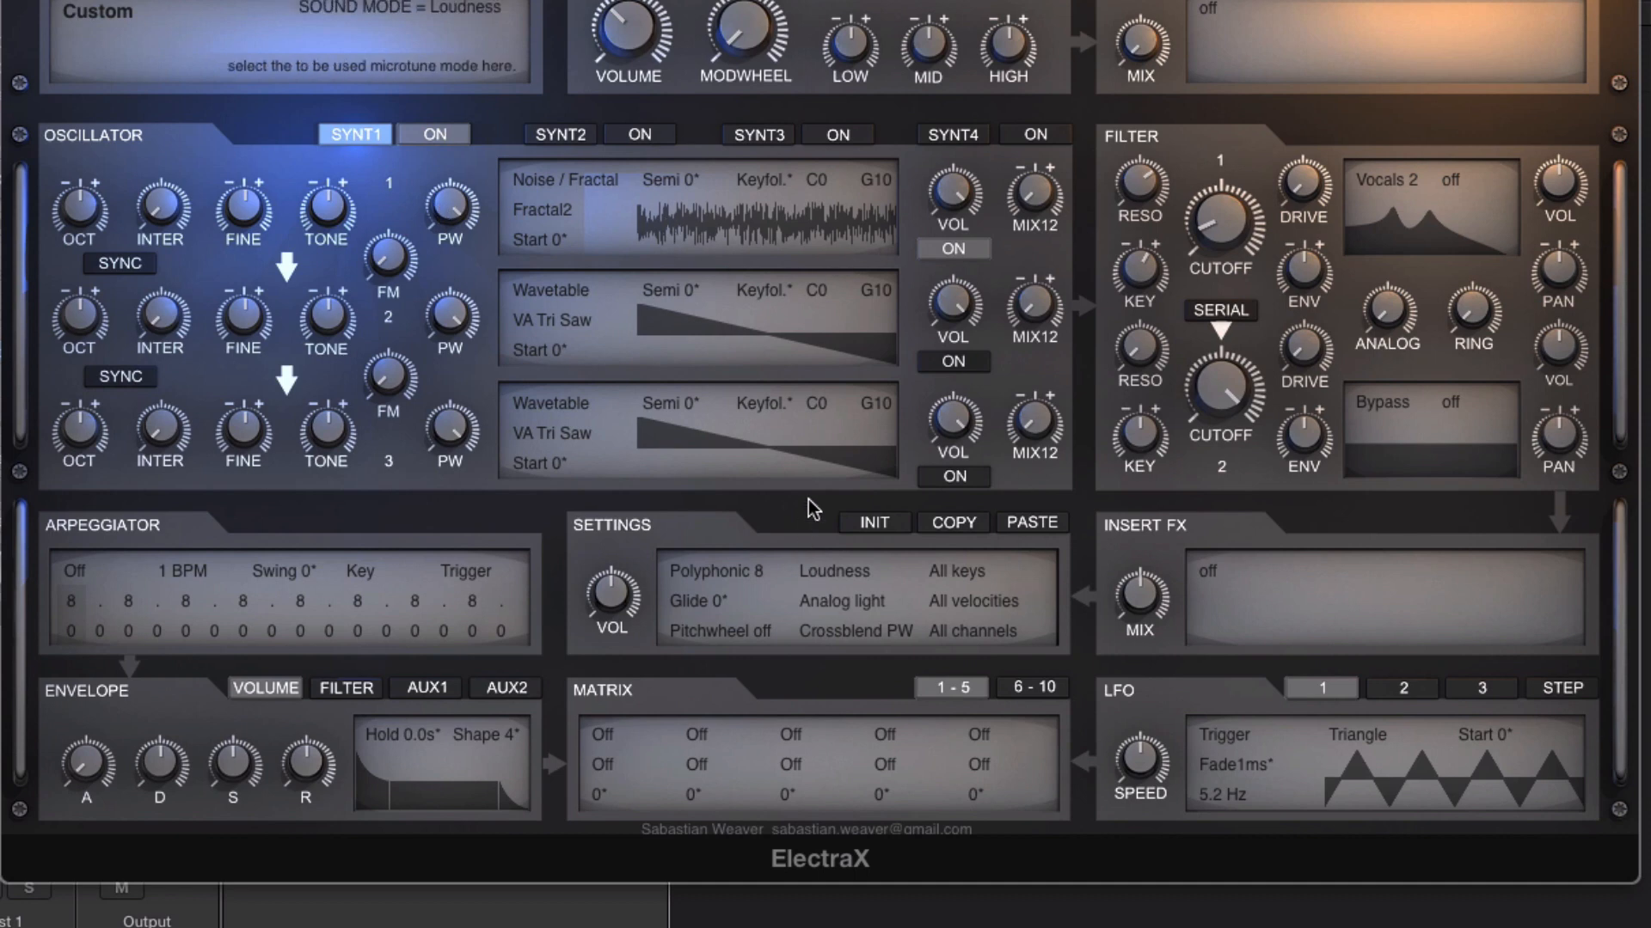
{"action": "left_click", "coordinate": [872, 525]}
{"action": "left_click", "coordinate": [912, 559]}
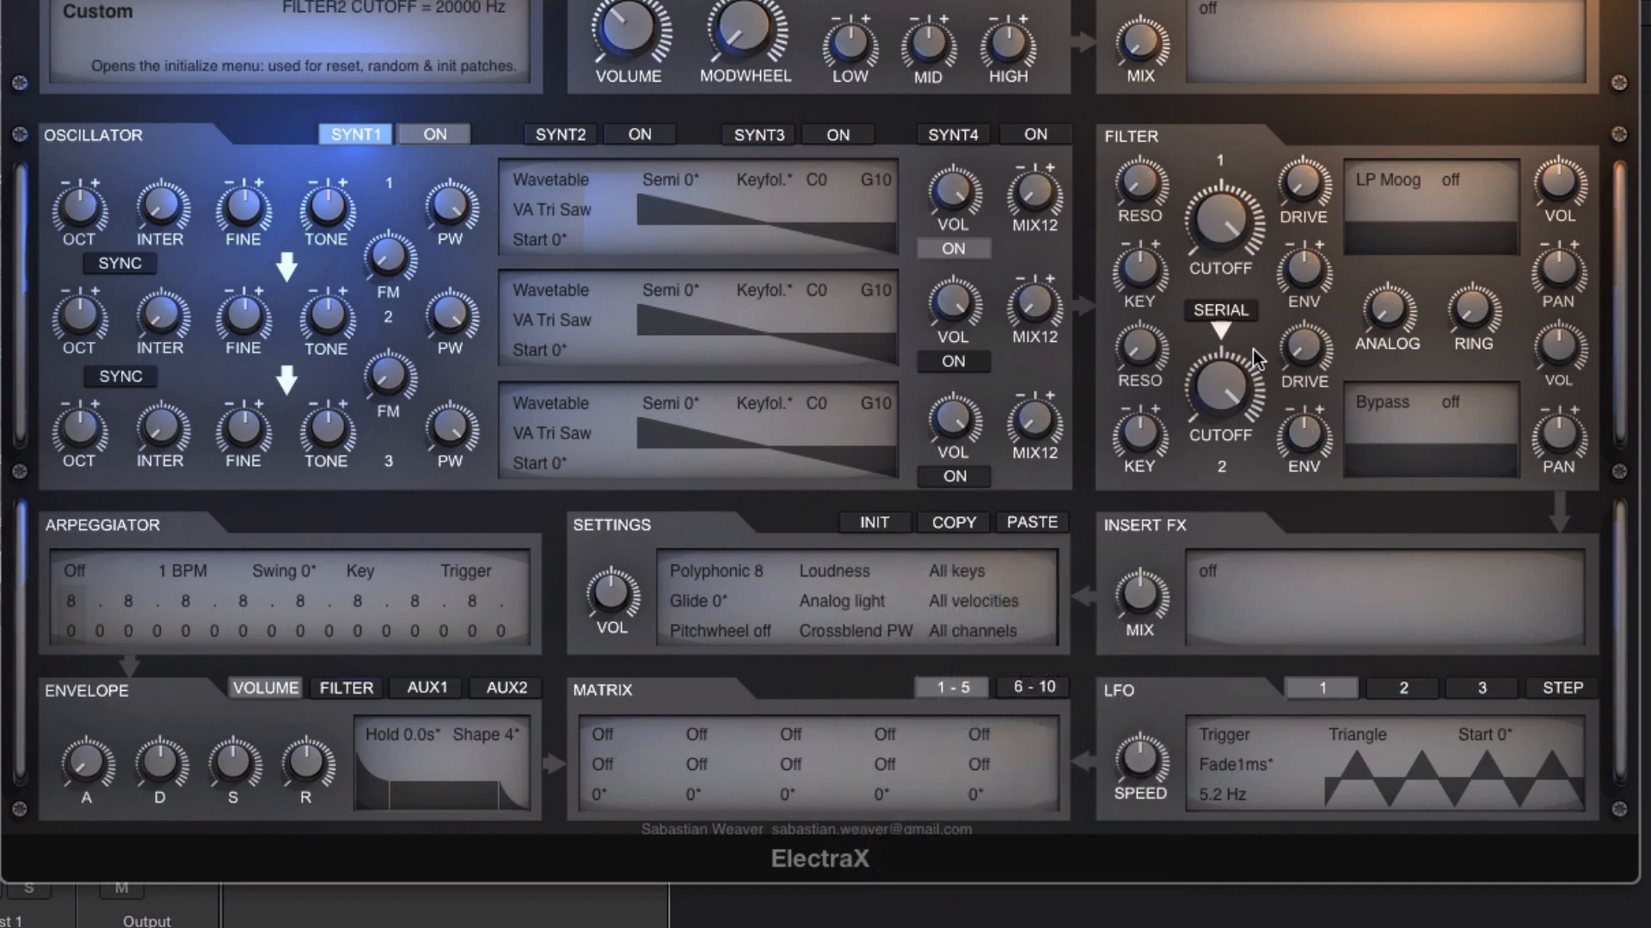
- Set filter 1 to the Vocal AM type, raise its resonance and sweep the cutoff down to a low frequency
{"action": "left_click", "coordinate": [1396, 189]}
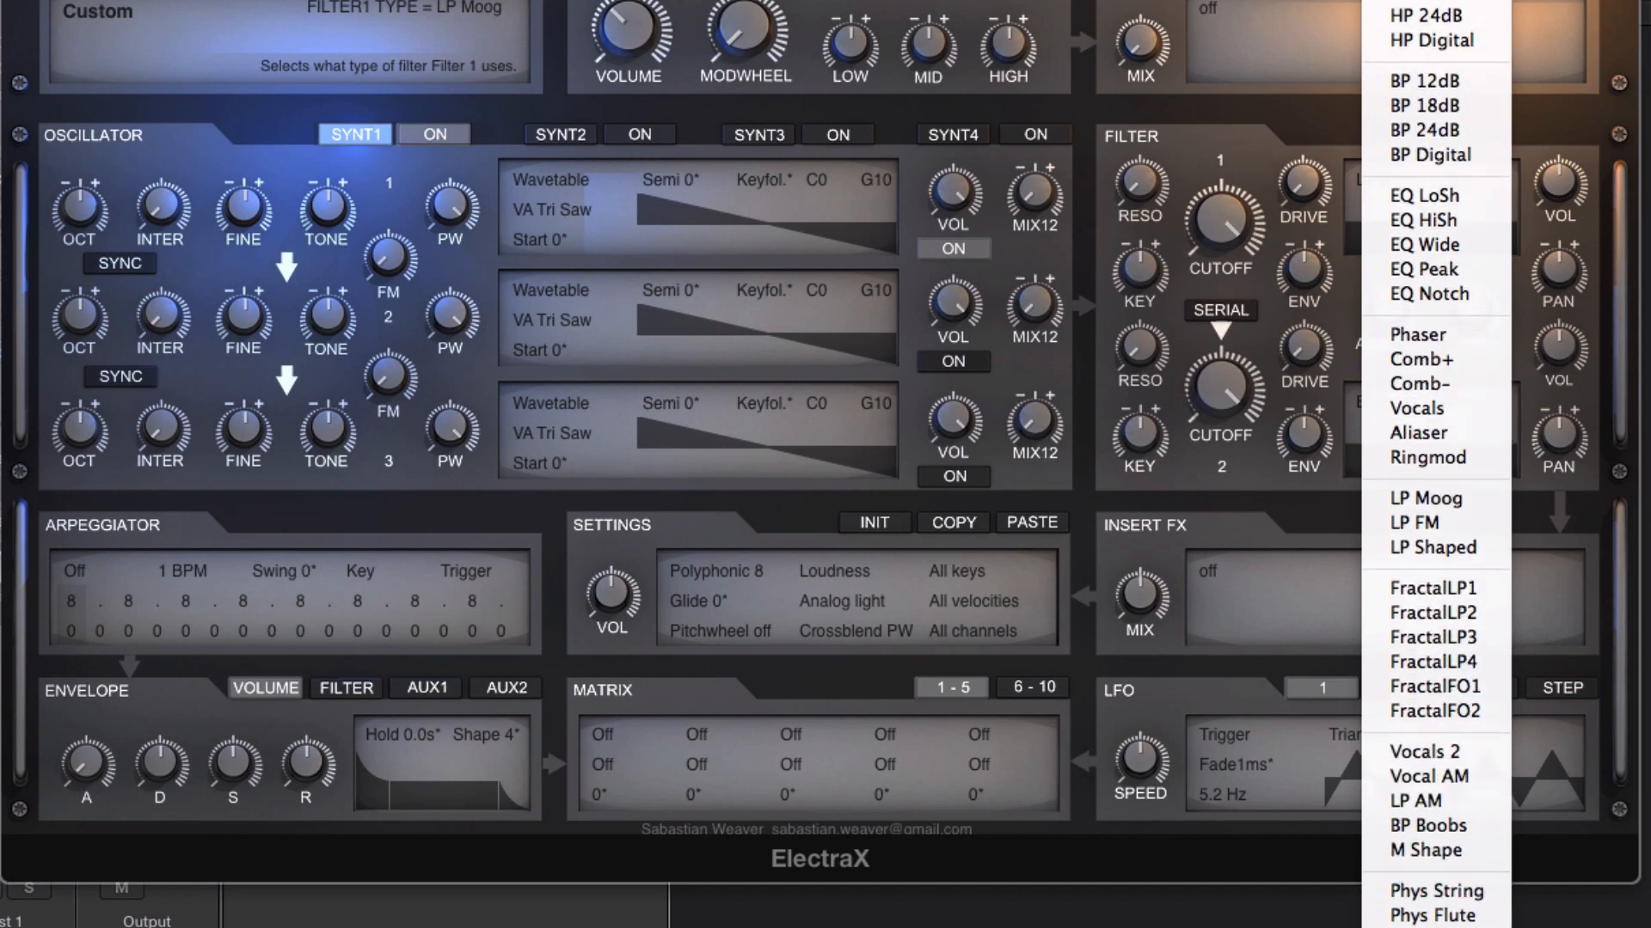
{"action": "left_click", "coordinate": [1444, 779]}
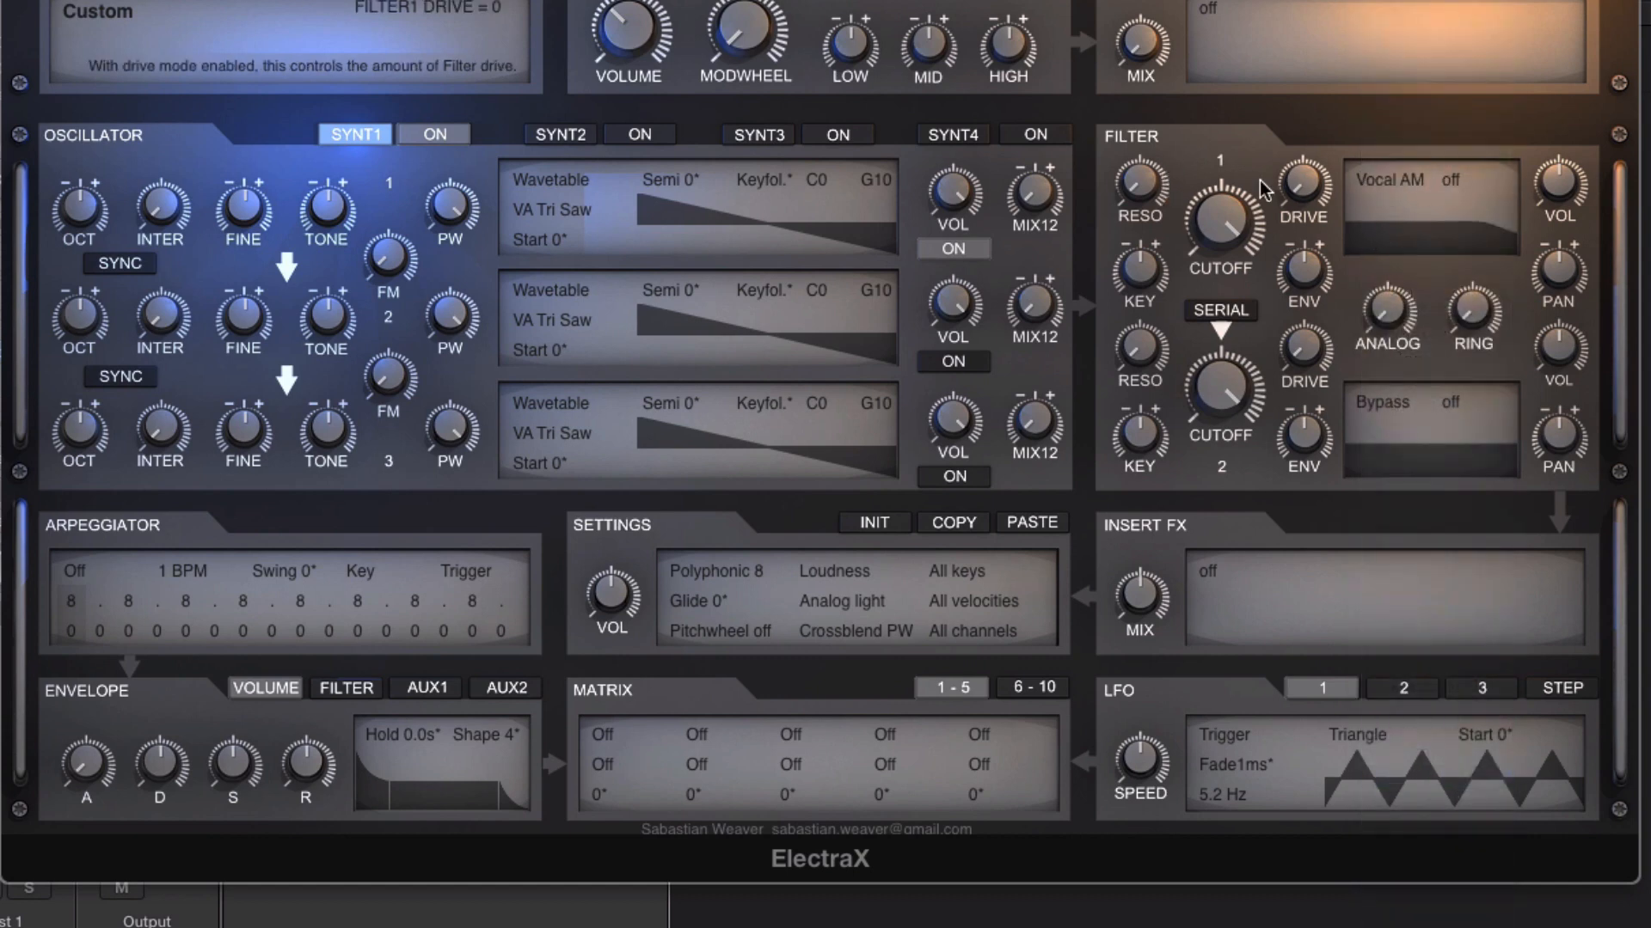
{"action": "left_click_drag", "start_coordinate": [1237, 218], "coordinate": [1191, 271]}
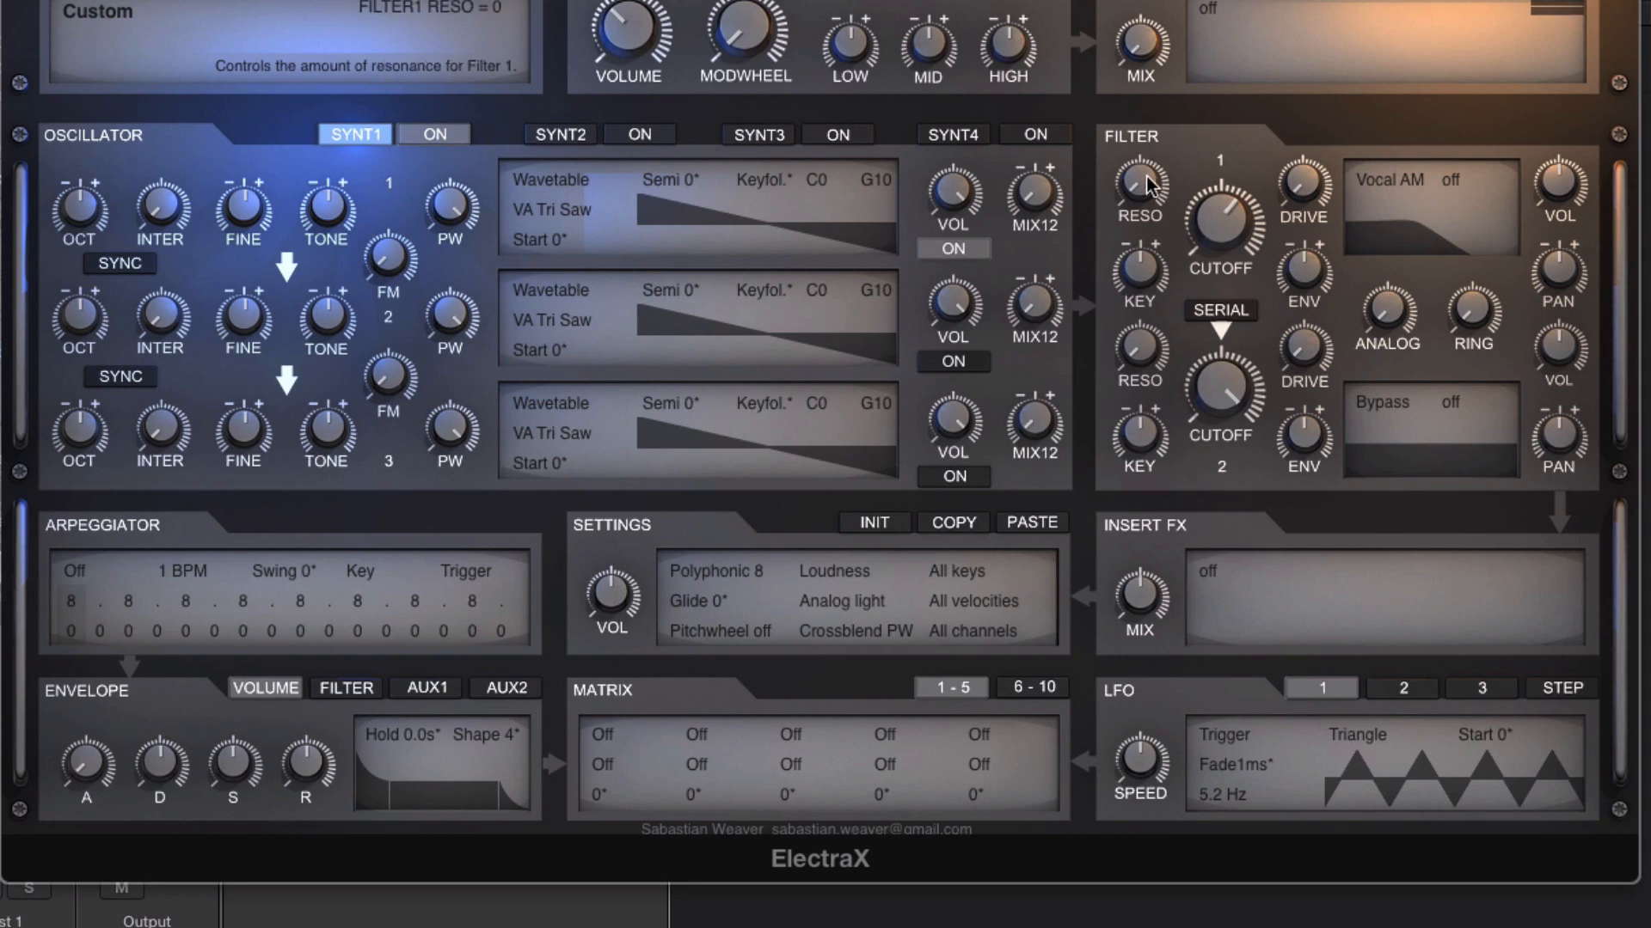
{"action": "left_click_drag", "start_coordinate": [1147, 183], "coordinate": [1142, 37]}
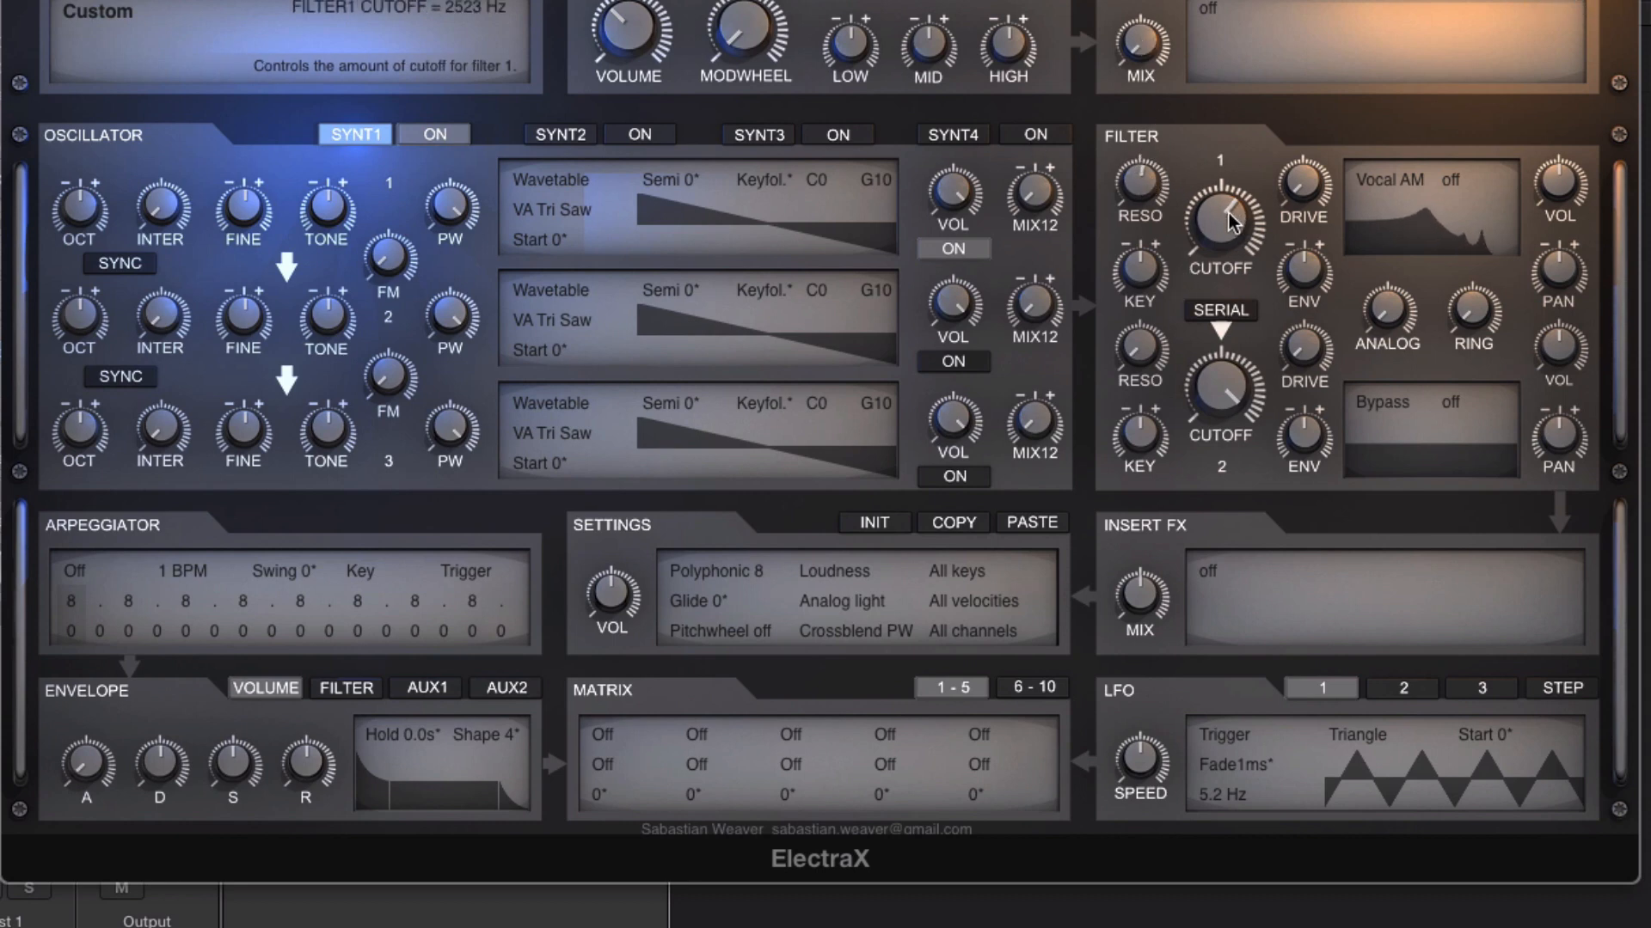
{"action": "left_click_drag", "start_coordinate": [1231, 223], "coordinate": [1227, 228]}
{"action": "left_click_drag", "start_coordinate": [1226, 203], "coordinate": [1209, 258]}
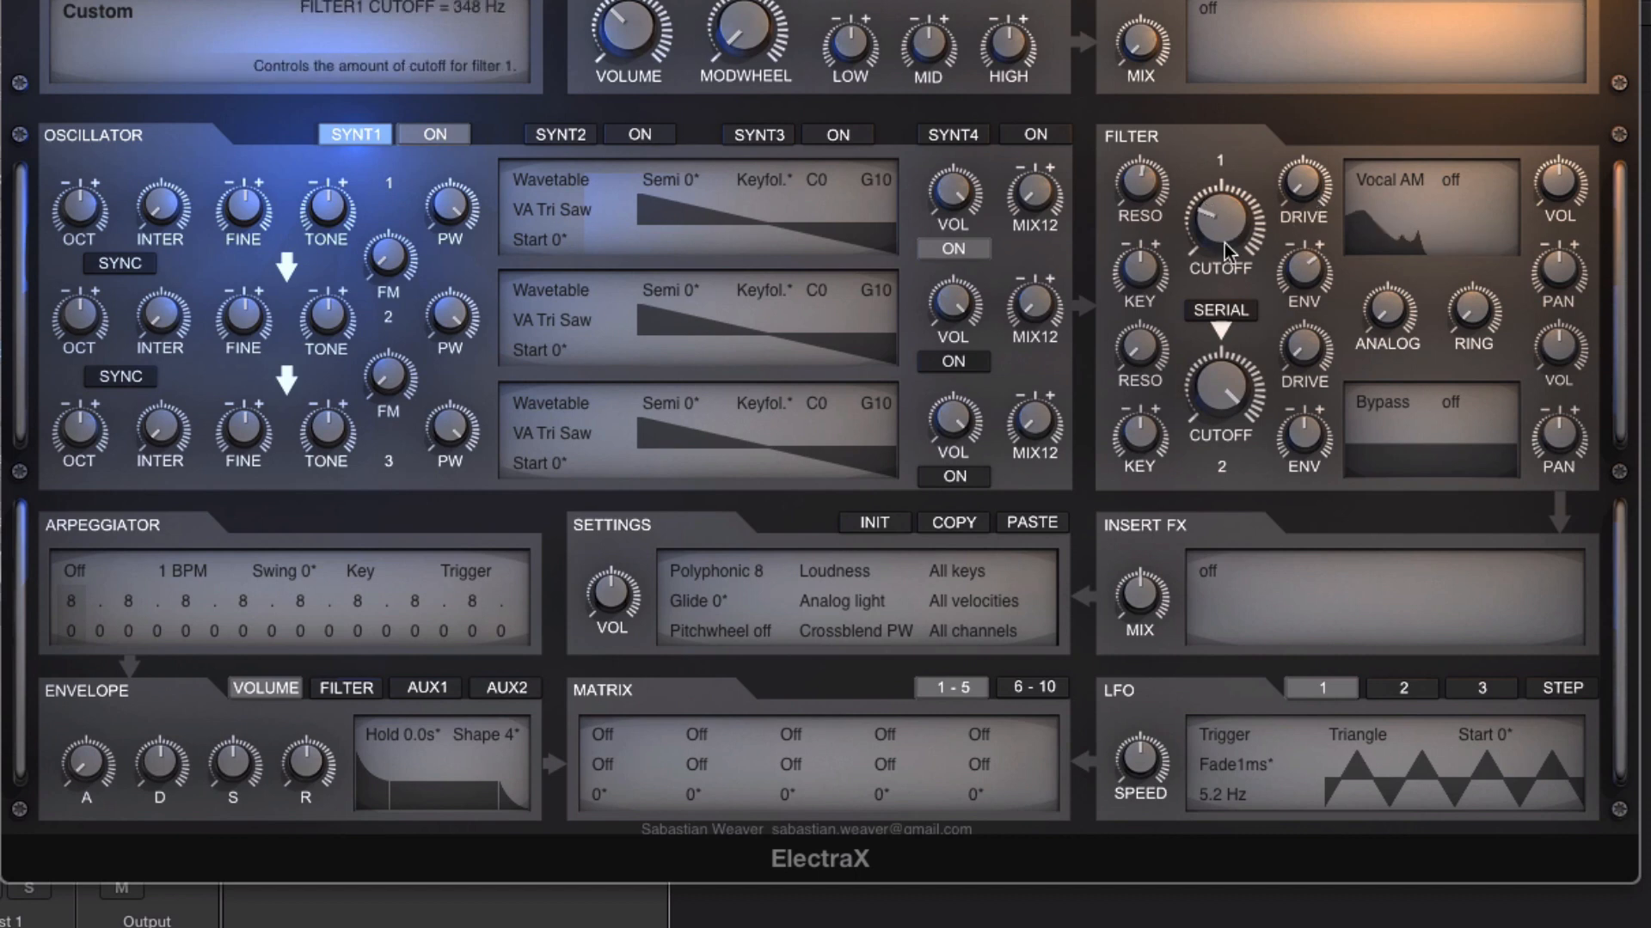
{"action": "left_click_drag", "start_coordinate": [1224, 243], "coordinate": [1195, 225]}
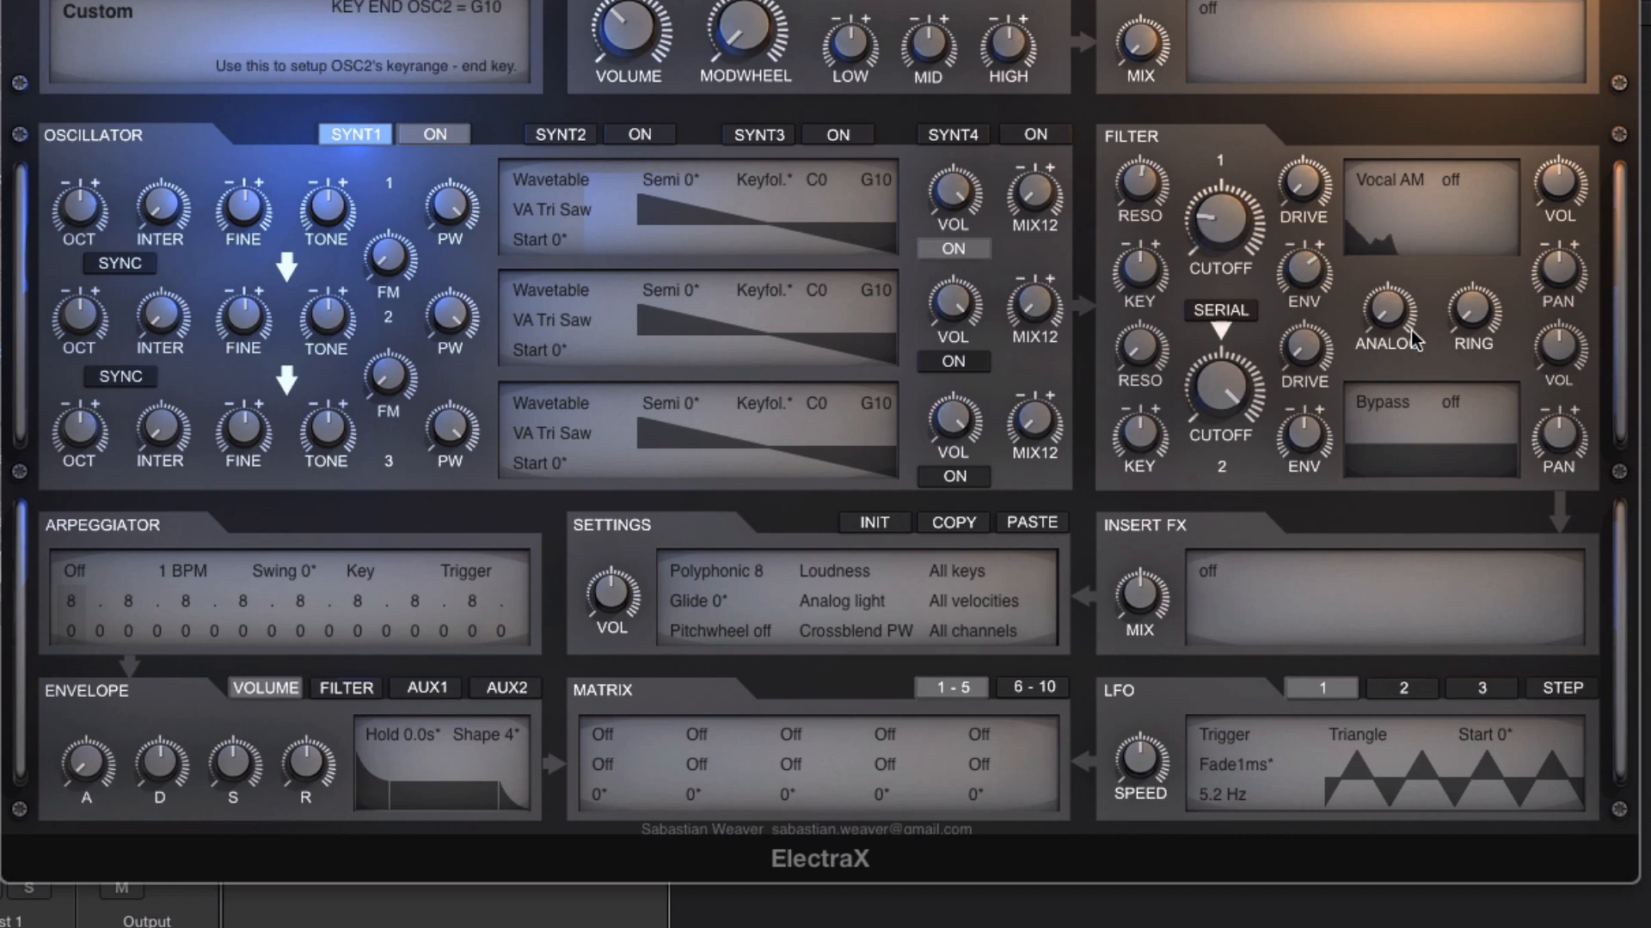
- Set filter 1 to the LP AM type, remove its envelope amount and sweep the cutoff to about 1926 Hz
{"action": "left_click", "coordinate": [1399, 186]}
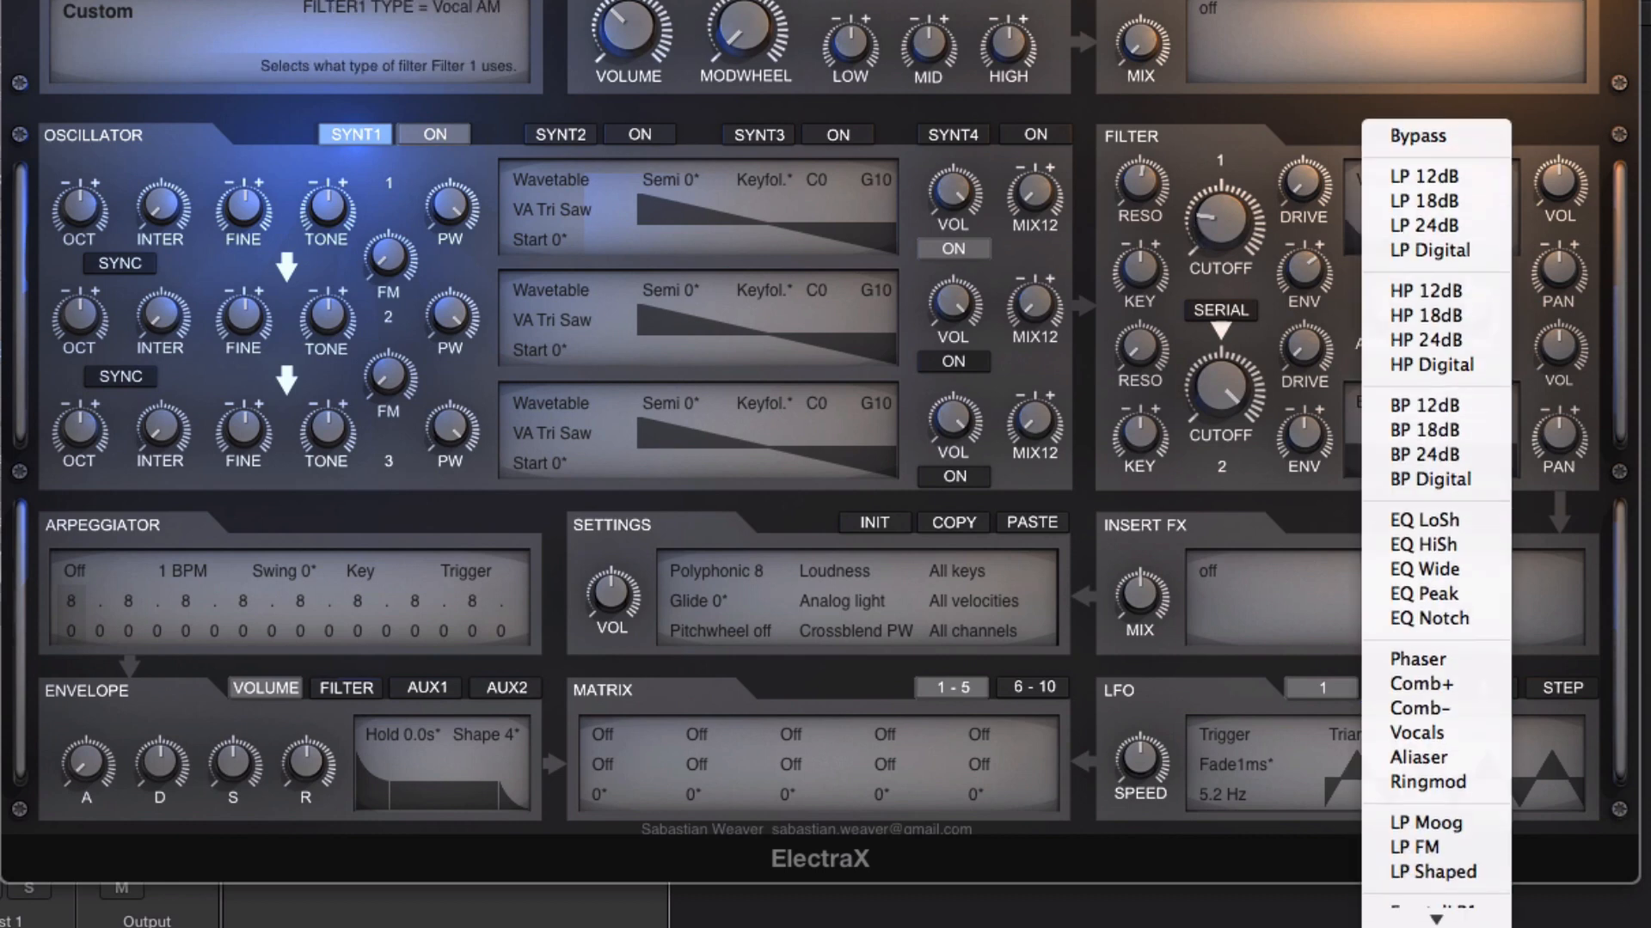
{"action": "scroll", "coordinate": [1416, 676], "scroll_direction": "down", "scroll_amount": 3}
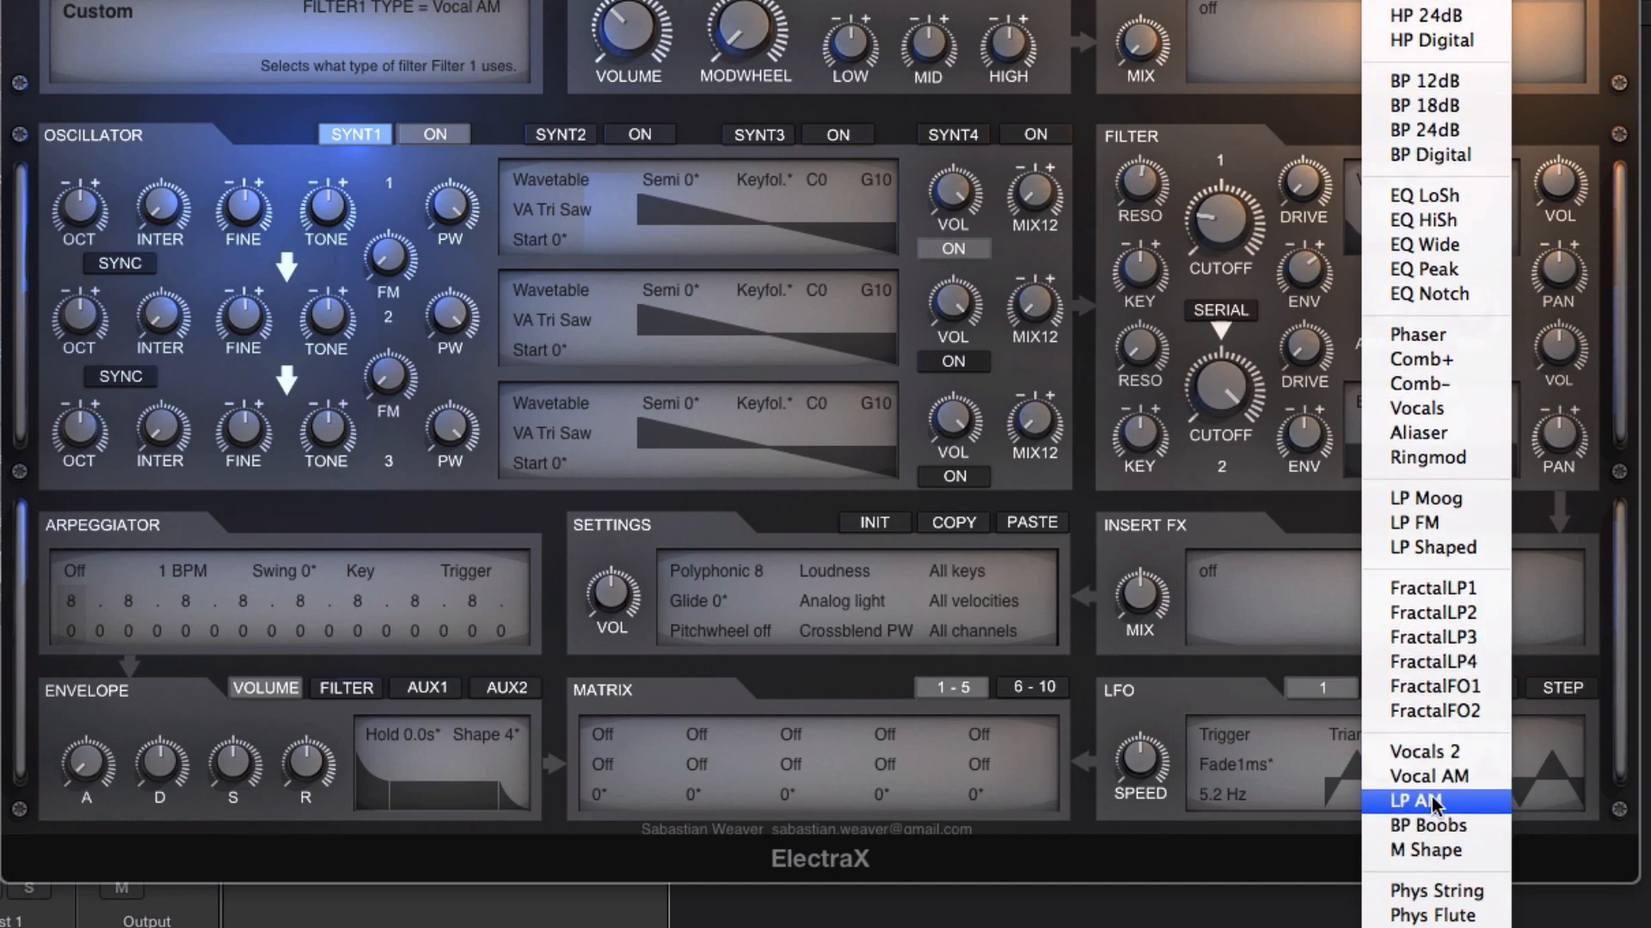
{"action": "left_click", "coordinate": [1419, 801]}
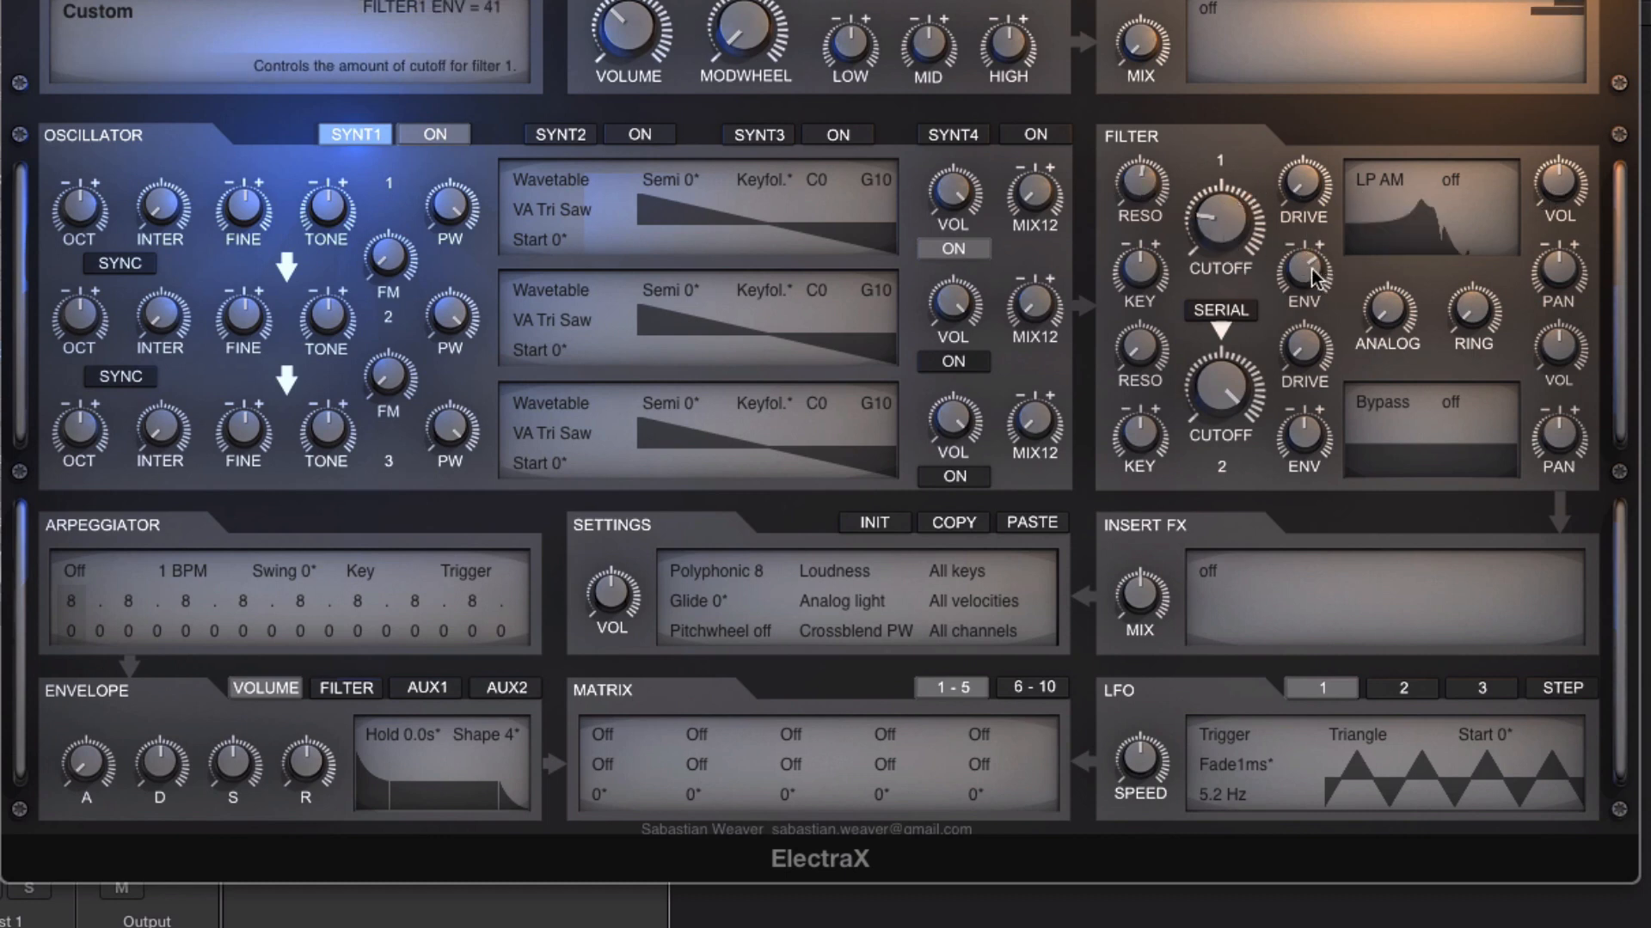
{"action": "left_click_drag", "start_coordinate": [1312, 268], "coordinate": [1314, 342]}
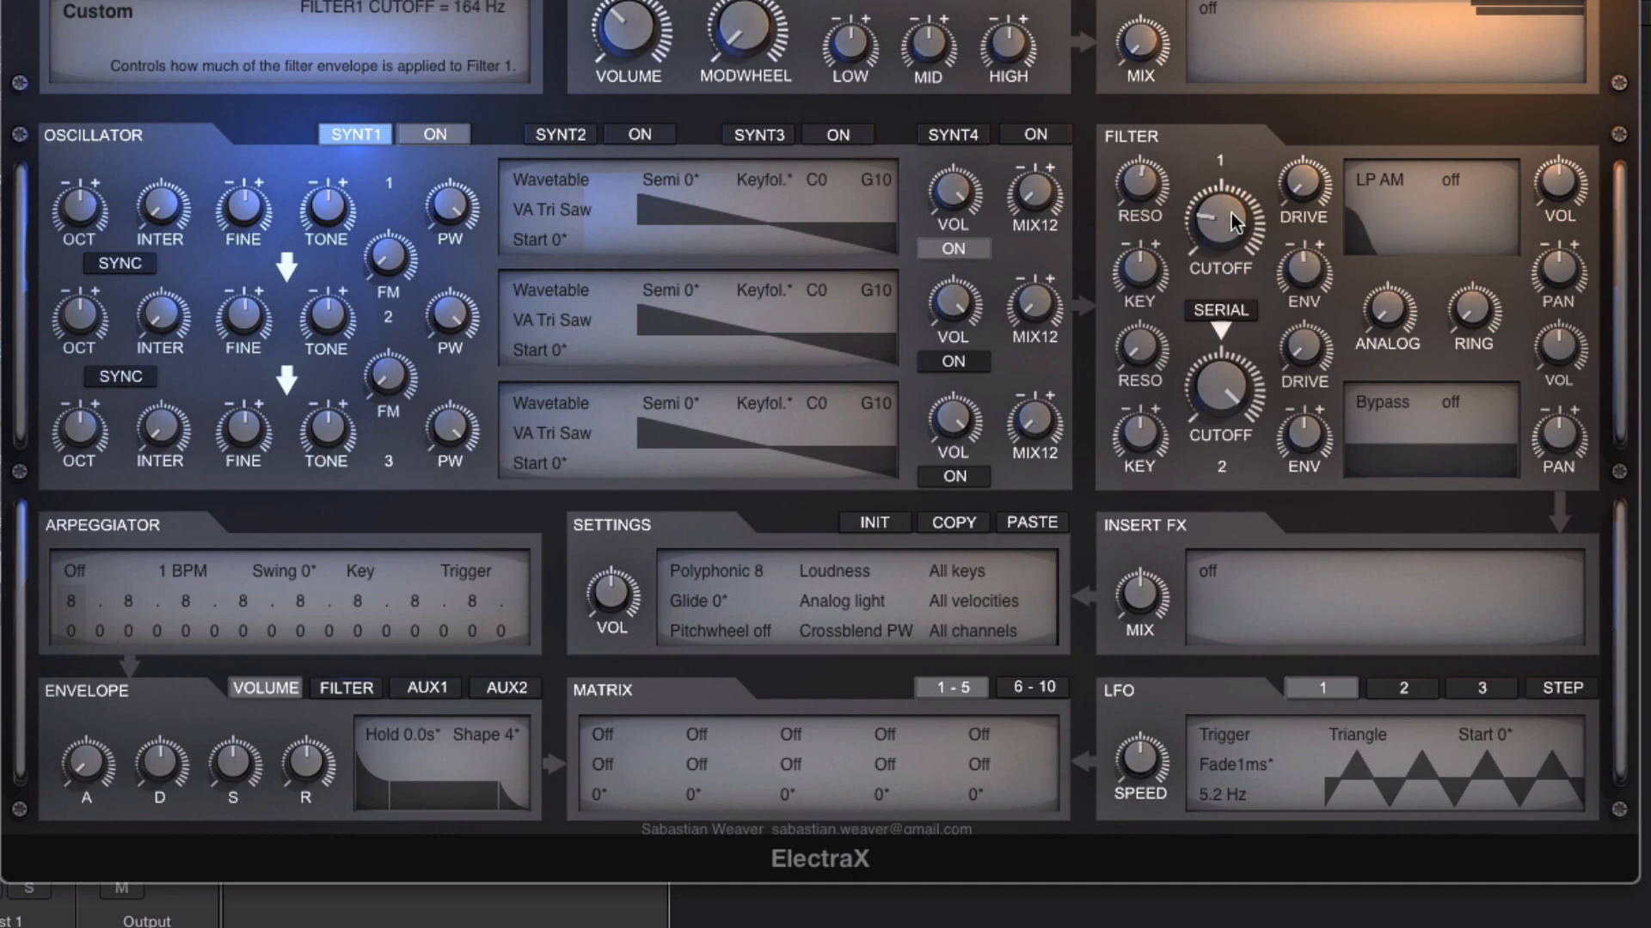
{"action": "left_click_drag", "start_coordinate": [1232, 214], "coordinate": [1215, 88]}
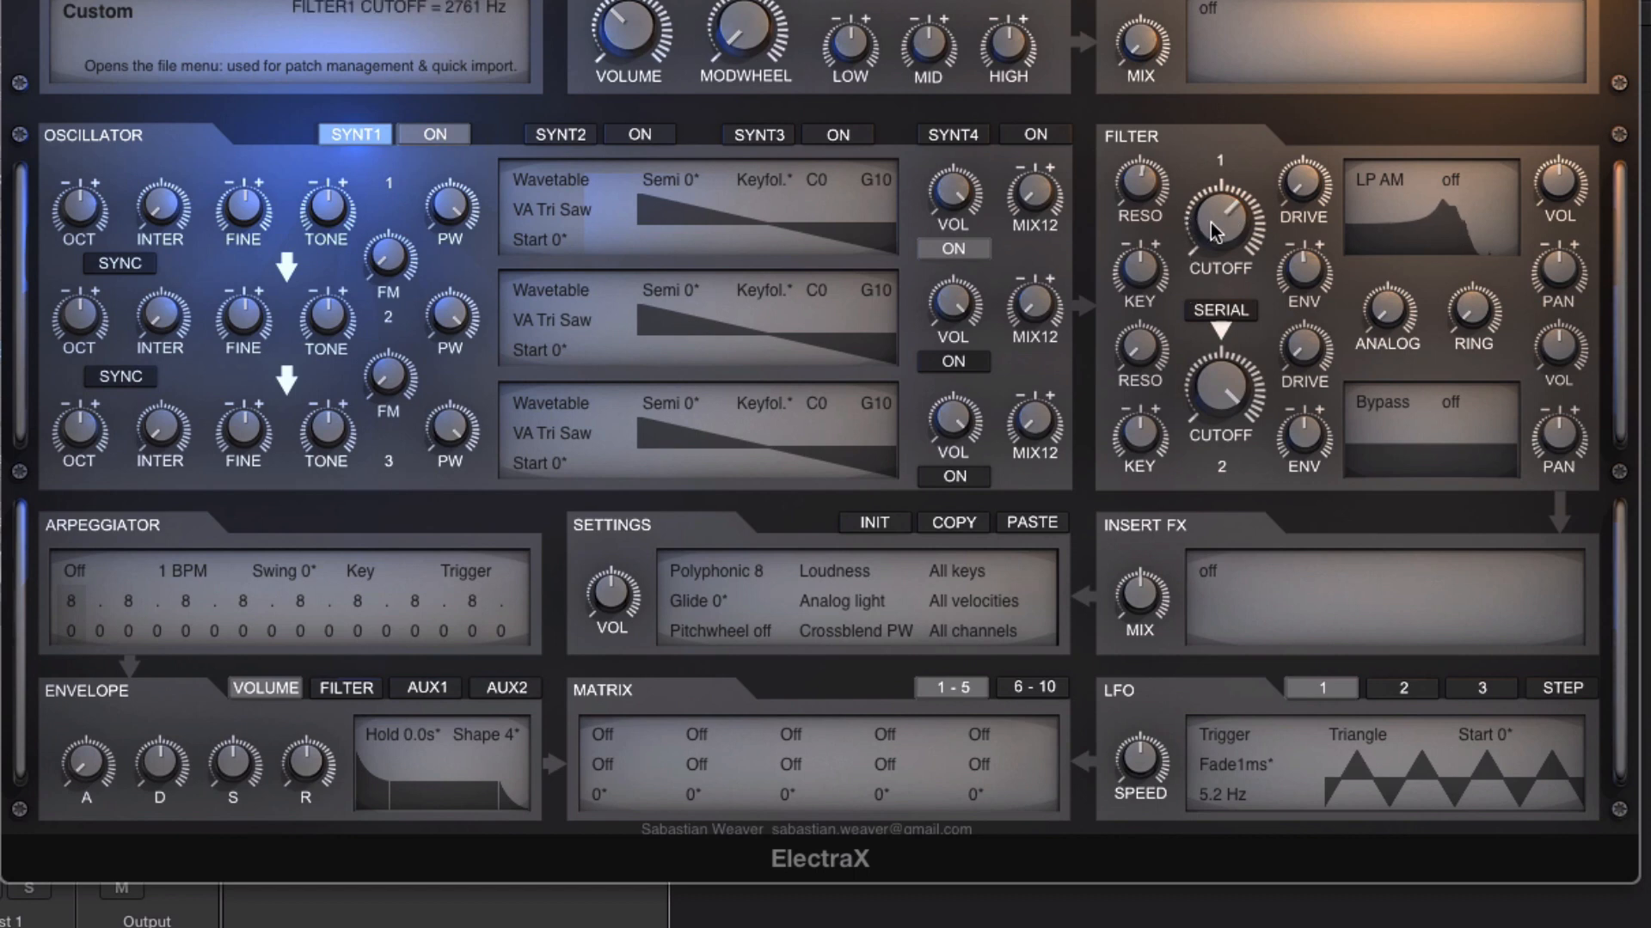
{"action": "left_click_drag", "start_coordinate": [1210, 224], "coordinate": [1148, 176]}
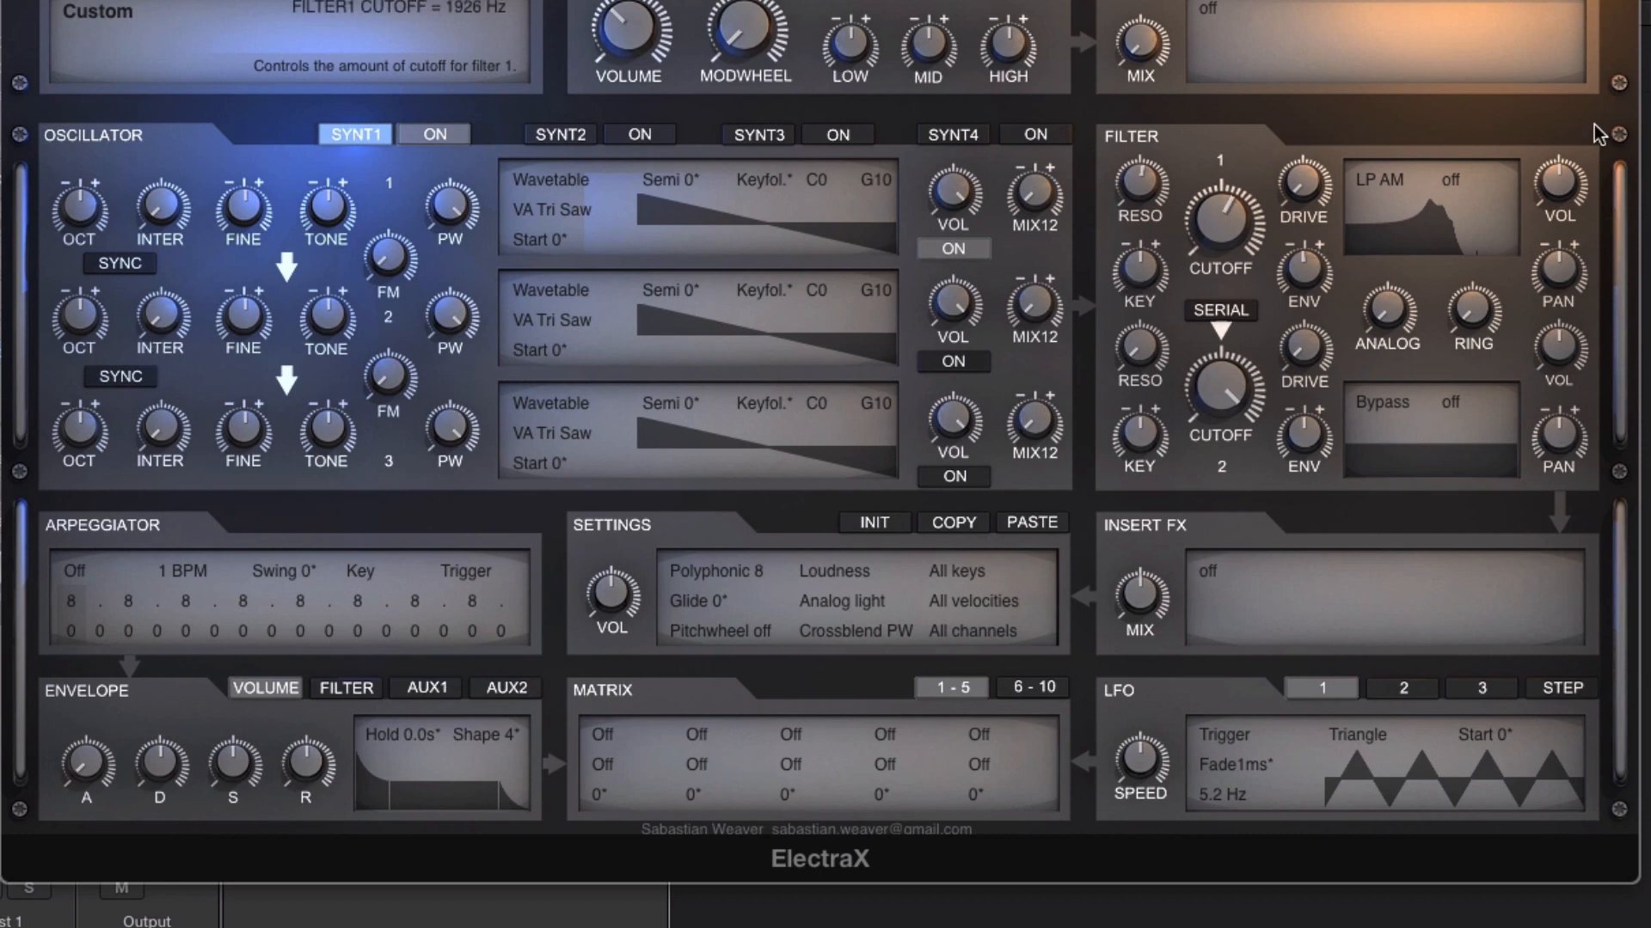
- Set filter 1's distortion to Tube, raise its drive to about 75 and lower the cutoff
{"action": "left_click", "coordinate": [1452, 187]}
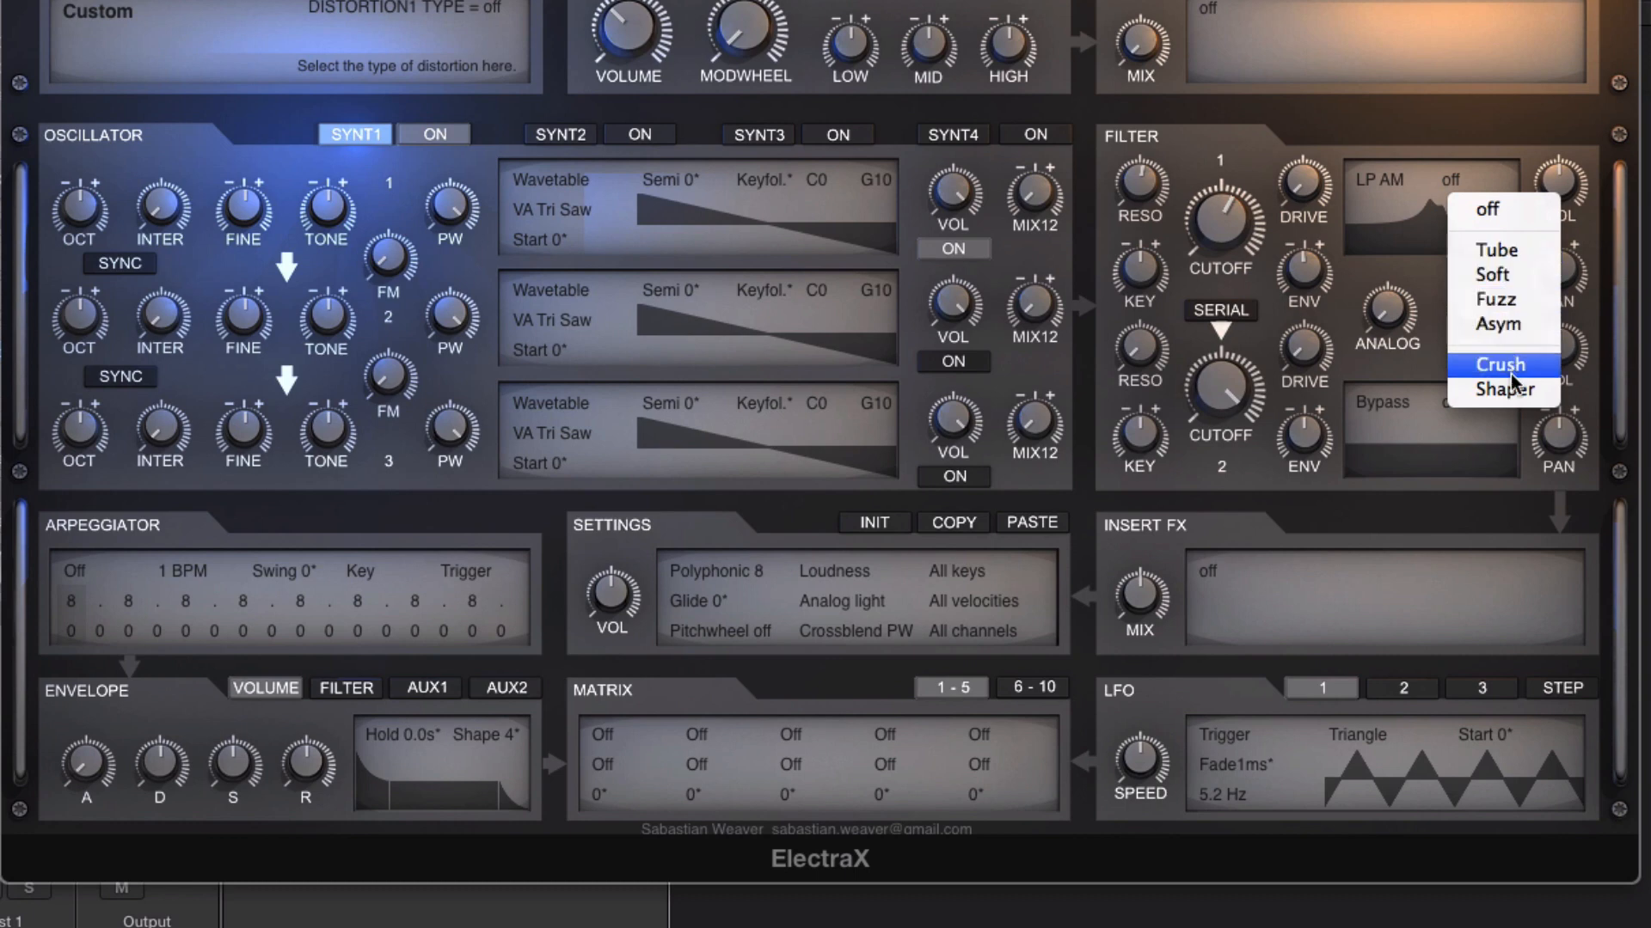
{"action": "left_click", "coordinate": [1495, 248]}
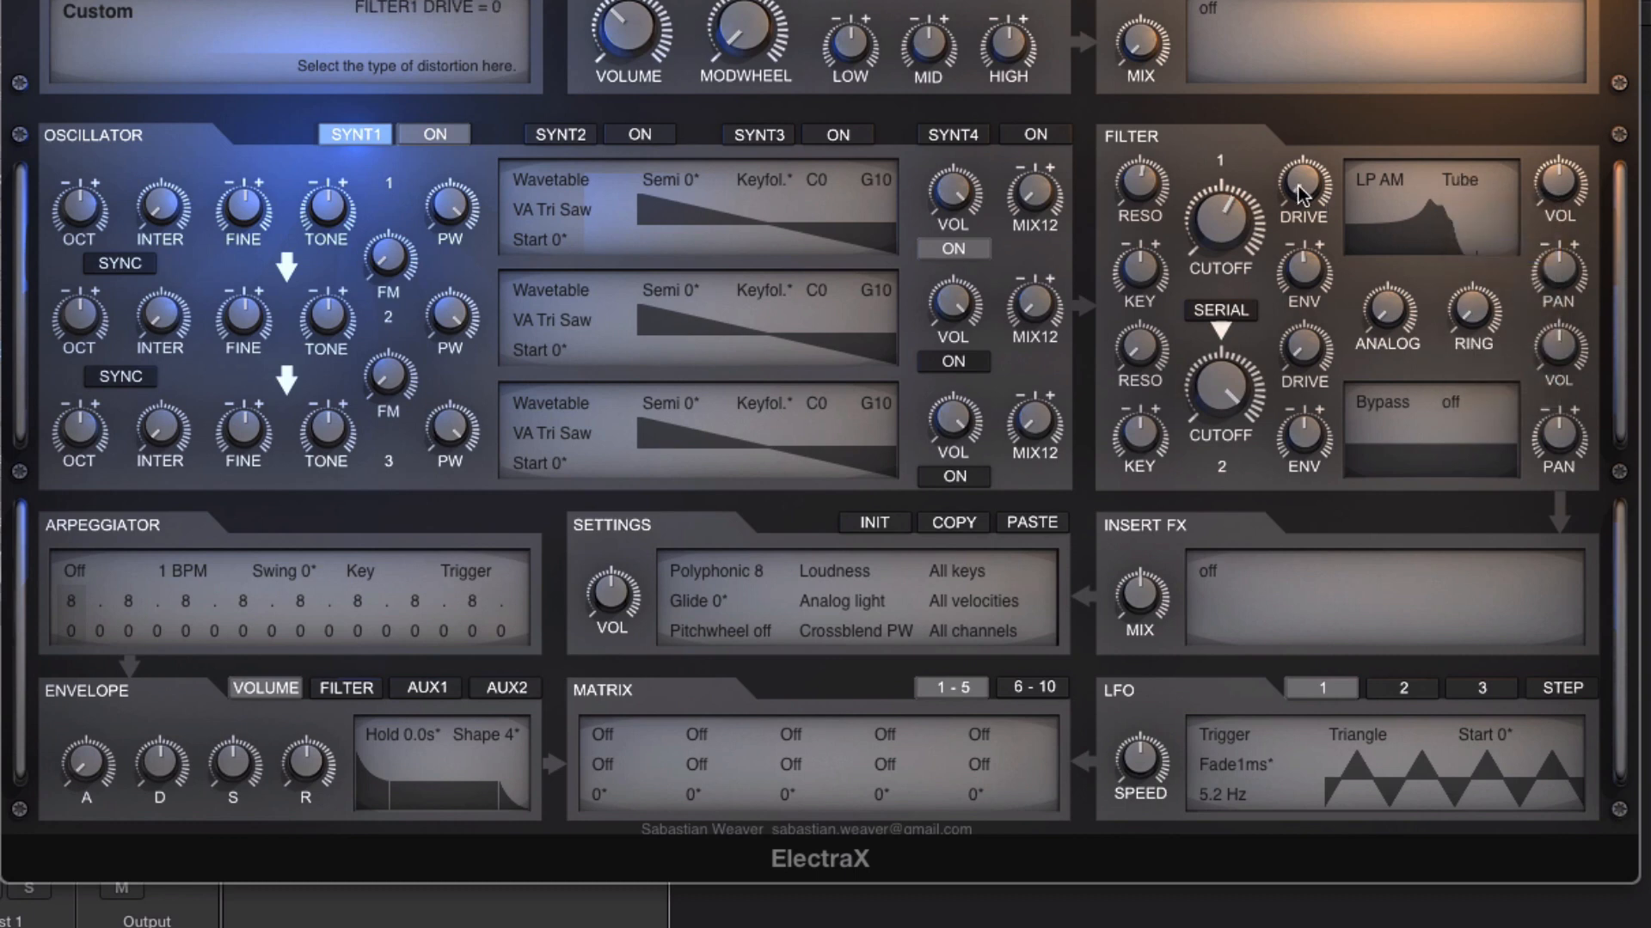
{"action": "left_click_drag", "start_coordinate": [1299, 185], "coordinate": [1307, 13]}
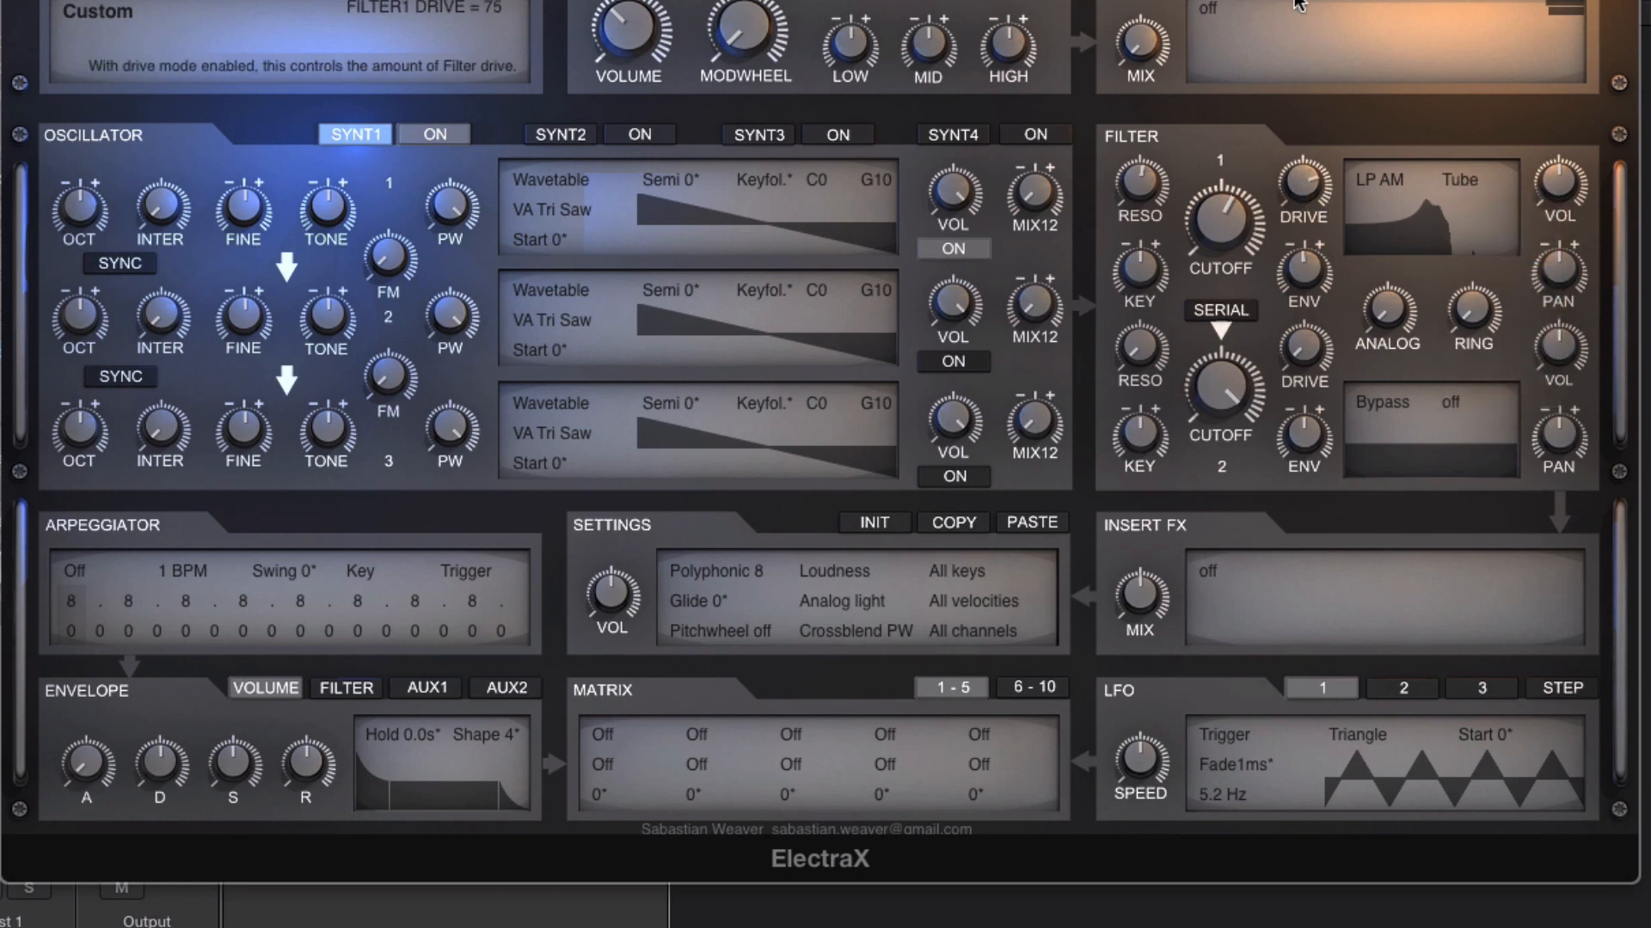
{"action": "left_click_drag", "start_coordinate": [1229, 214], "coordinate": [1305, 209]}
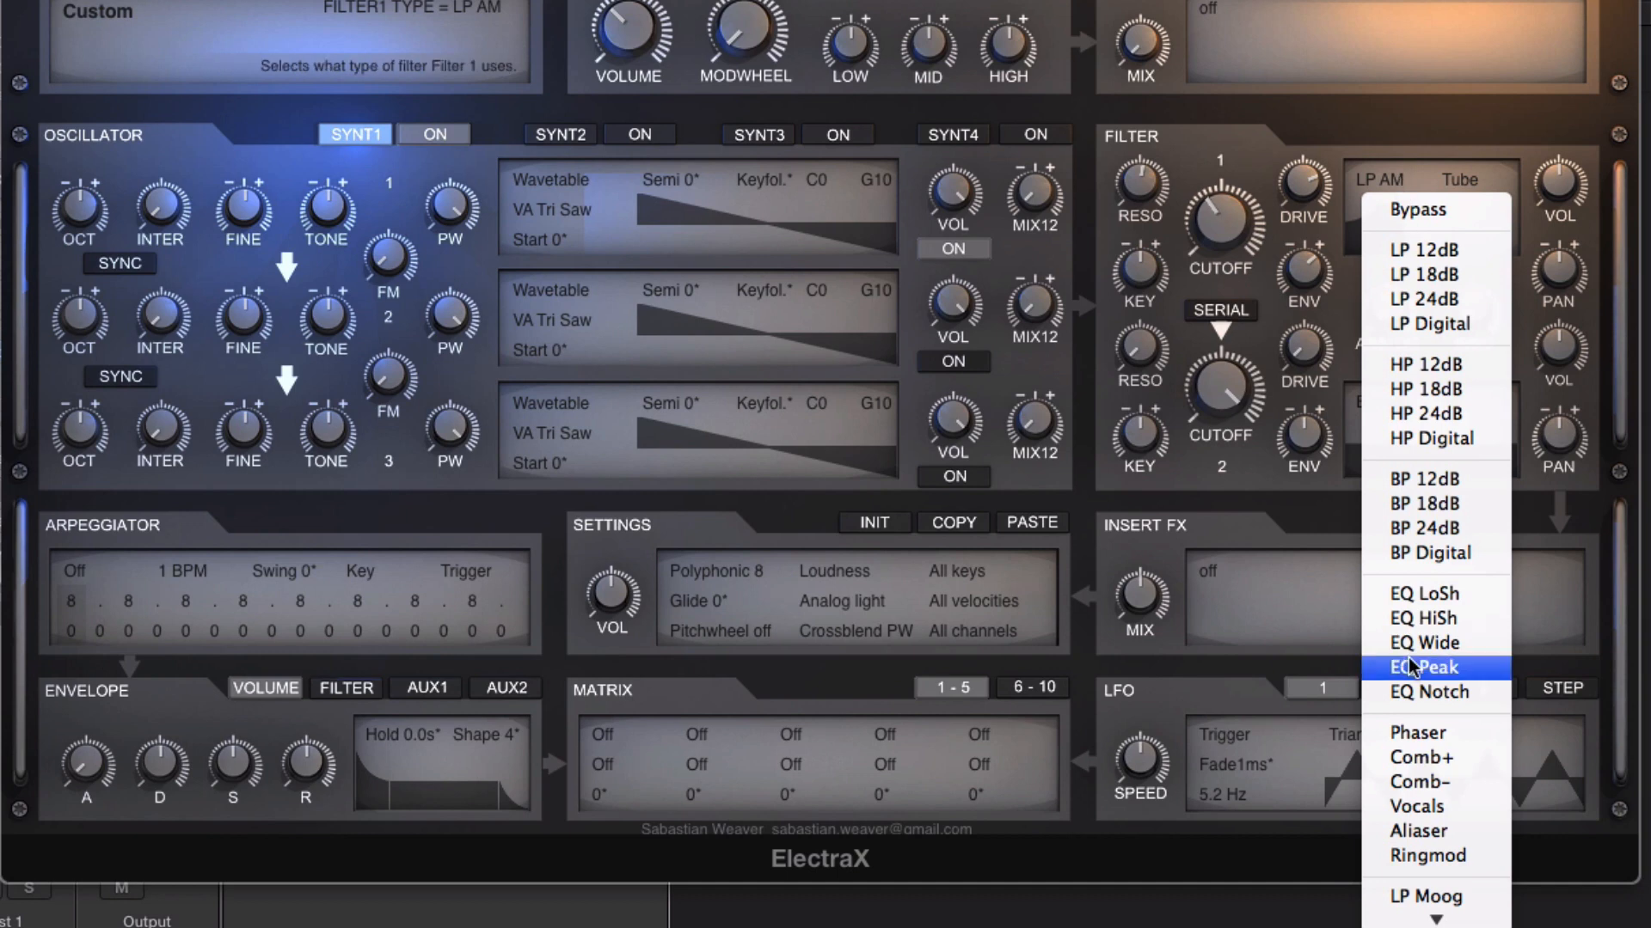
- Set filter 1 to the BP Boobs type and adjust its resonance and cutoff
{"action": "mouse_move", "coordinate": [1434, 919]}
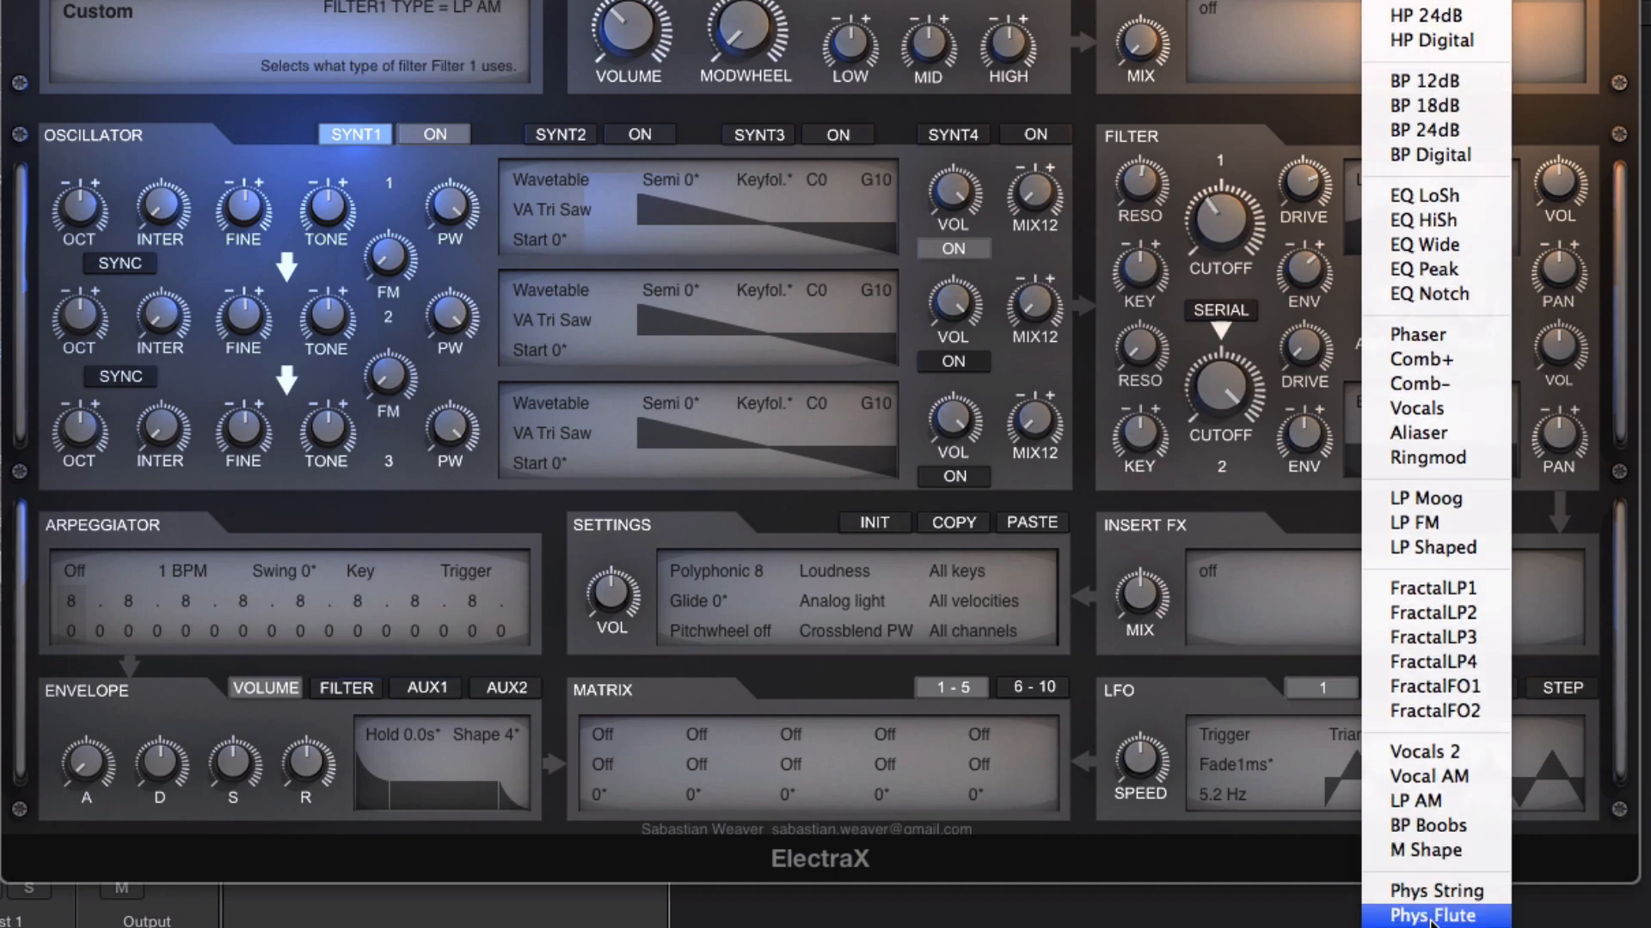
{"action": "left_click", "coordinate": [1427, 823]}
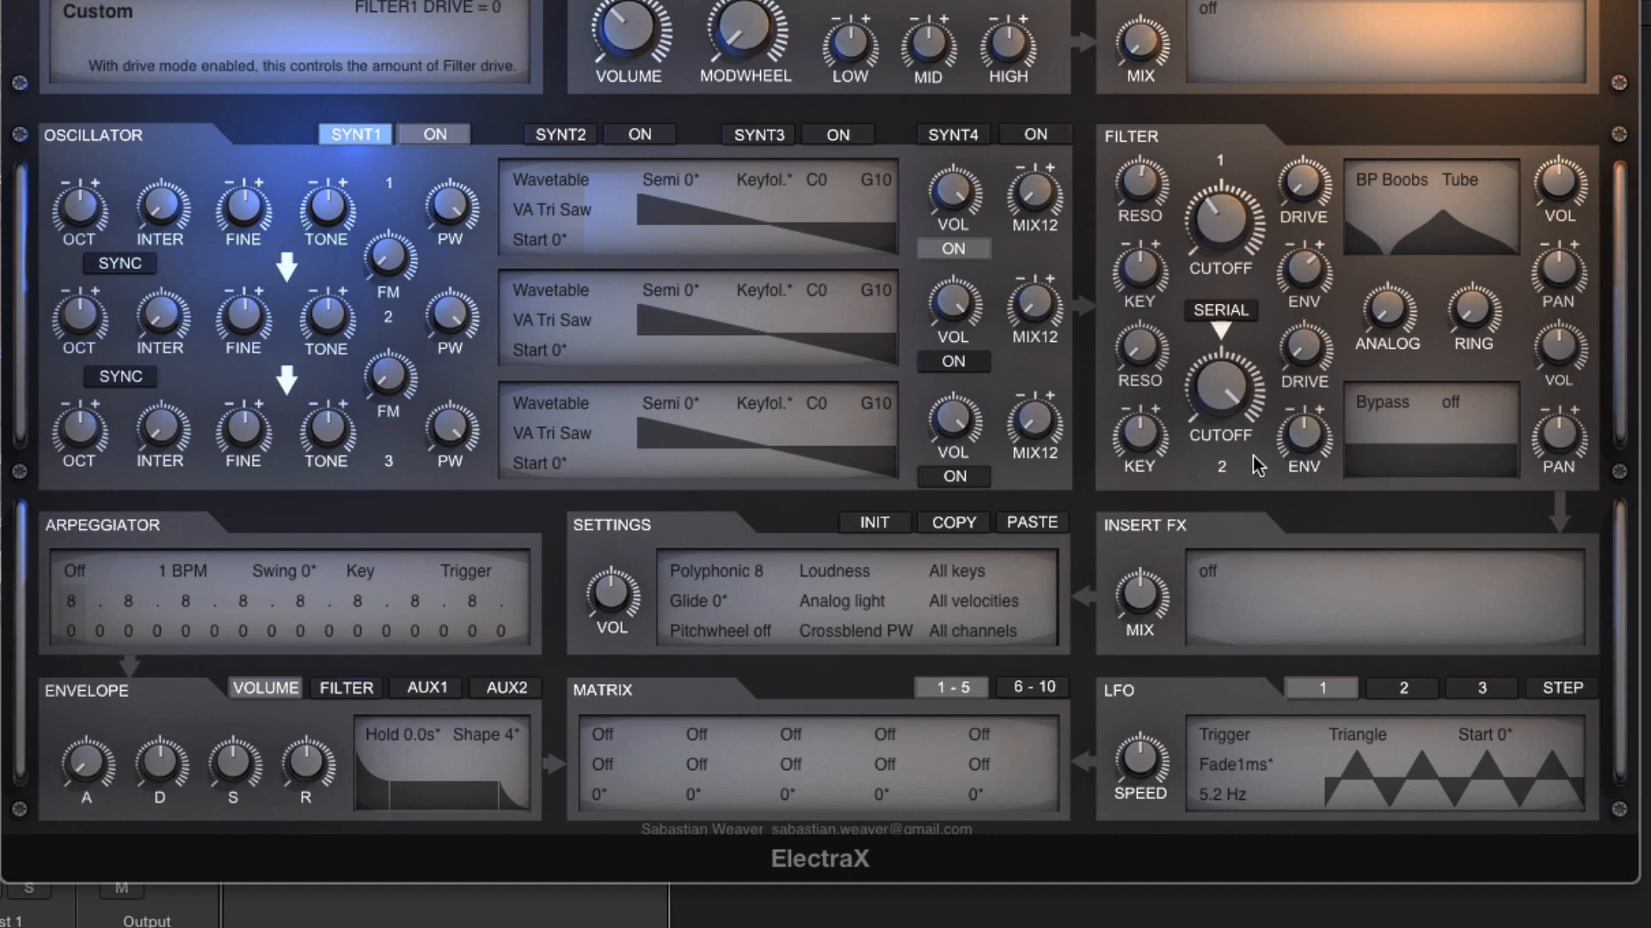
{"action": "left_click_drag", "start_coordinate": [1130, 197], "coordinate": [1205, 244]}
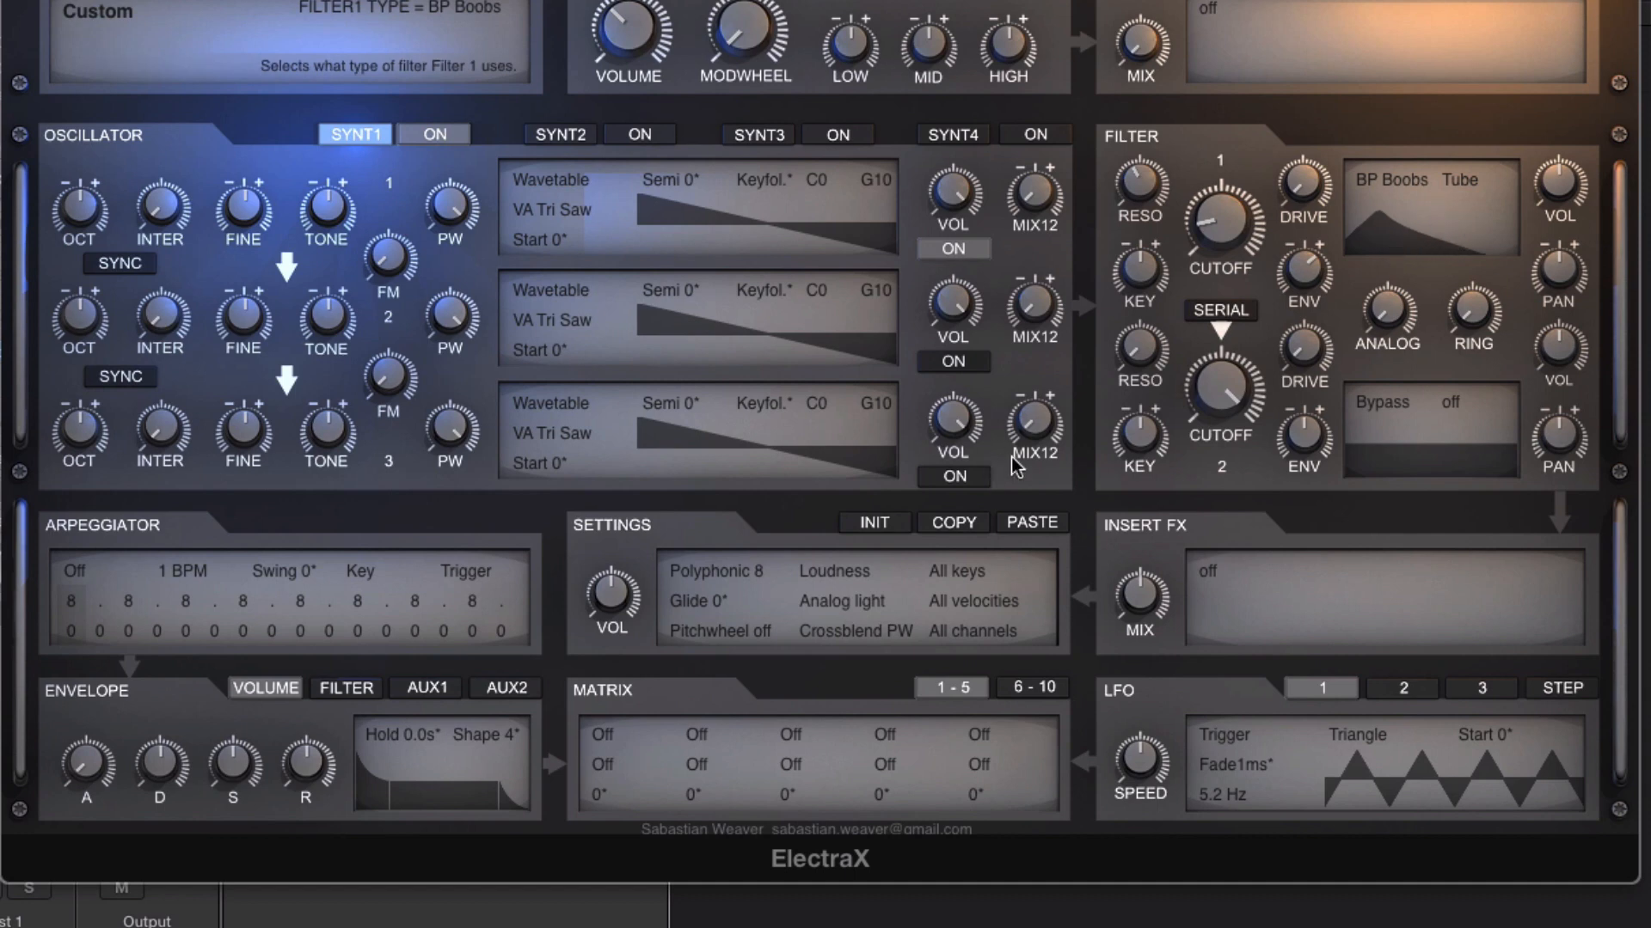
{"action": "left_click_drag", "start_coordinate": [1206, 210], "coordinate": [1237, 175]}
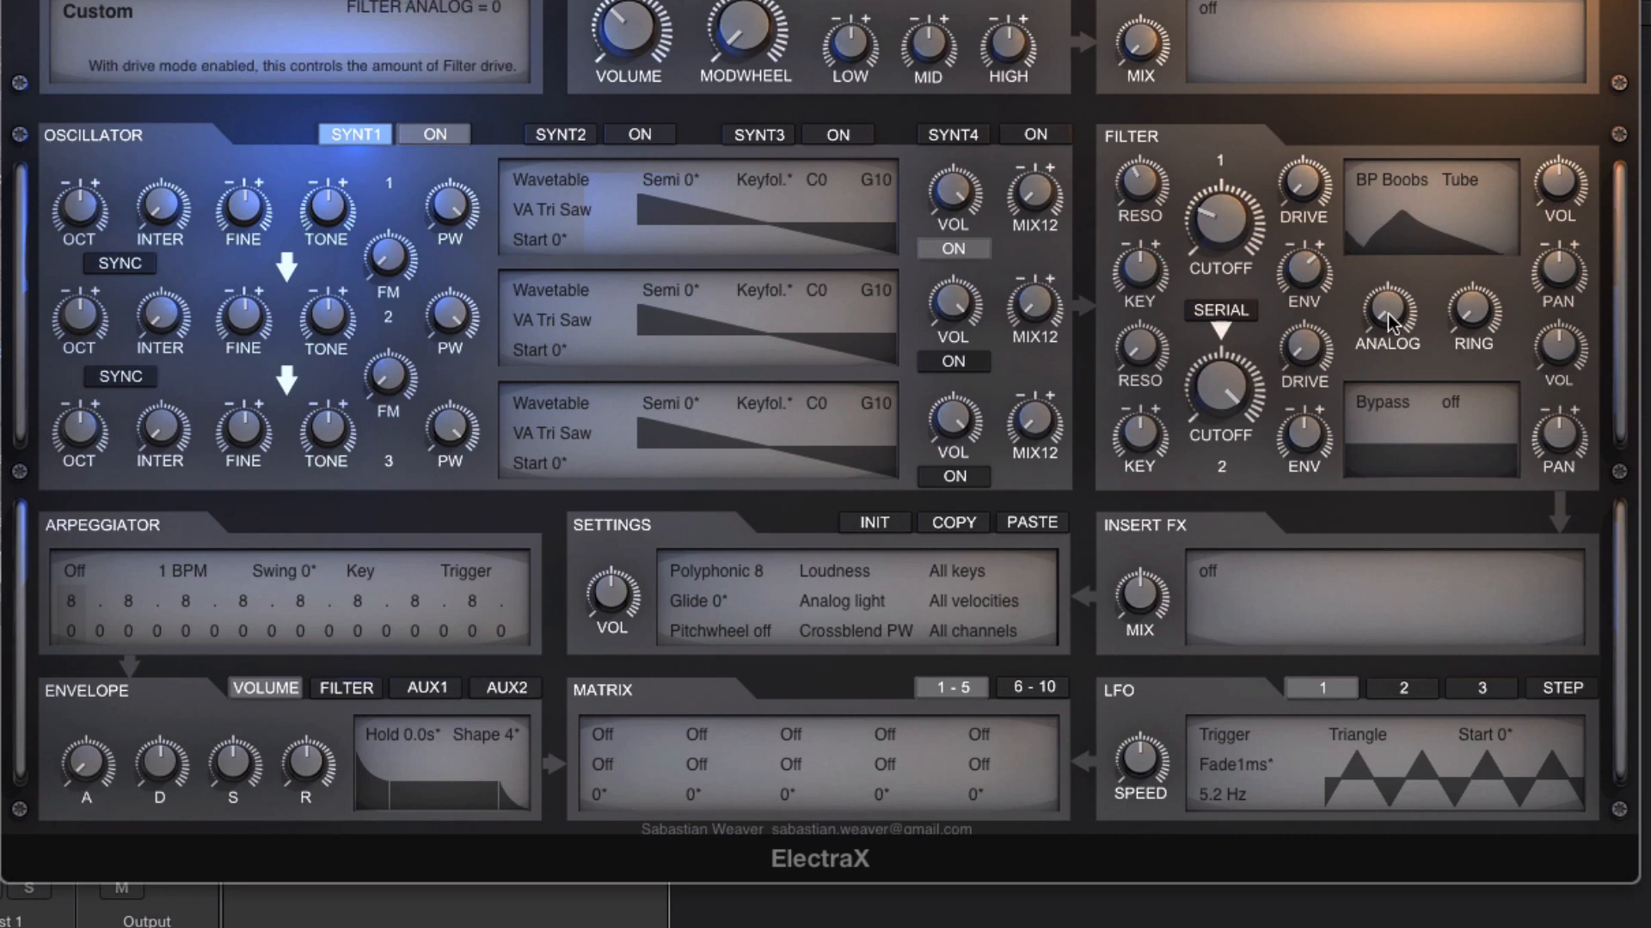
{"action": "mouse_move", "coordinate": [1142, 169]}
{"action": "left_mouse_down"}
{"action": "mouse_move", "coordinate": [1140, 245]}
{"action": "mouse_move", "coordinate": [1133, 155]}
{"action": "left_mouse_up"}
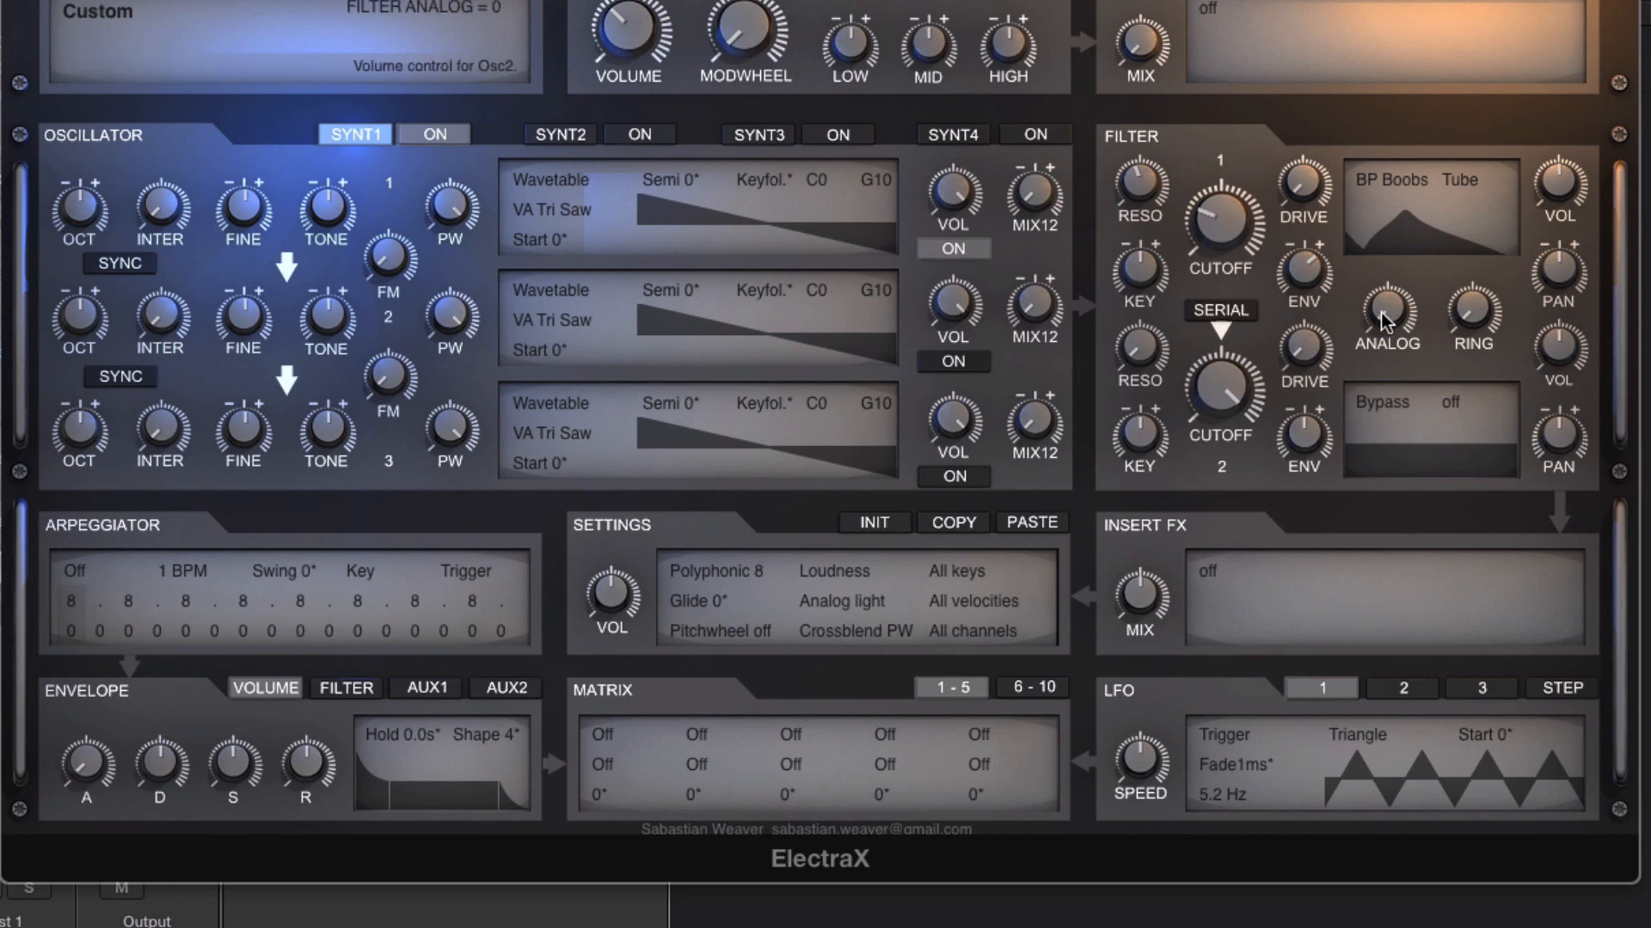
- Set filter 1 to the M Shape type, its resonance to 46, and sweep the cutoff down to 82 Hz and back up
{"action": "left_click", "coordinate": [1399, 180]}
{"action": "mouse_move", "coordinate": [1450, 919]}
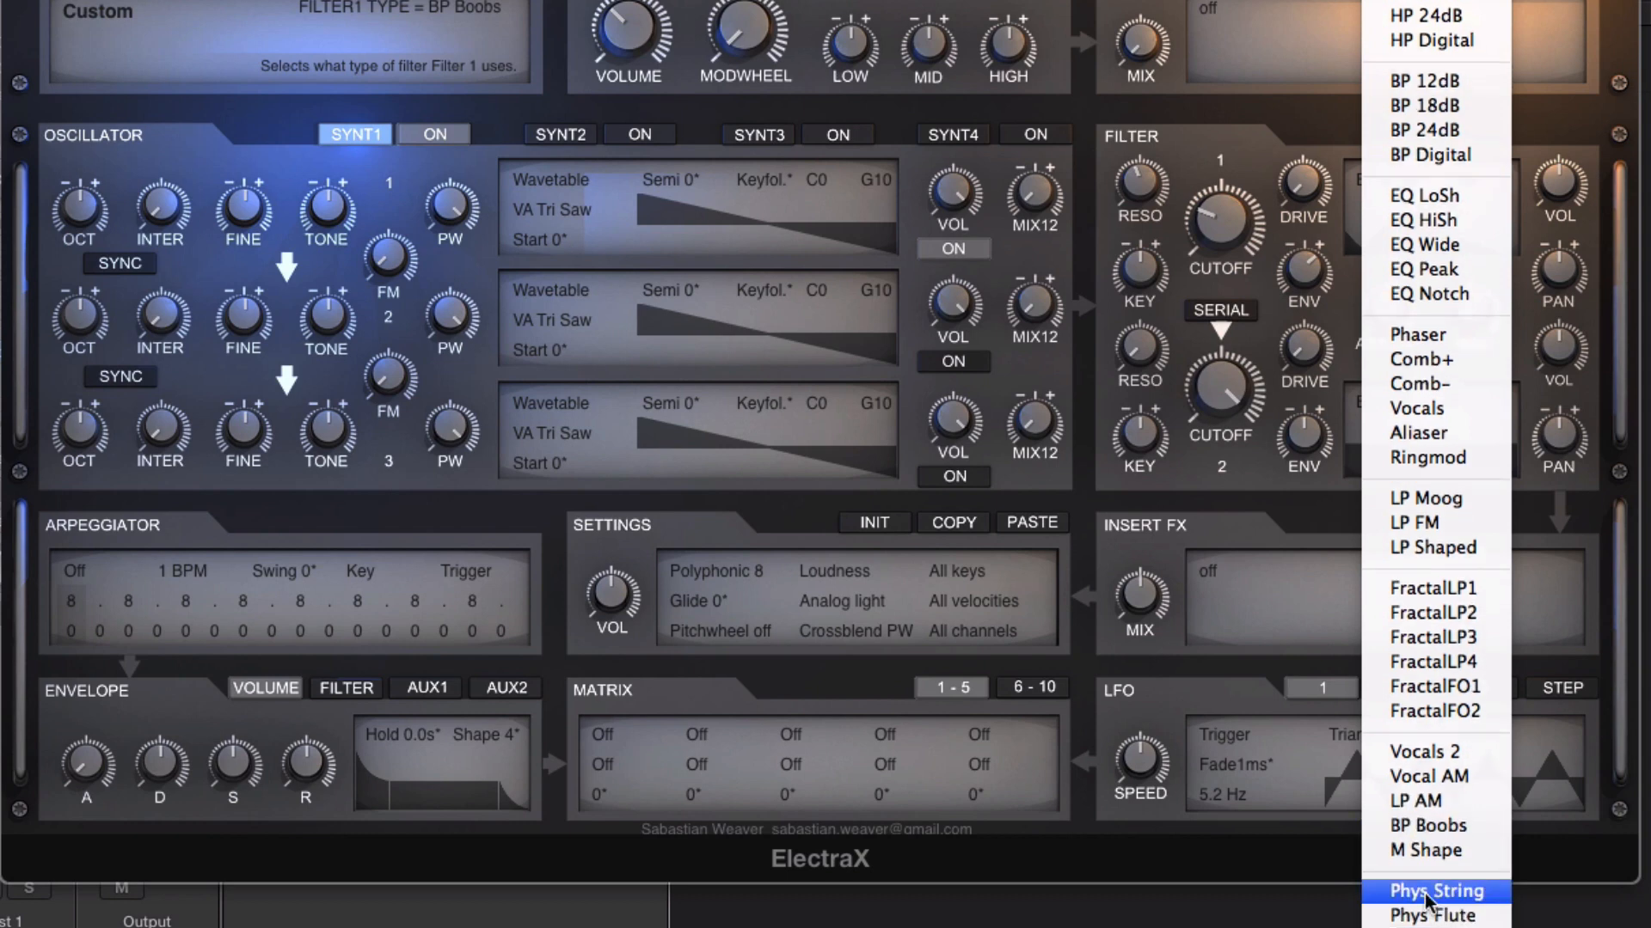
{"action": "left_click", "coordinate": [1430, 851]}
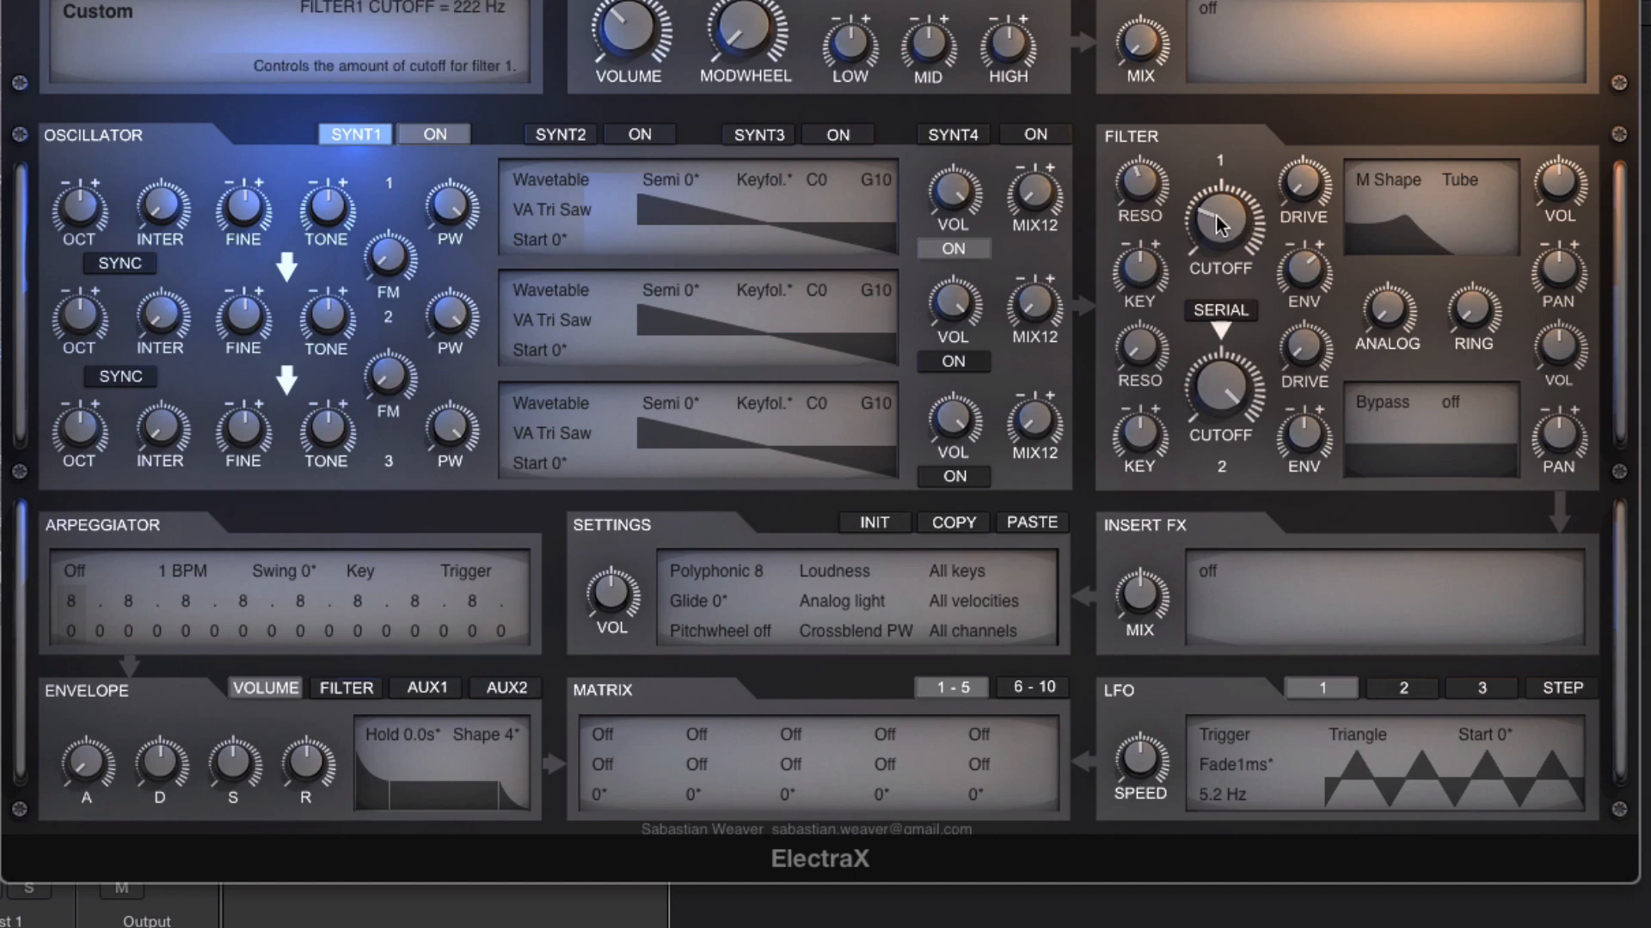
{"action": "left_click_drag", "start_coordinate": [1210, 190], "coordinate": [1233, 274]}
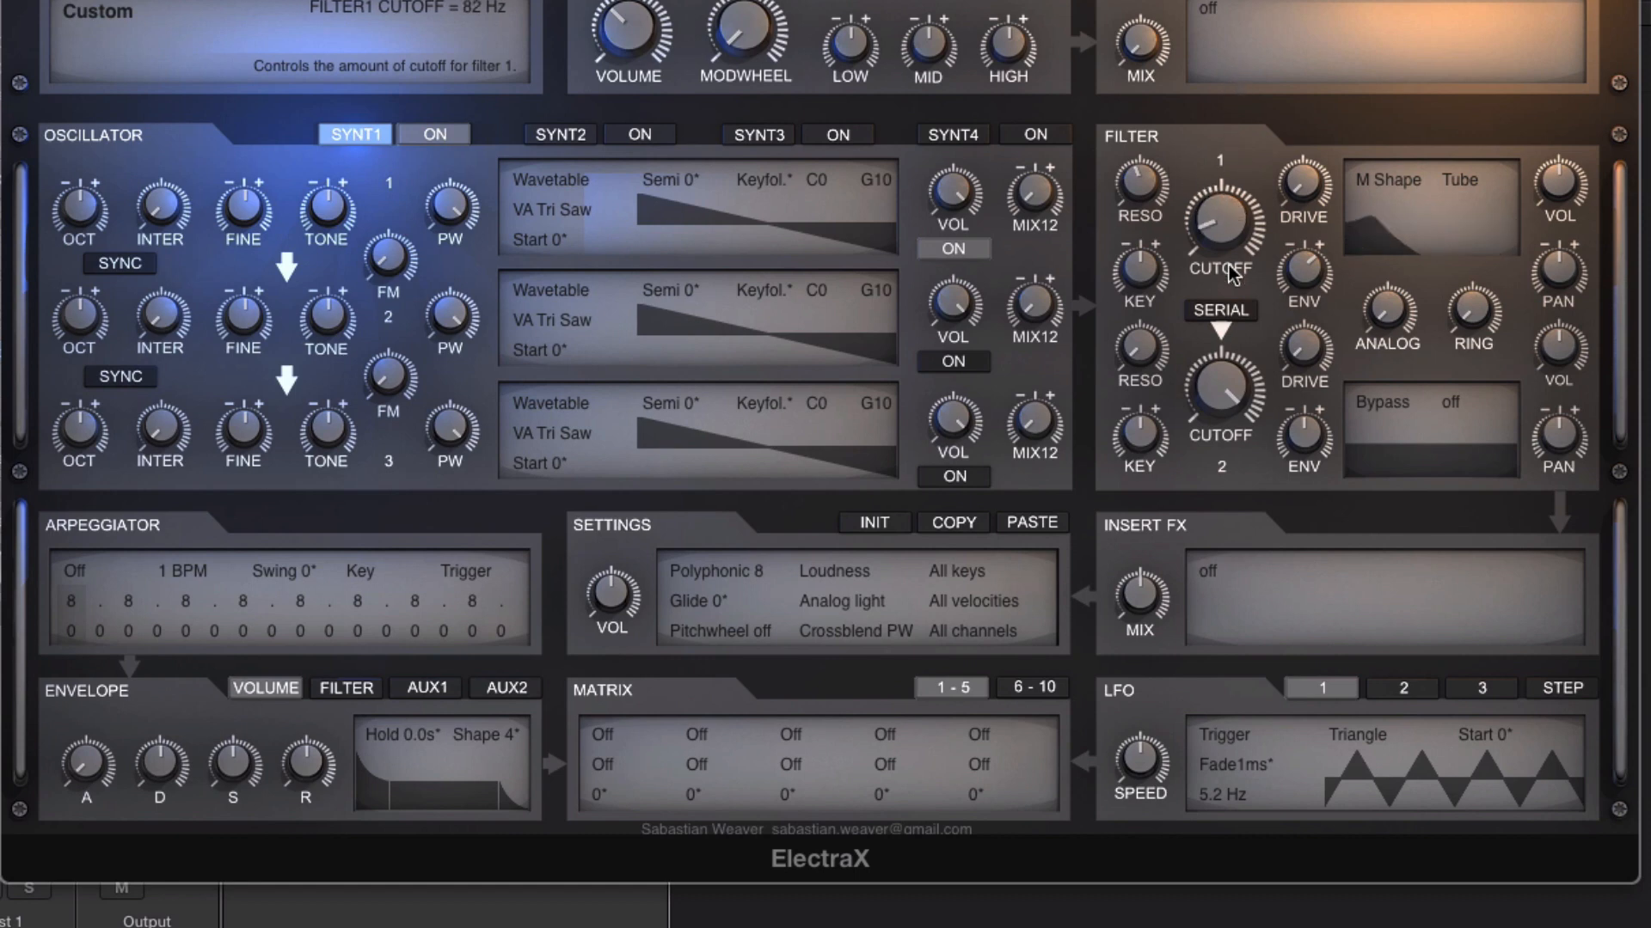
{"action": "left_click_drag", "start_coordinate": [1137, 177], "coordinate": [1120, 128]}
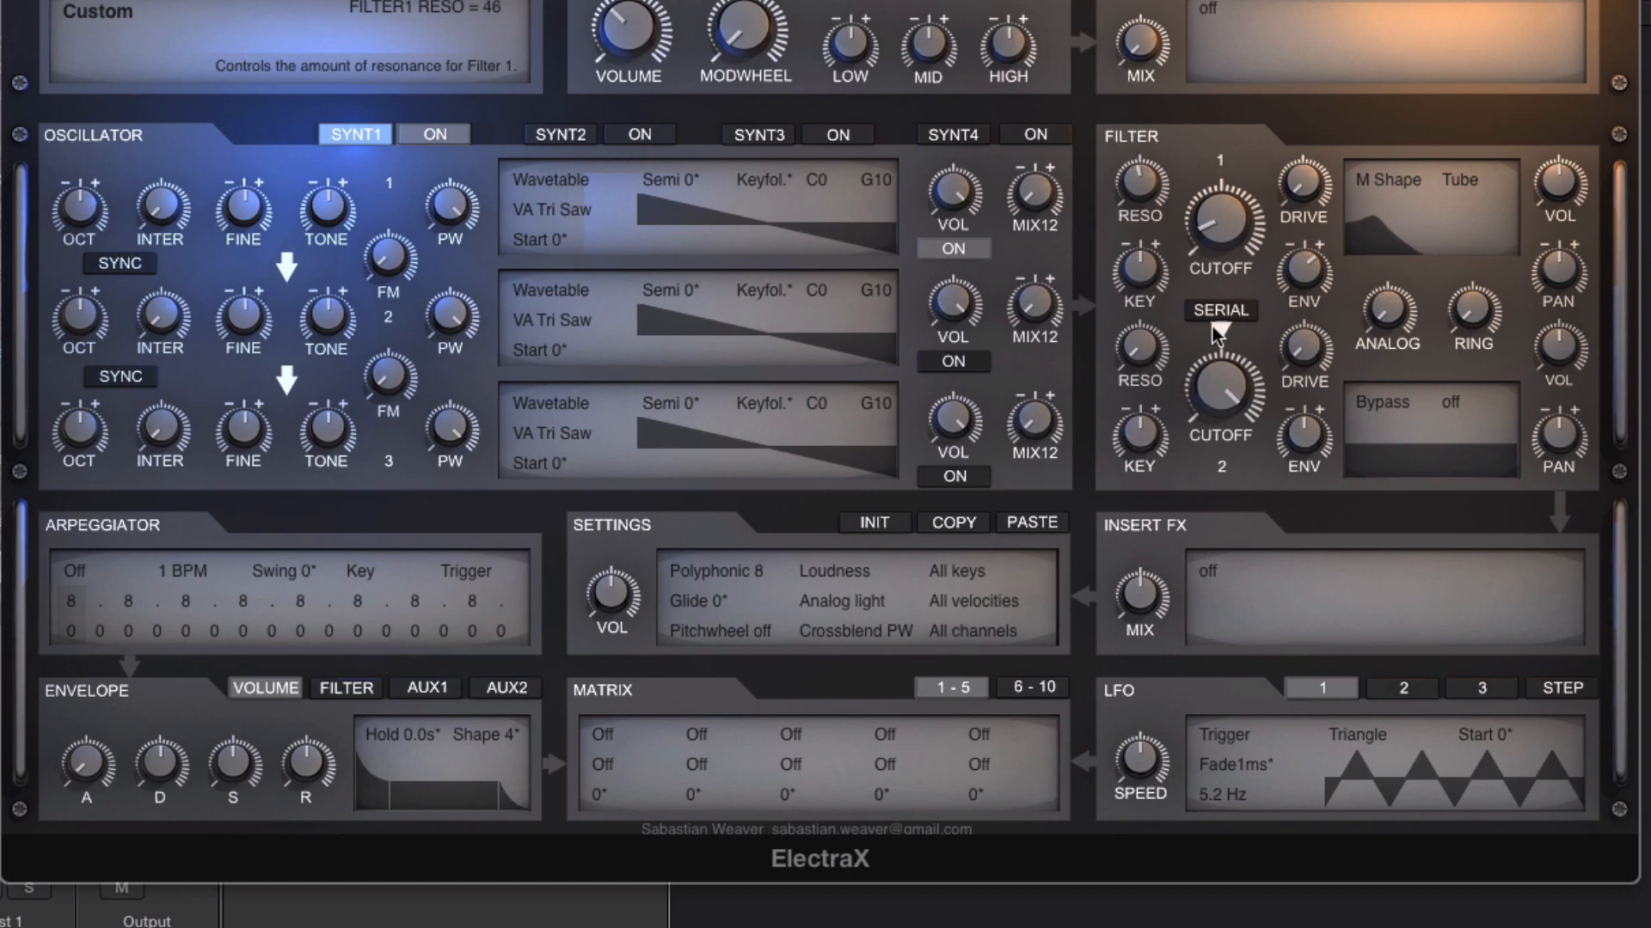
{"action": "left_click_drag", "start_coordinate": [1227, 217], "coordinate": [1229, 125]}
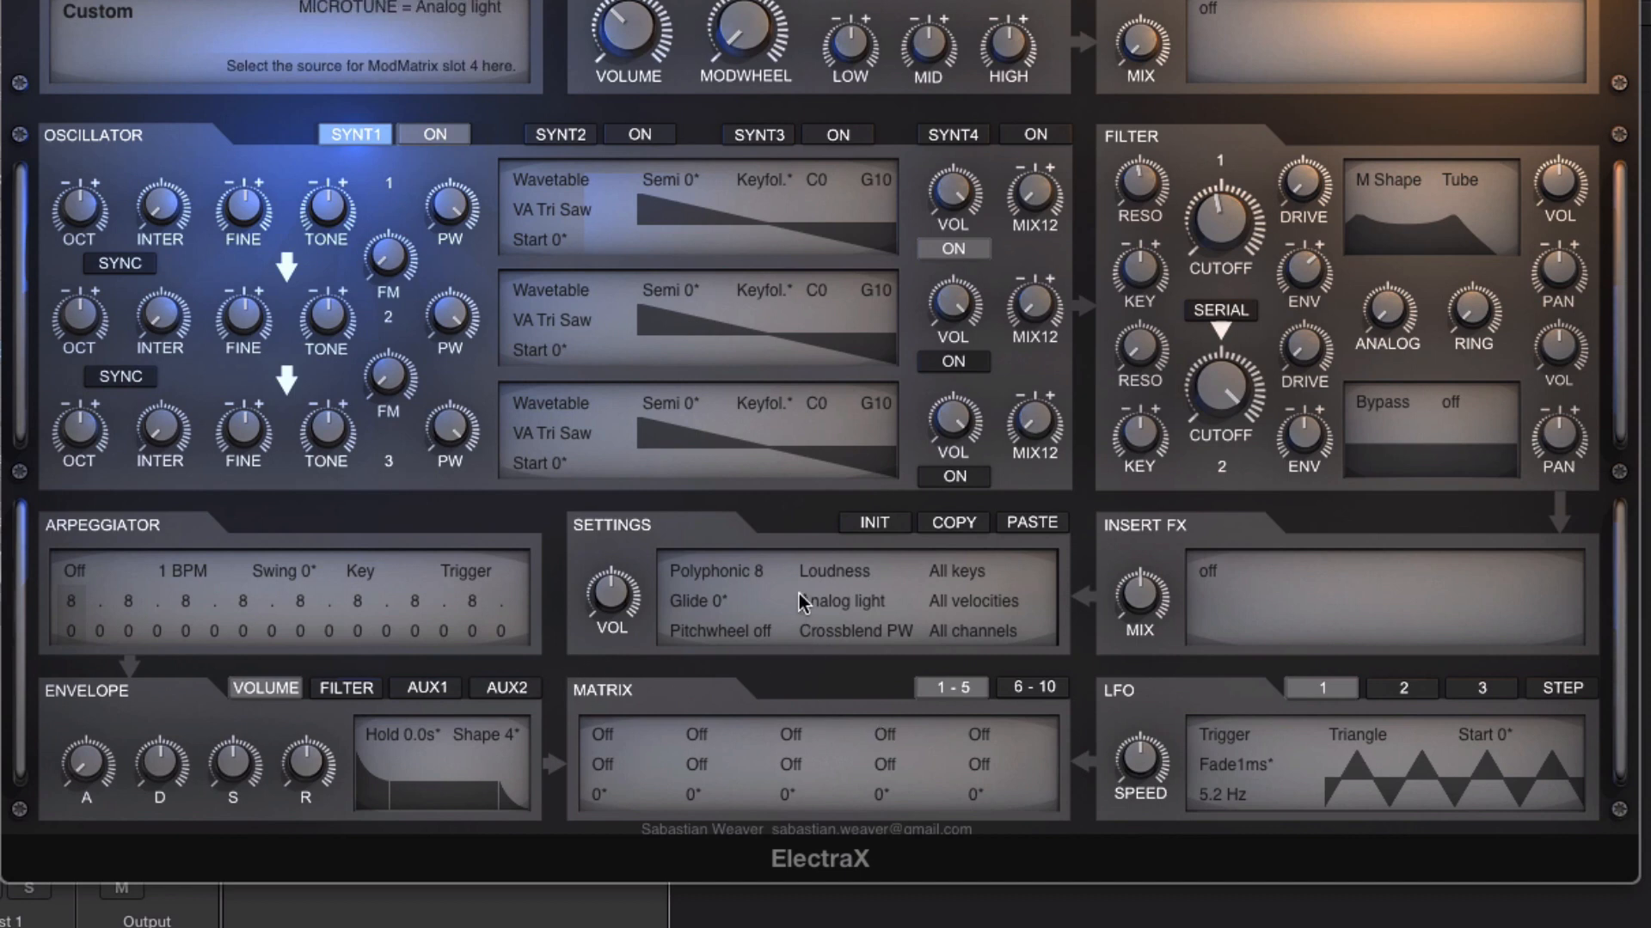
- Set the patch's sound mode to Bass boost
{"action": "left_click", "coordinate": [829, 570]}
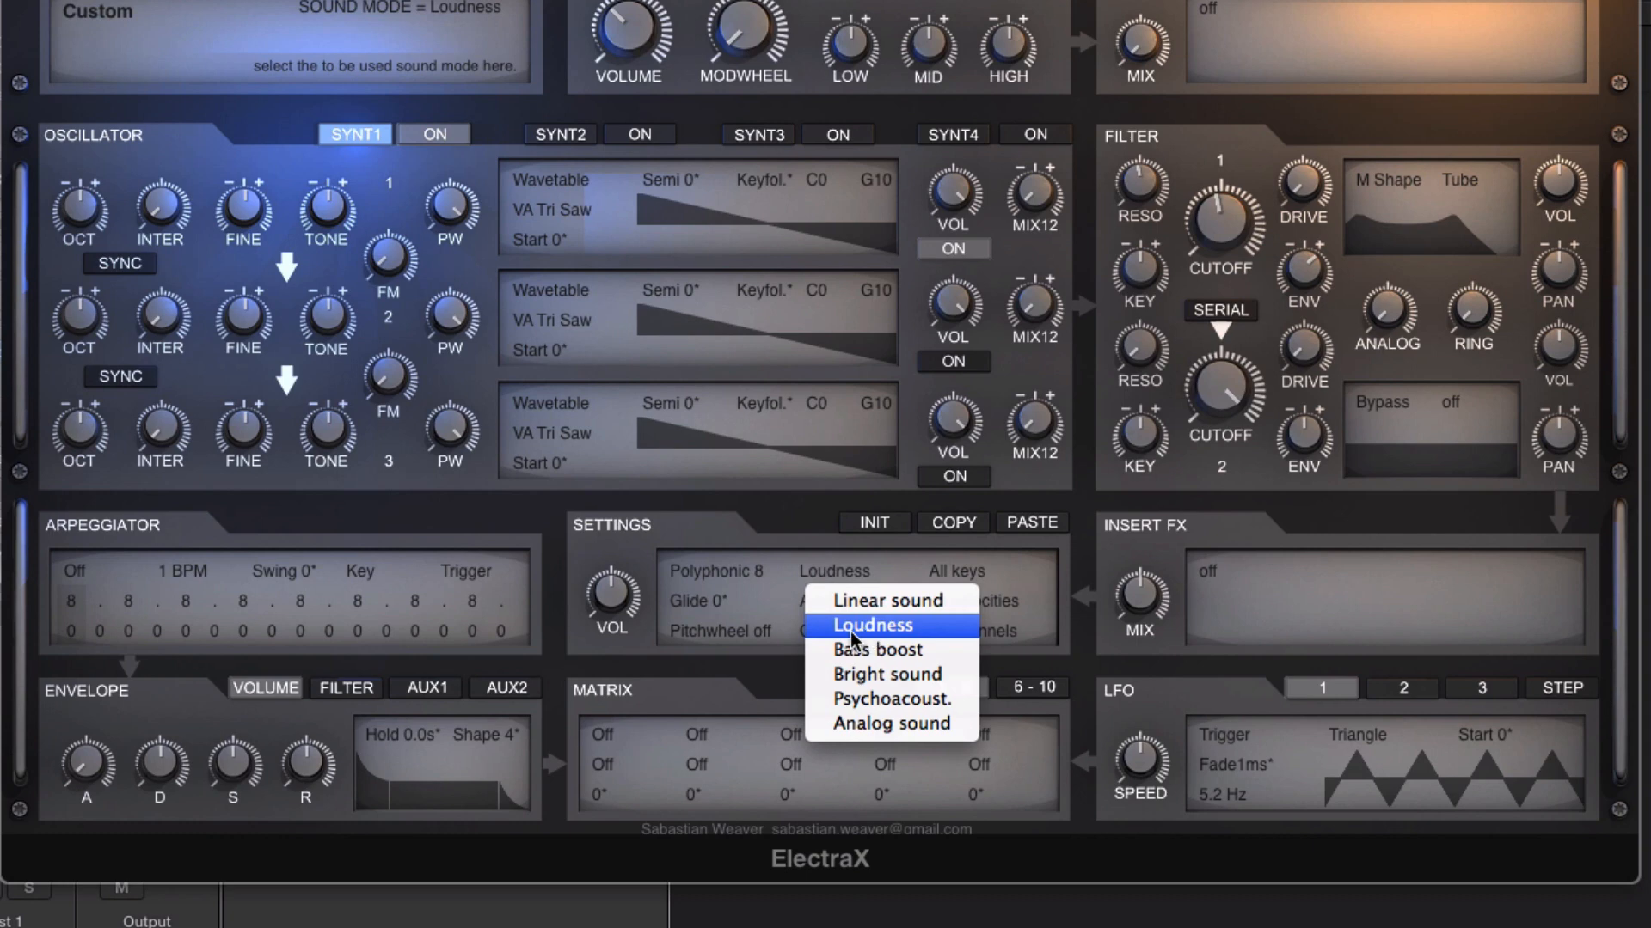
{"action": "left_click", "coordinate": [925, 652]}
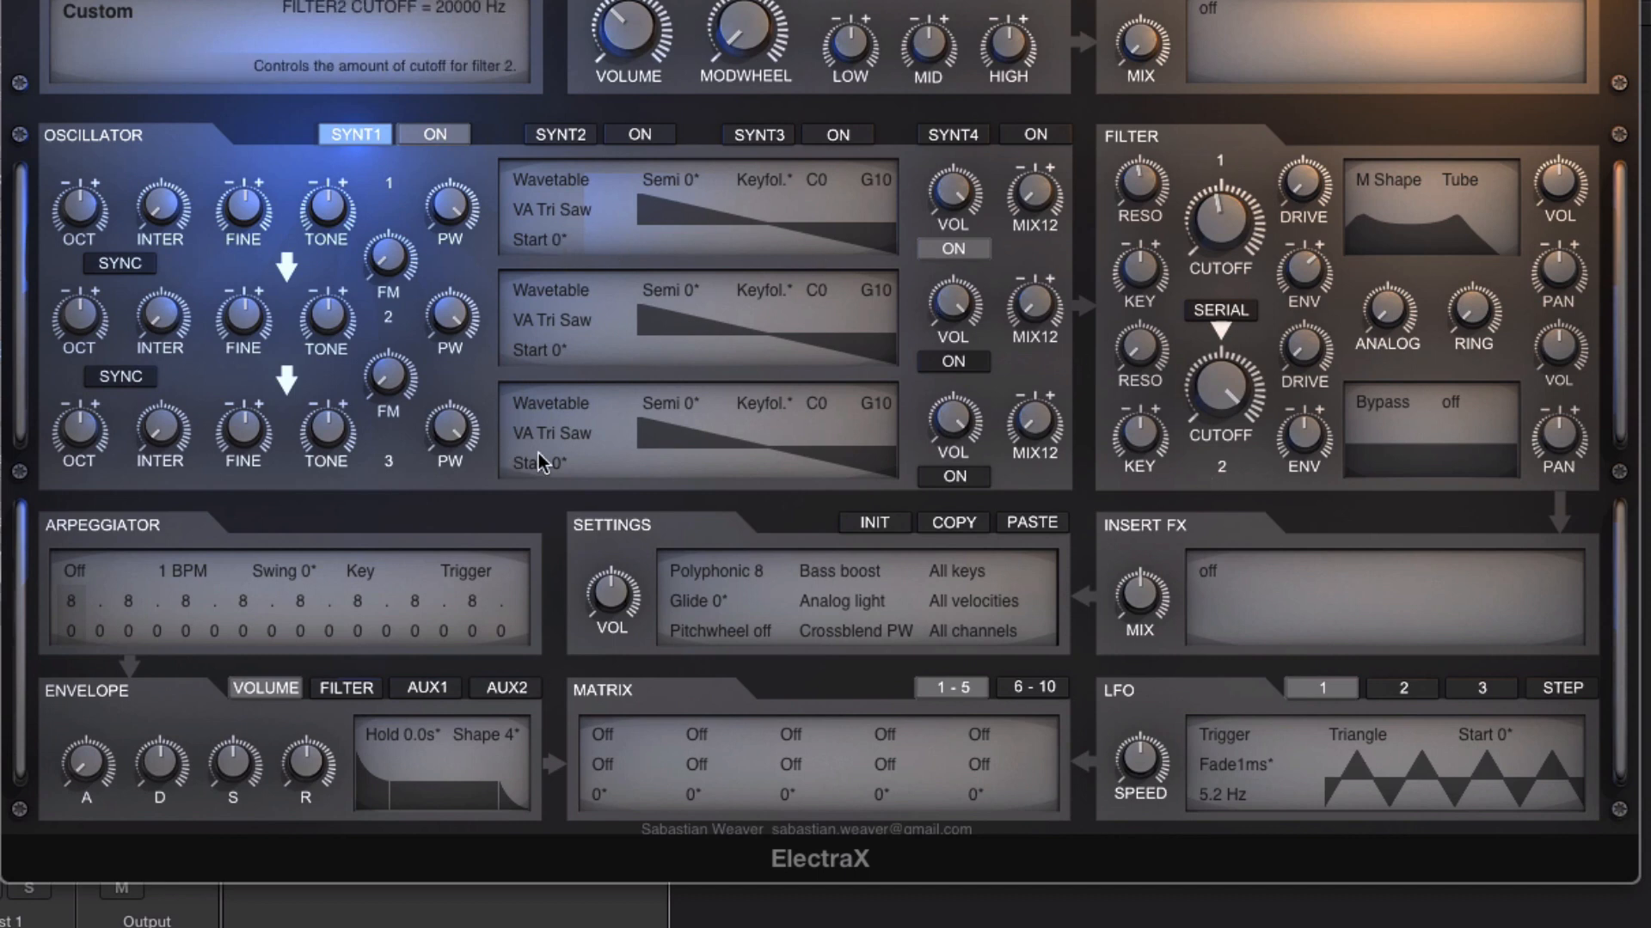
- Set oscillator 1's waveform to the WT Waves2 wavetable and sweep its pulse width to move through the wavetable
{"action": "left_click", "coordinate": [543, 175]}
{"action": "left_click", "coordinate": [546, 202]}
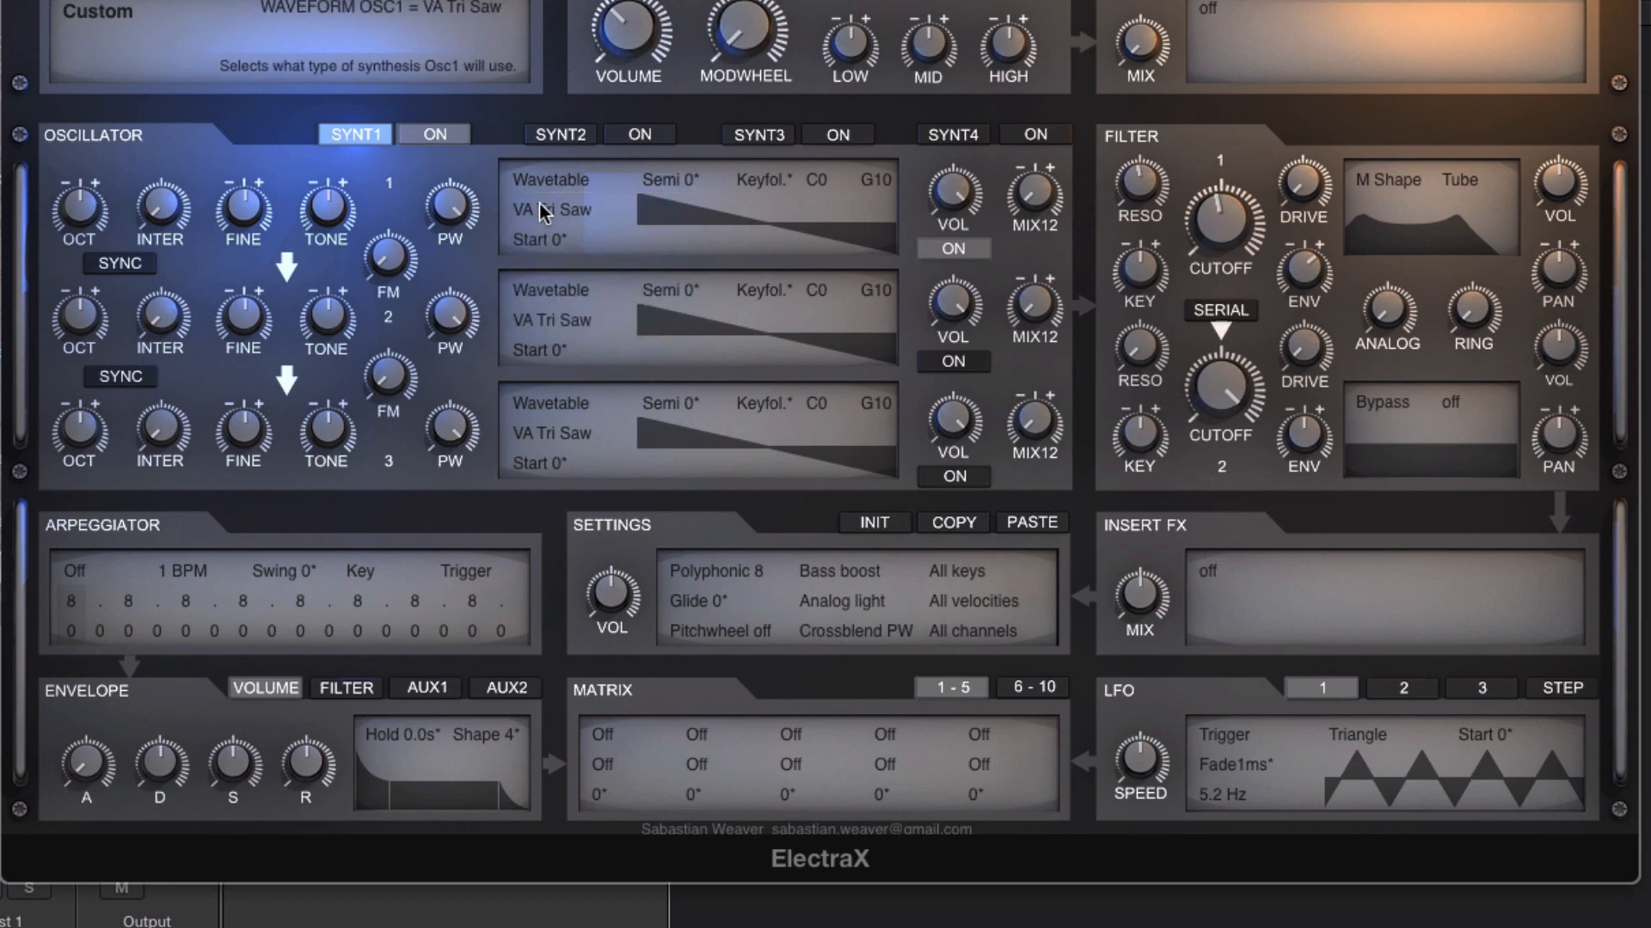
{"action": "left_click", "coordinate": [525, 214]}
{"action": "mouse_move", "coordinate": [629, 919]}
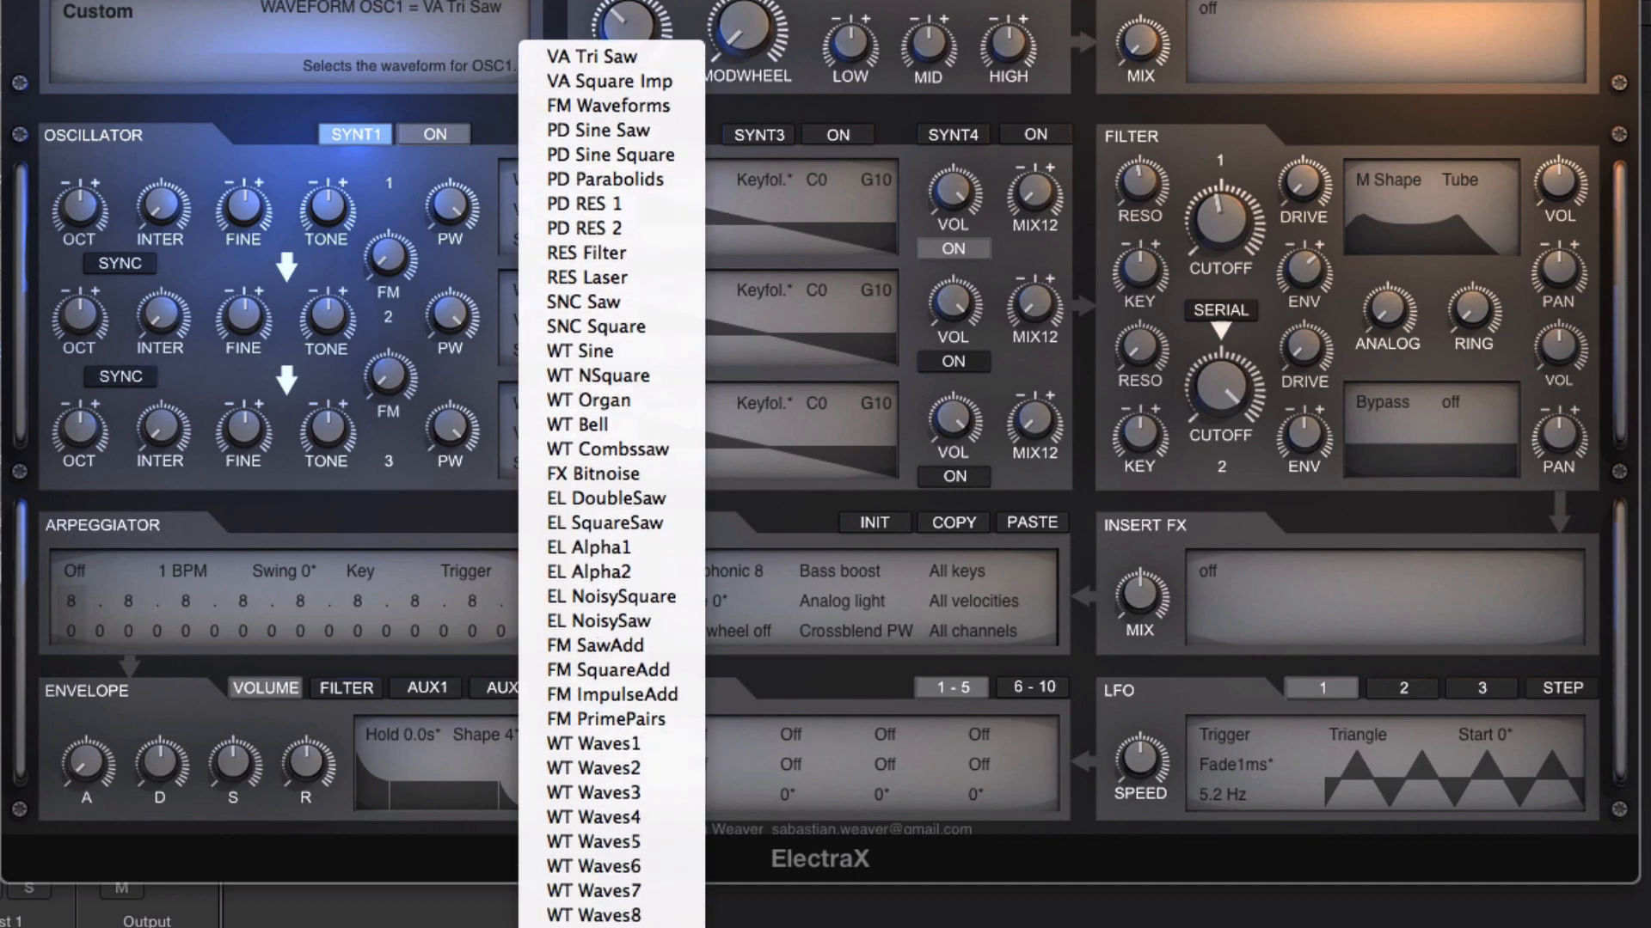
{"action": "left_click", "coordinate": [604, 778]}
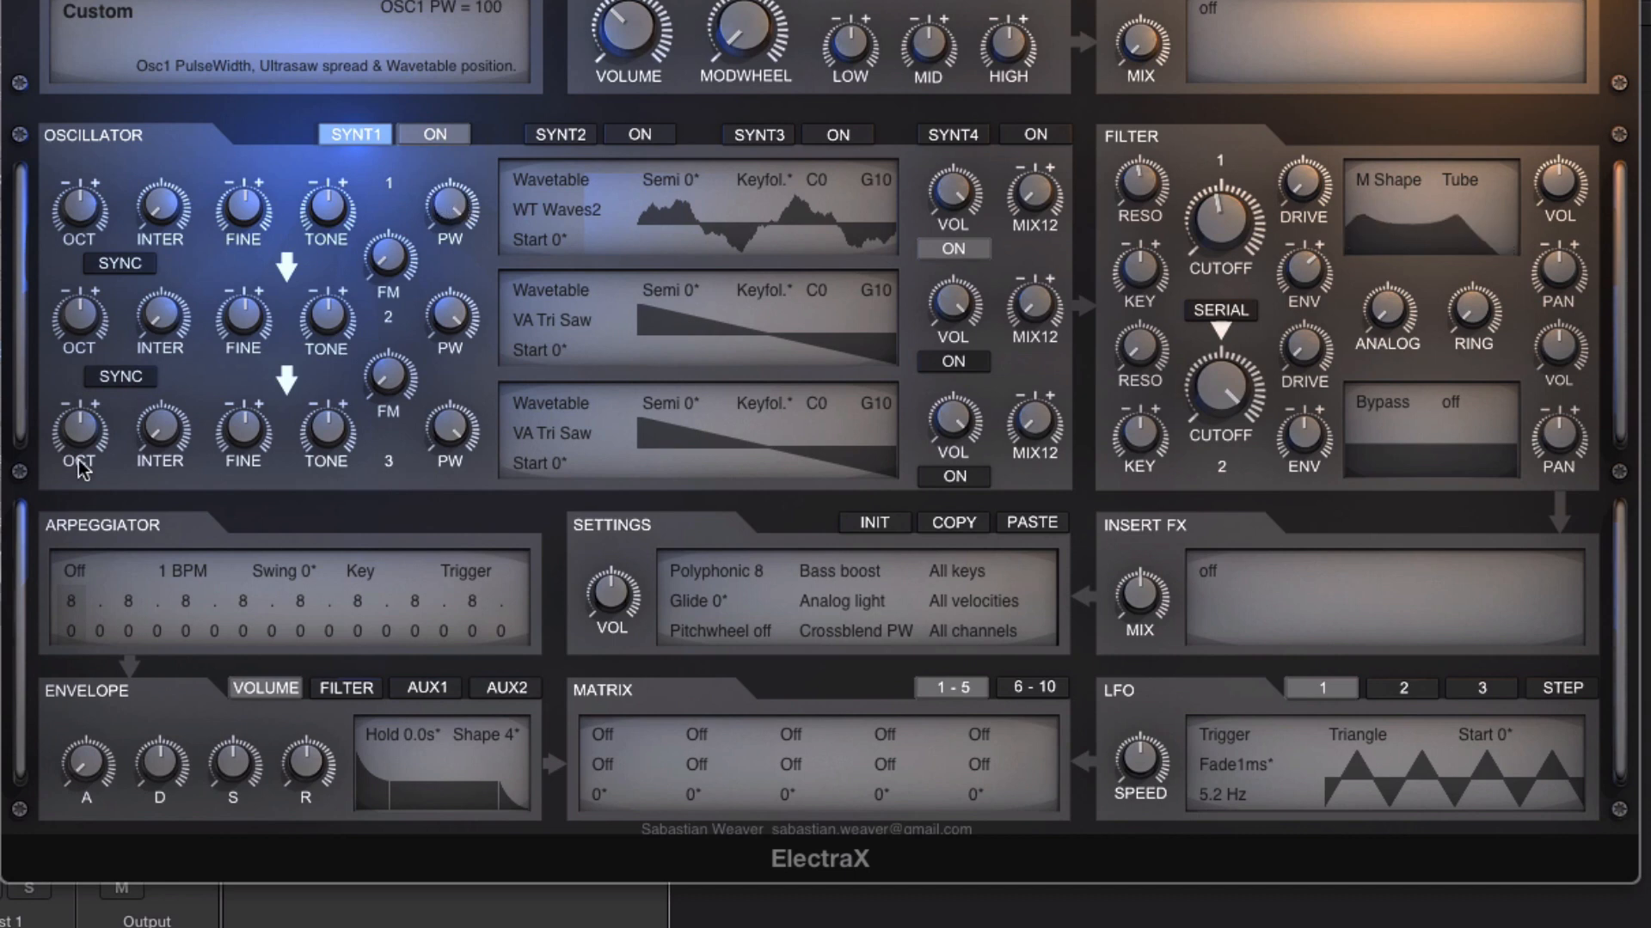
{"action": "left_click_drag", "start_coordinate": [460, 188], "coordinate": [430, 137]}
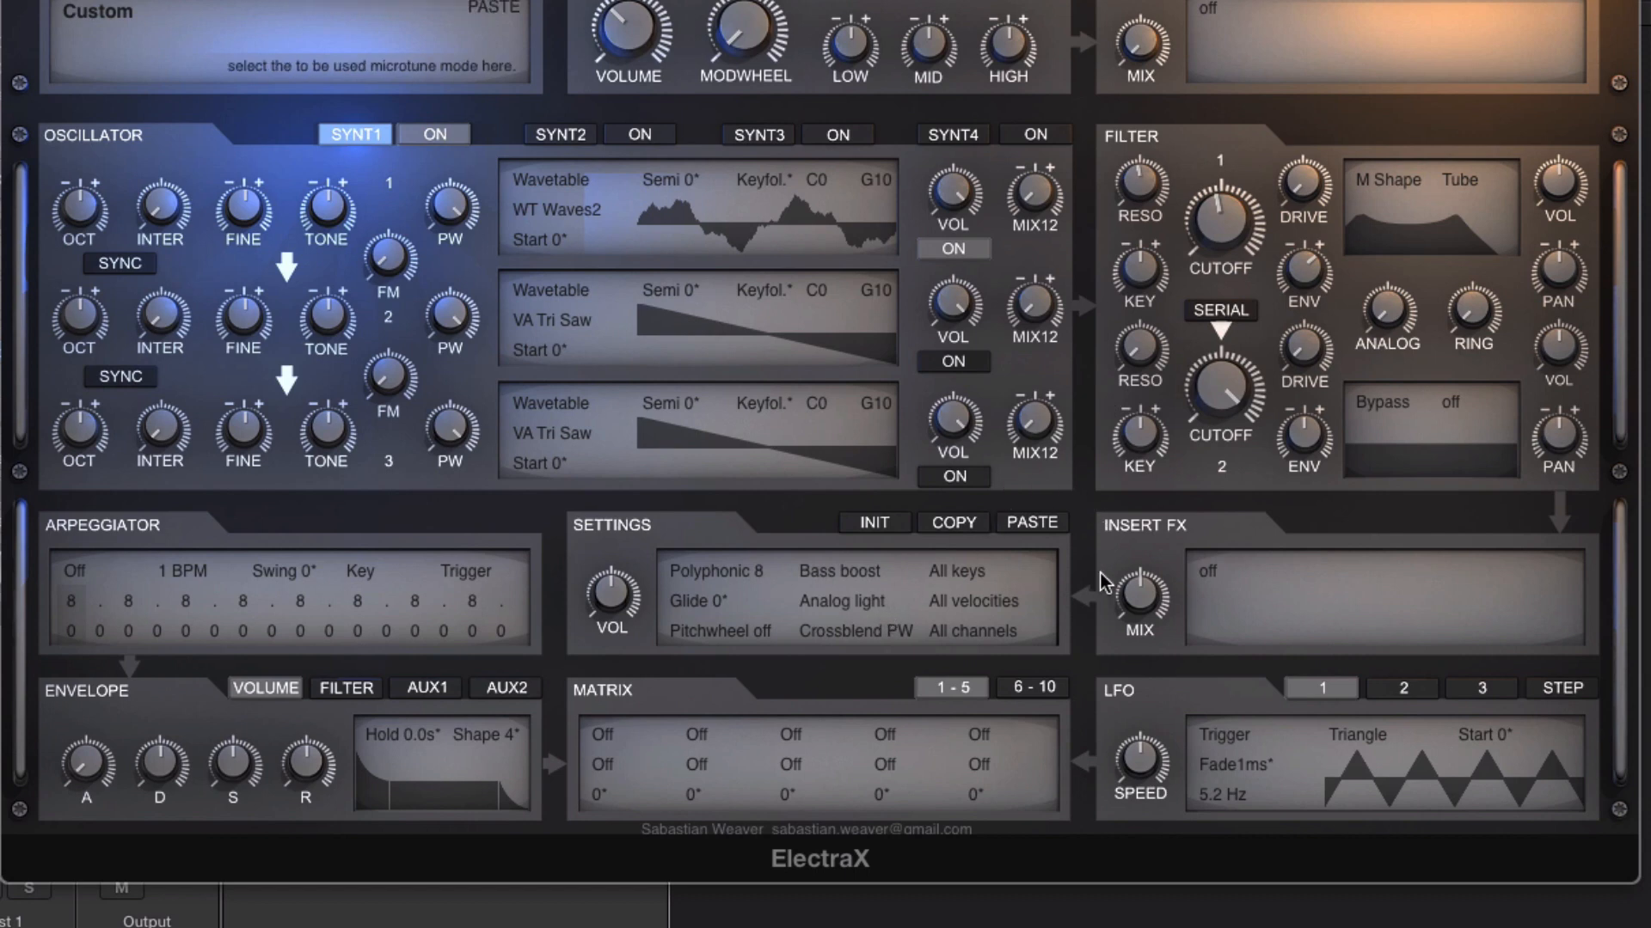
- Set filter 1 to the Phys String type
{"action": "left_click", "coordinate": [1392, 182]}
{"action": "mouse_move", "coordinate": [1434, 923]}
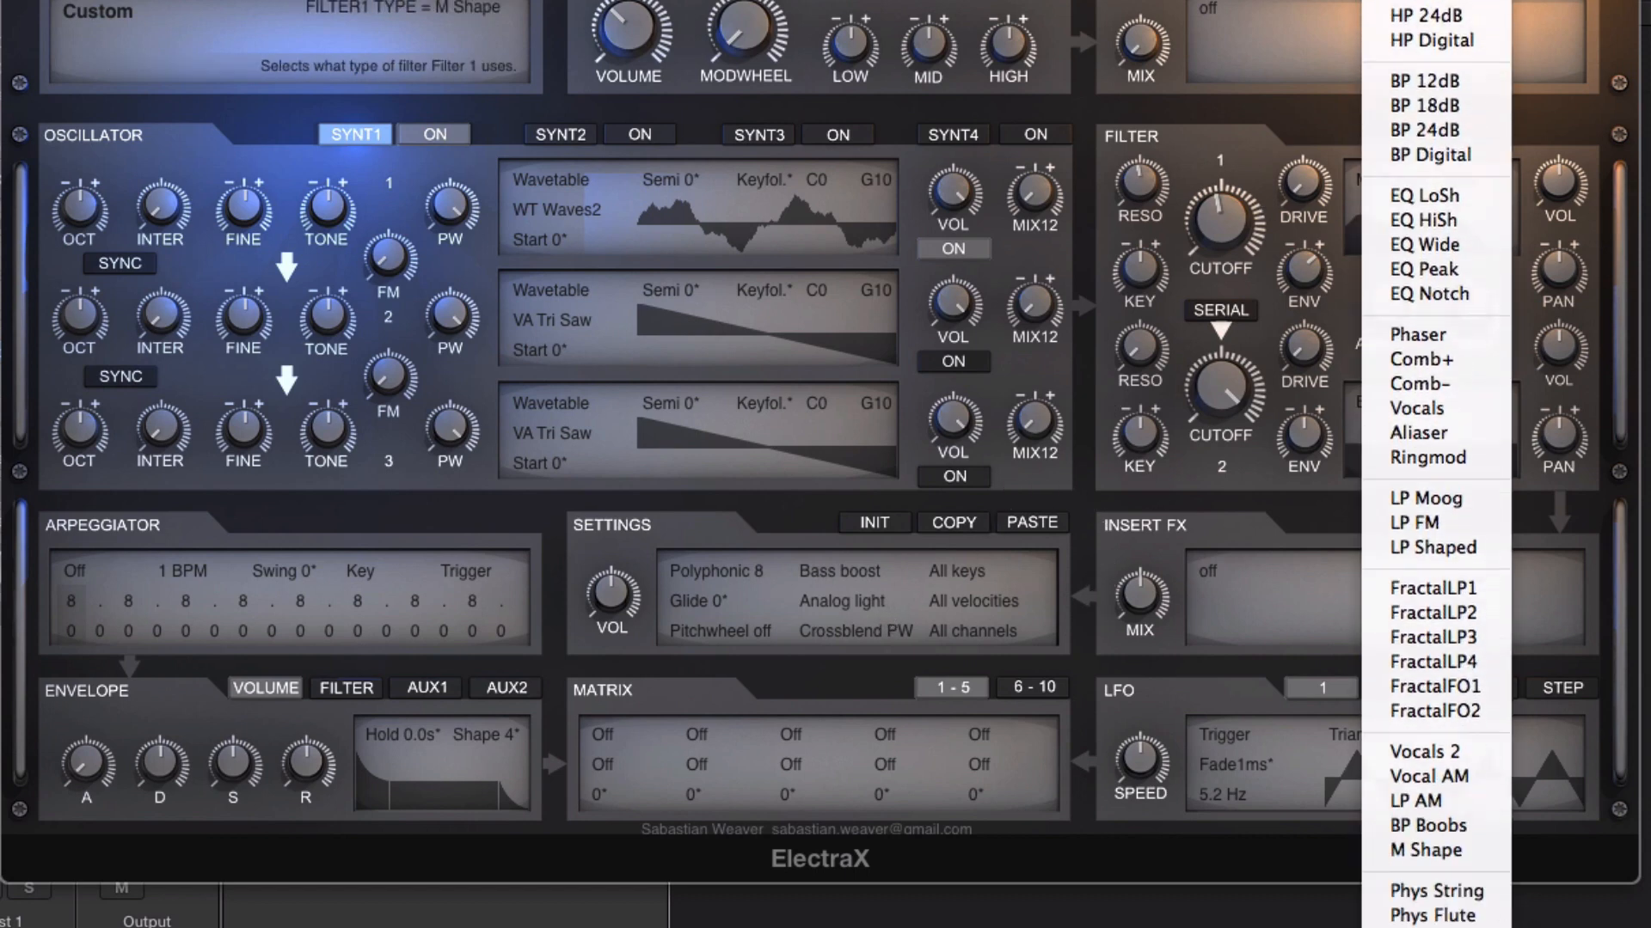
{"action": "left_click", "coordinate": [1462, 892]}
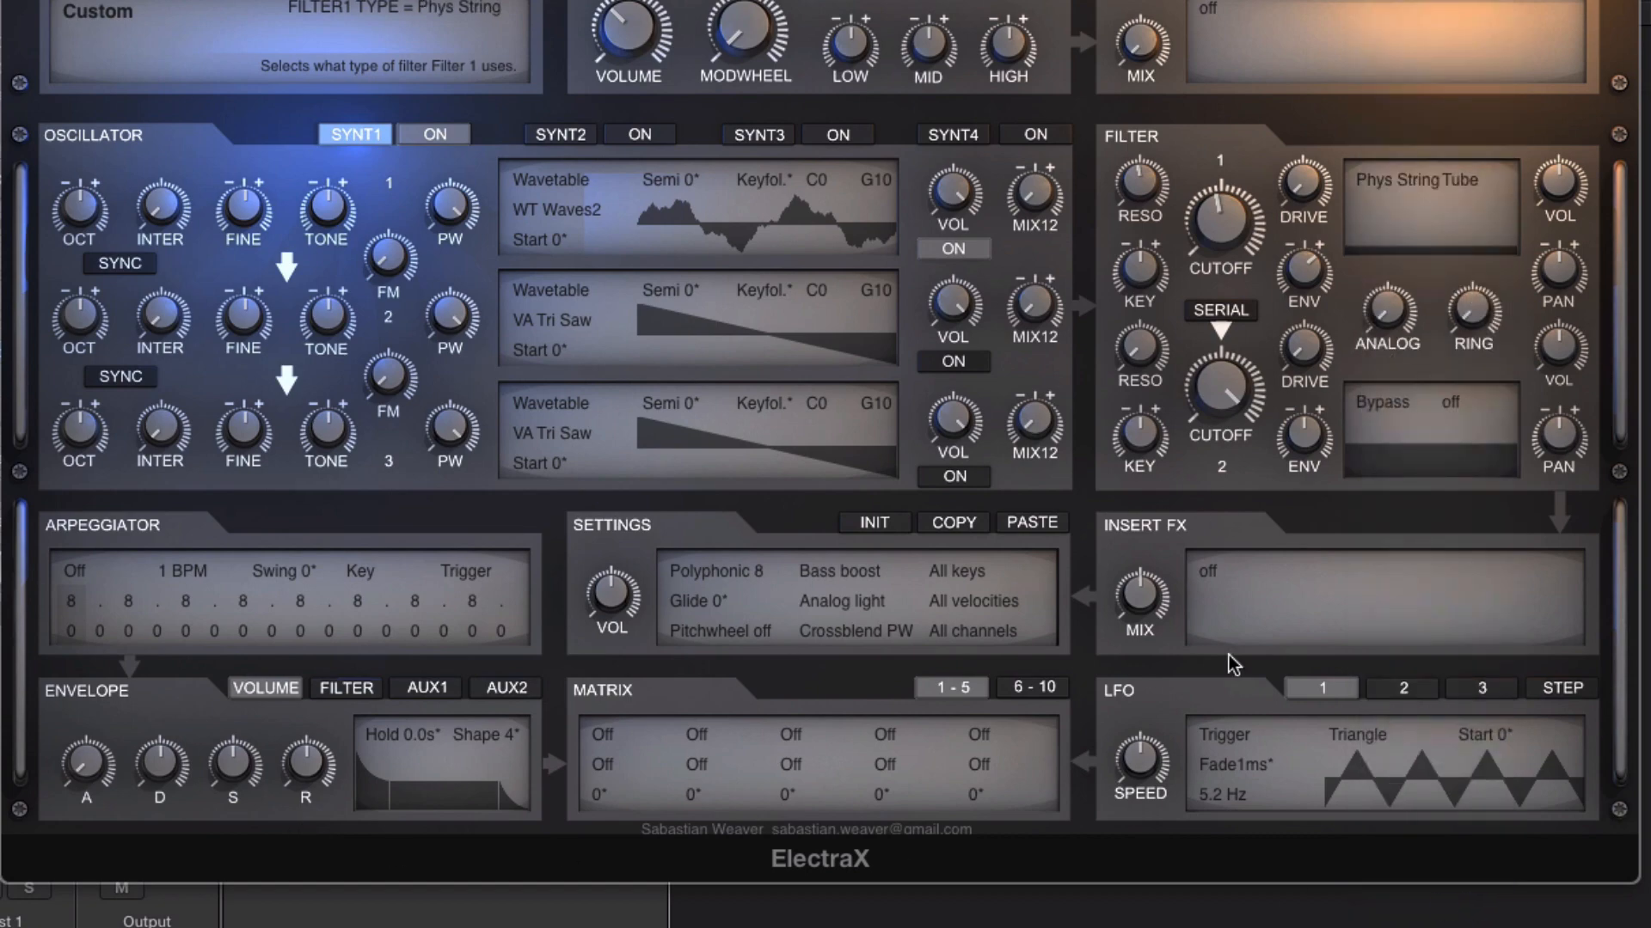
- Create a new PhysicalGuitar patch and set its master effect to Reverb Big
{"action": "left_click", "coordinate": [875, 522]}
{"action": "mouse_move", "coordinate": [1005, 919]}
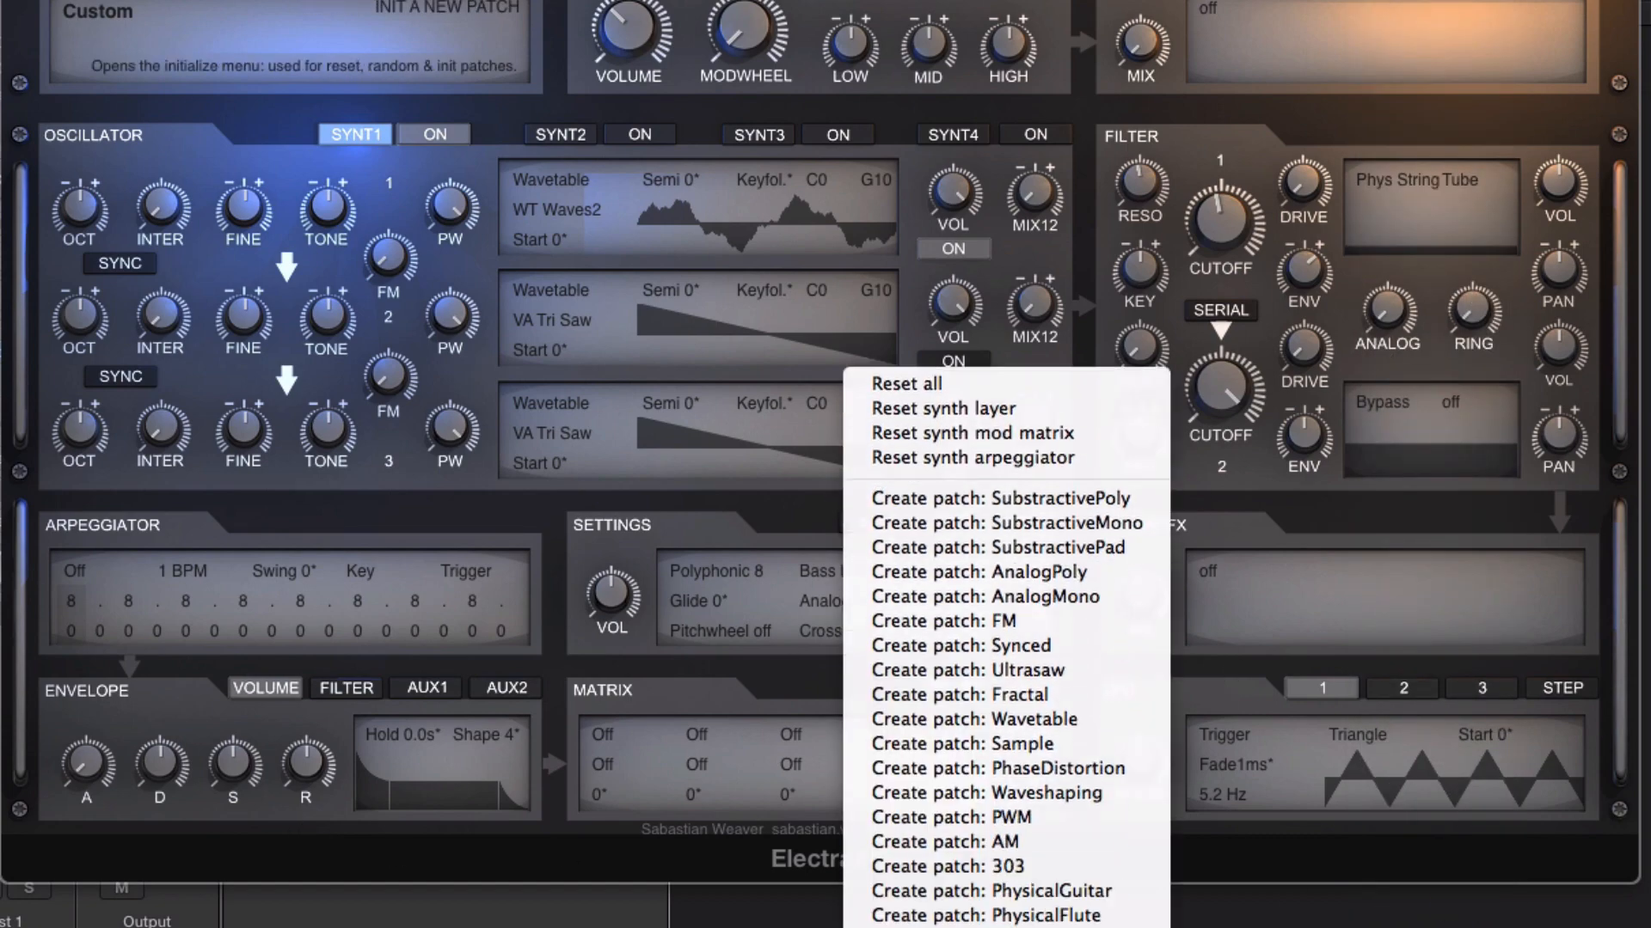
{"action": "left_click", "coordinate": [973, 891]}
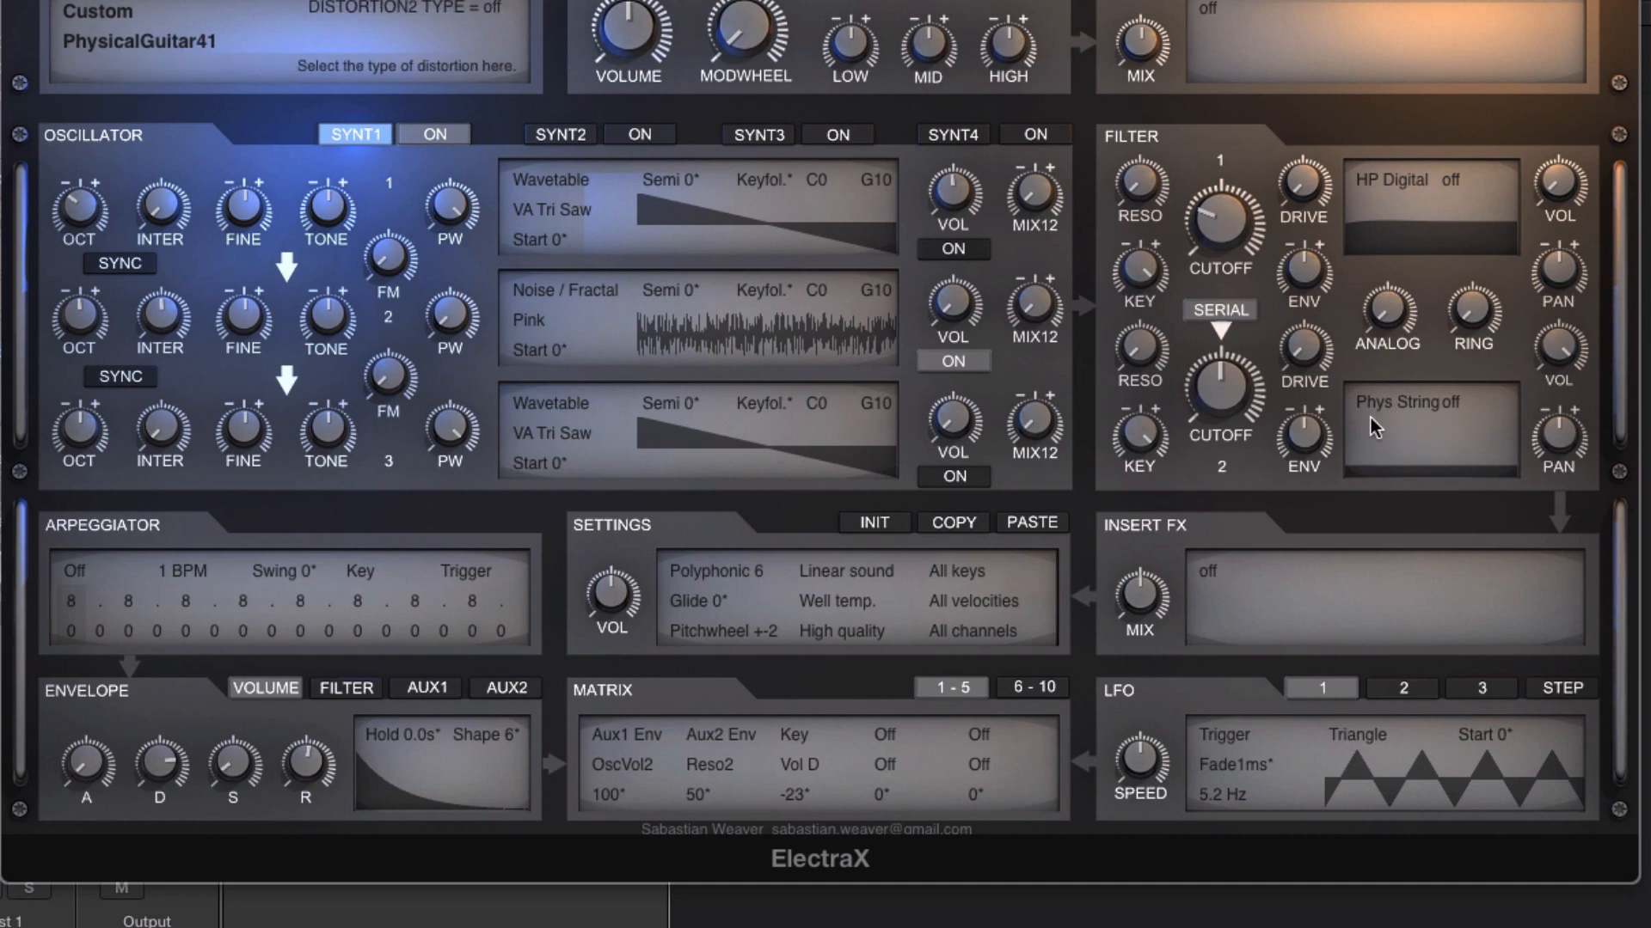
{"action": "left_click", "coordinate": [1213, 10]}
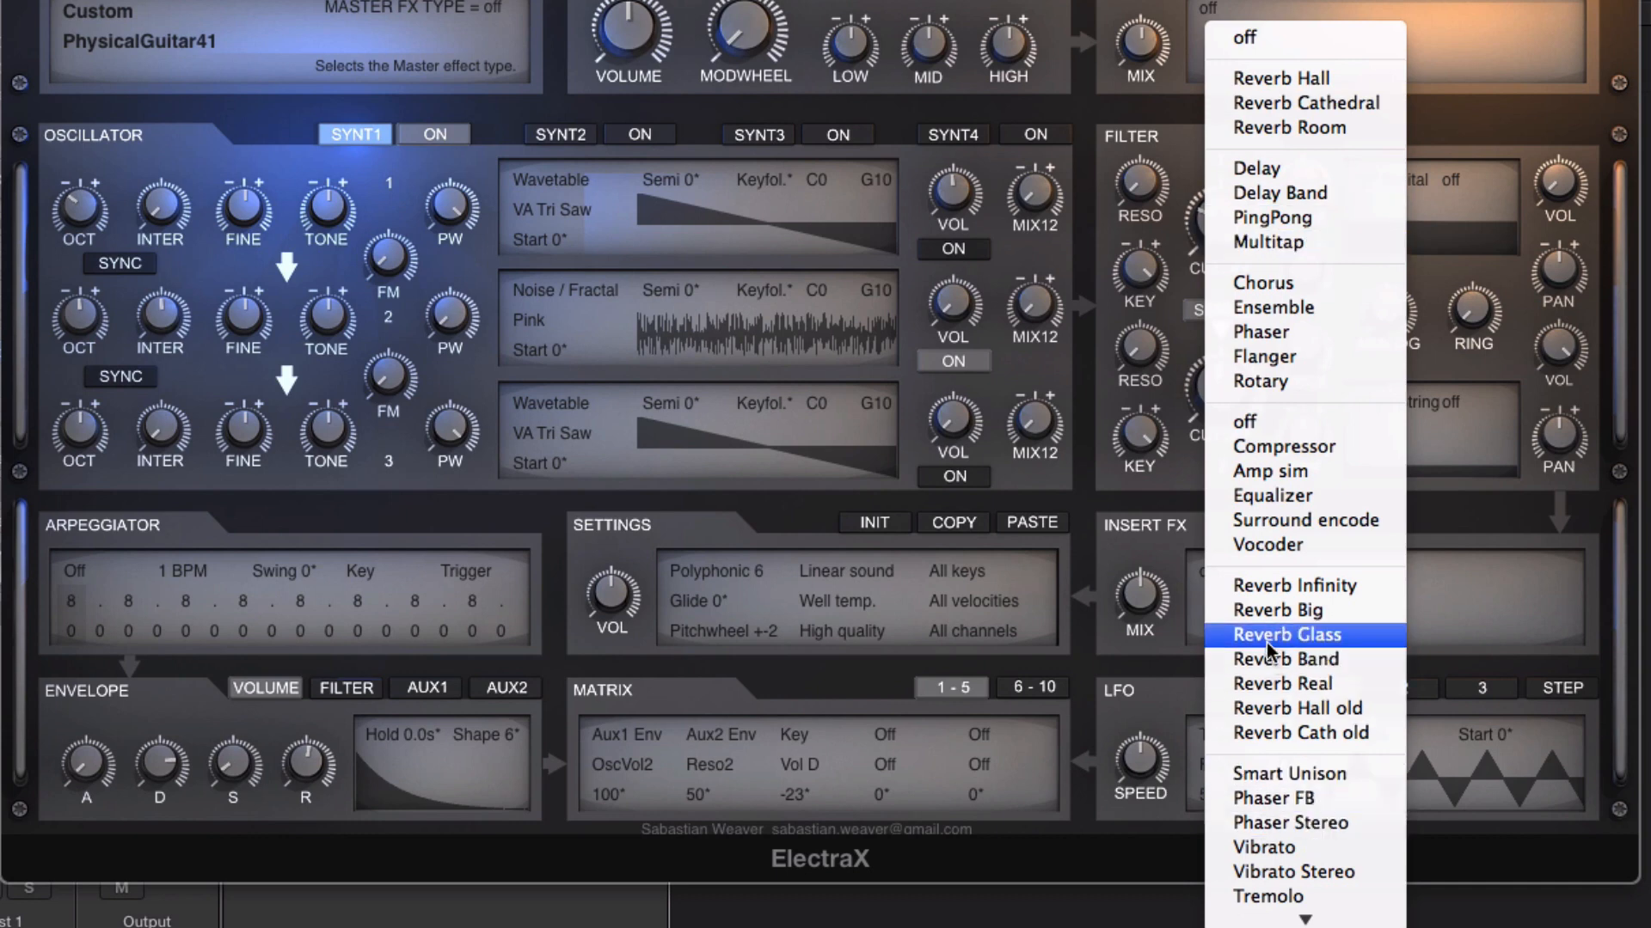
{"action": "left_click", "coordinate": [1261, 613]}
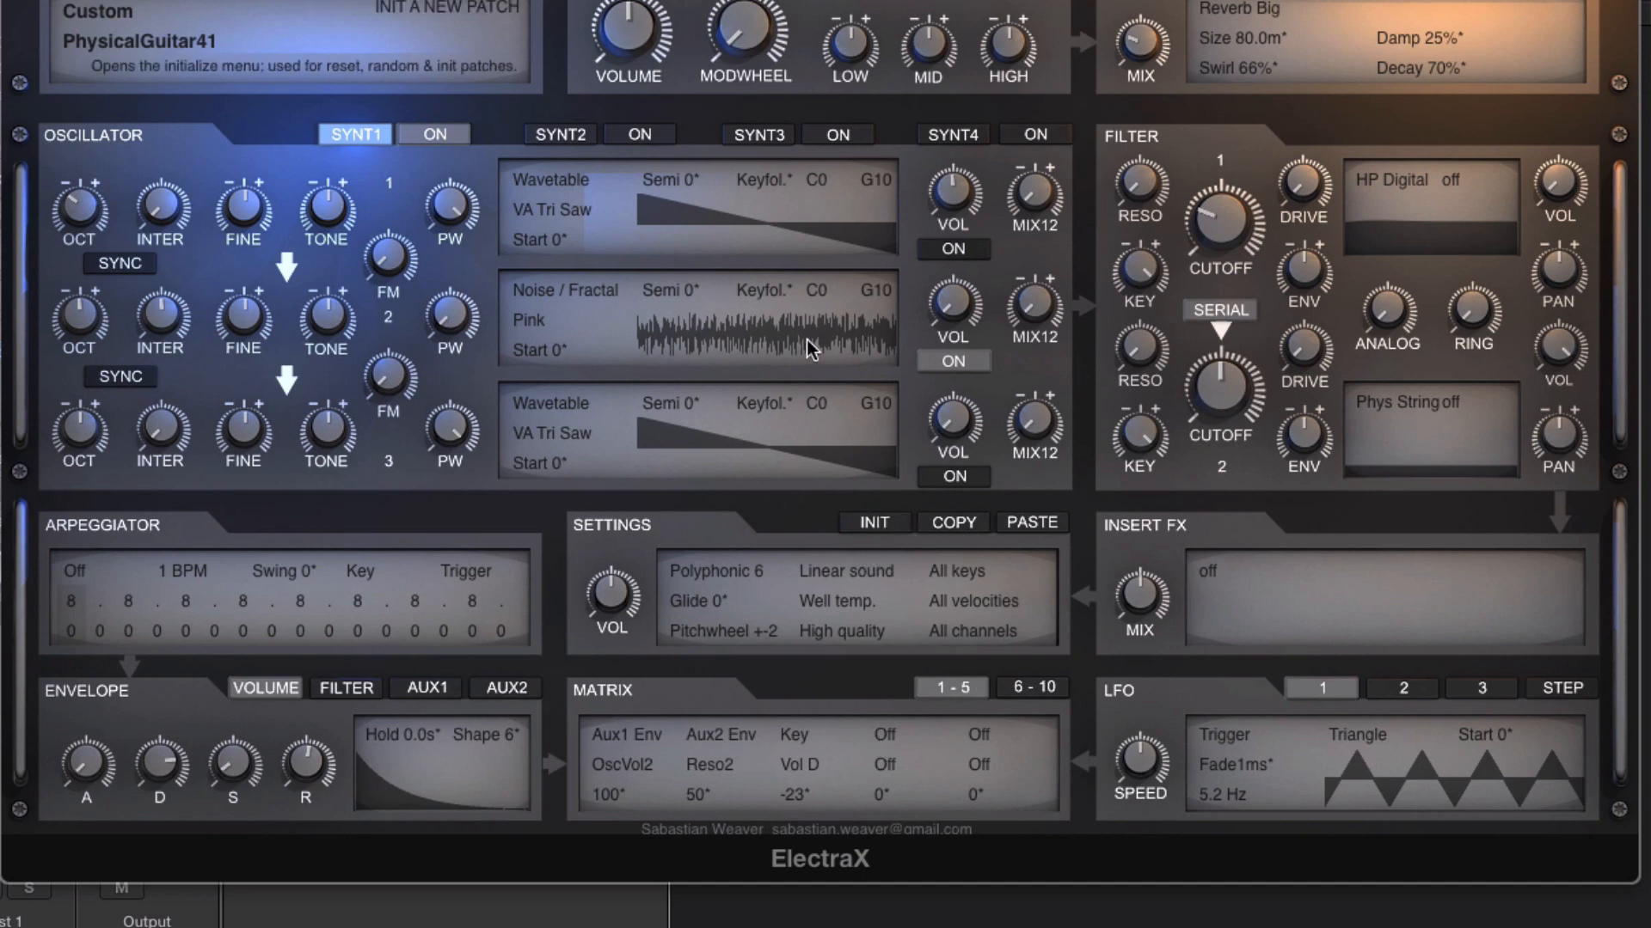
- Create a new PhysicalFlute patch to try out, and reset the entire synth
{"action": "left_click", "coordinate": [877, 521]}
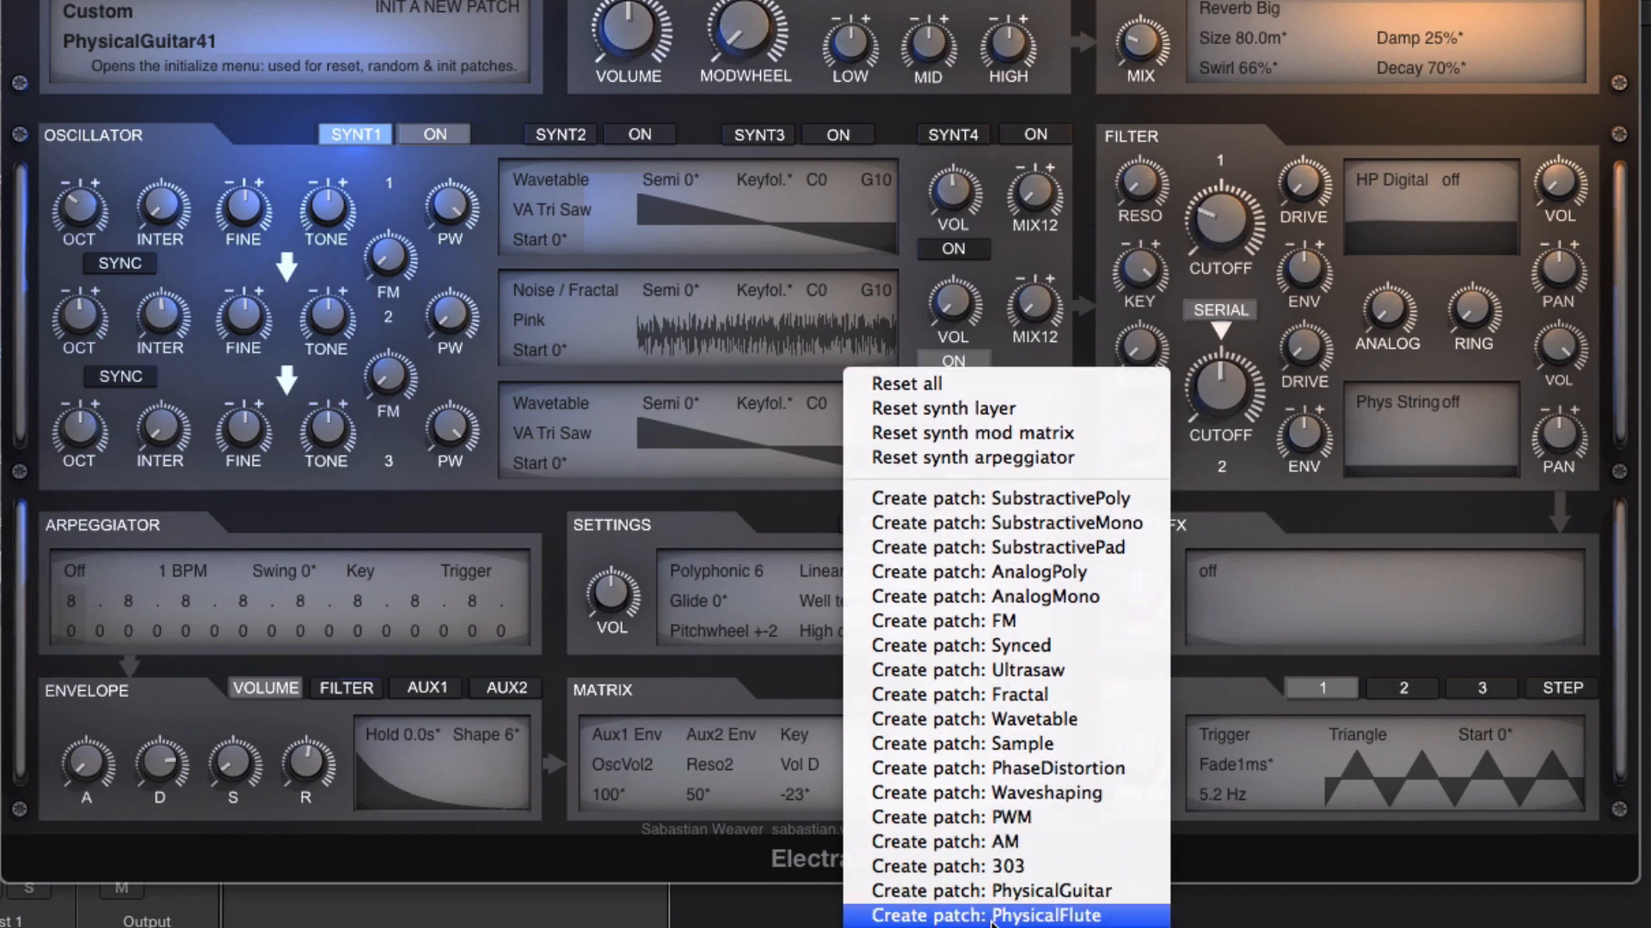
{"action": "left_click", "coordinate": [994, 917]}
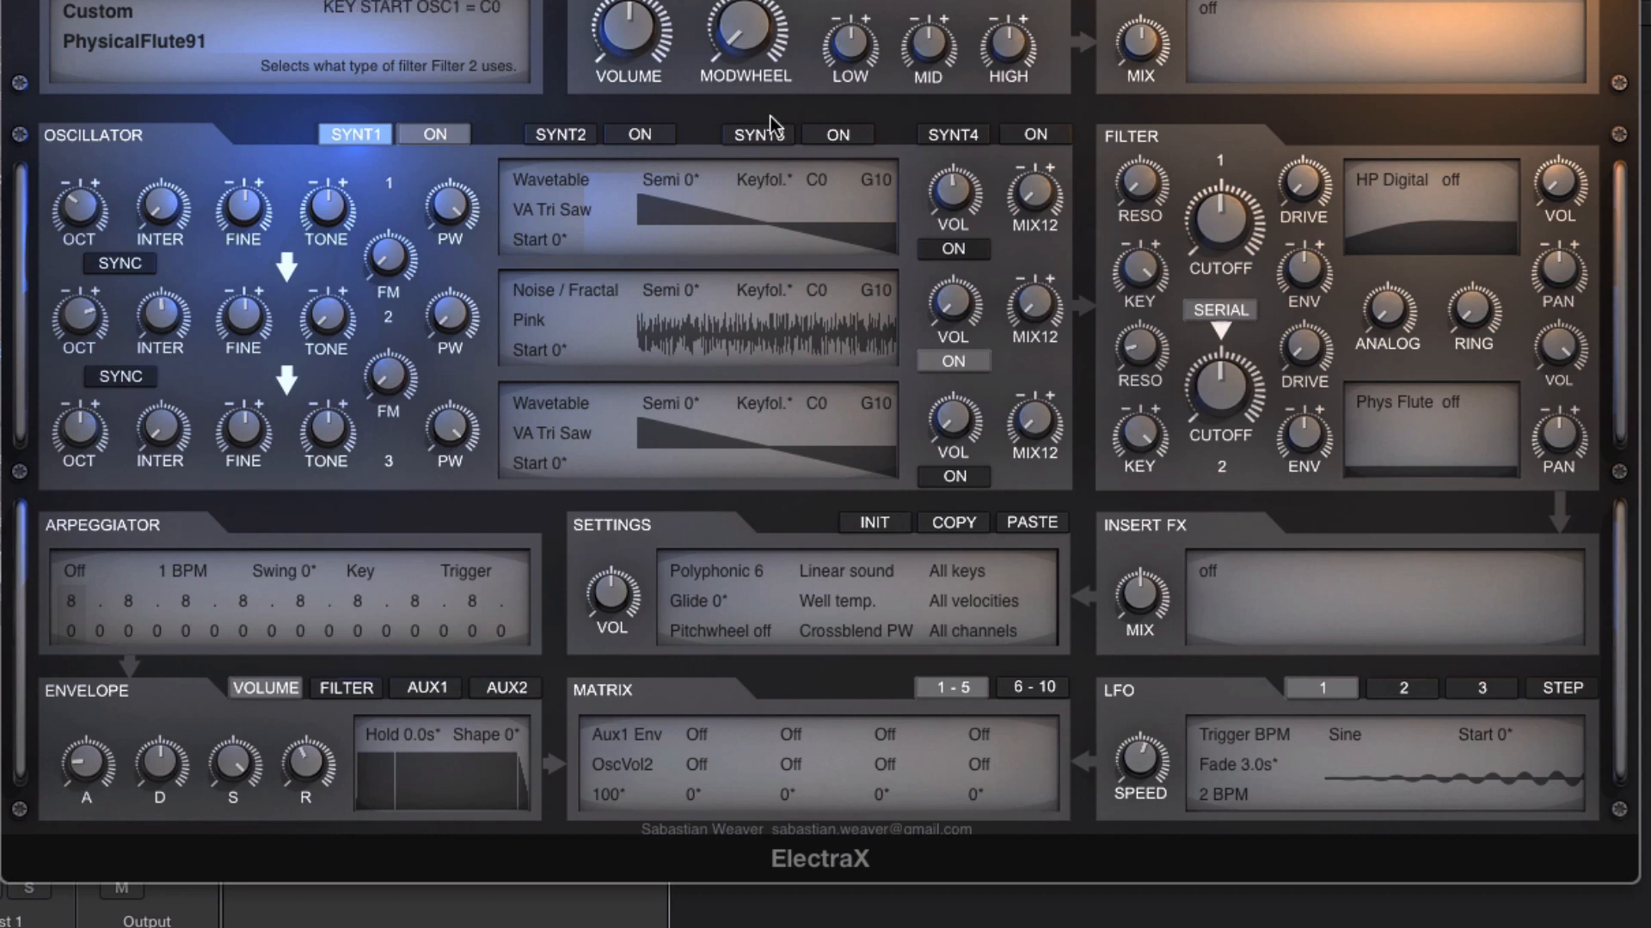
{"action": "left_click", "coordinate": [875, 523]}
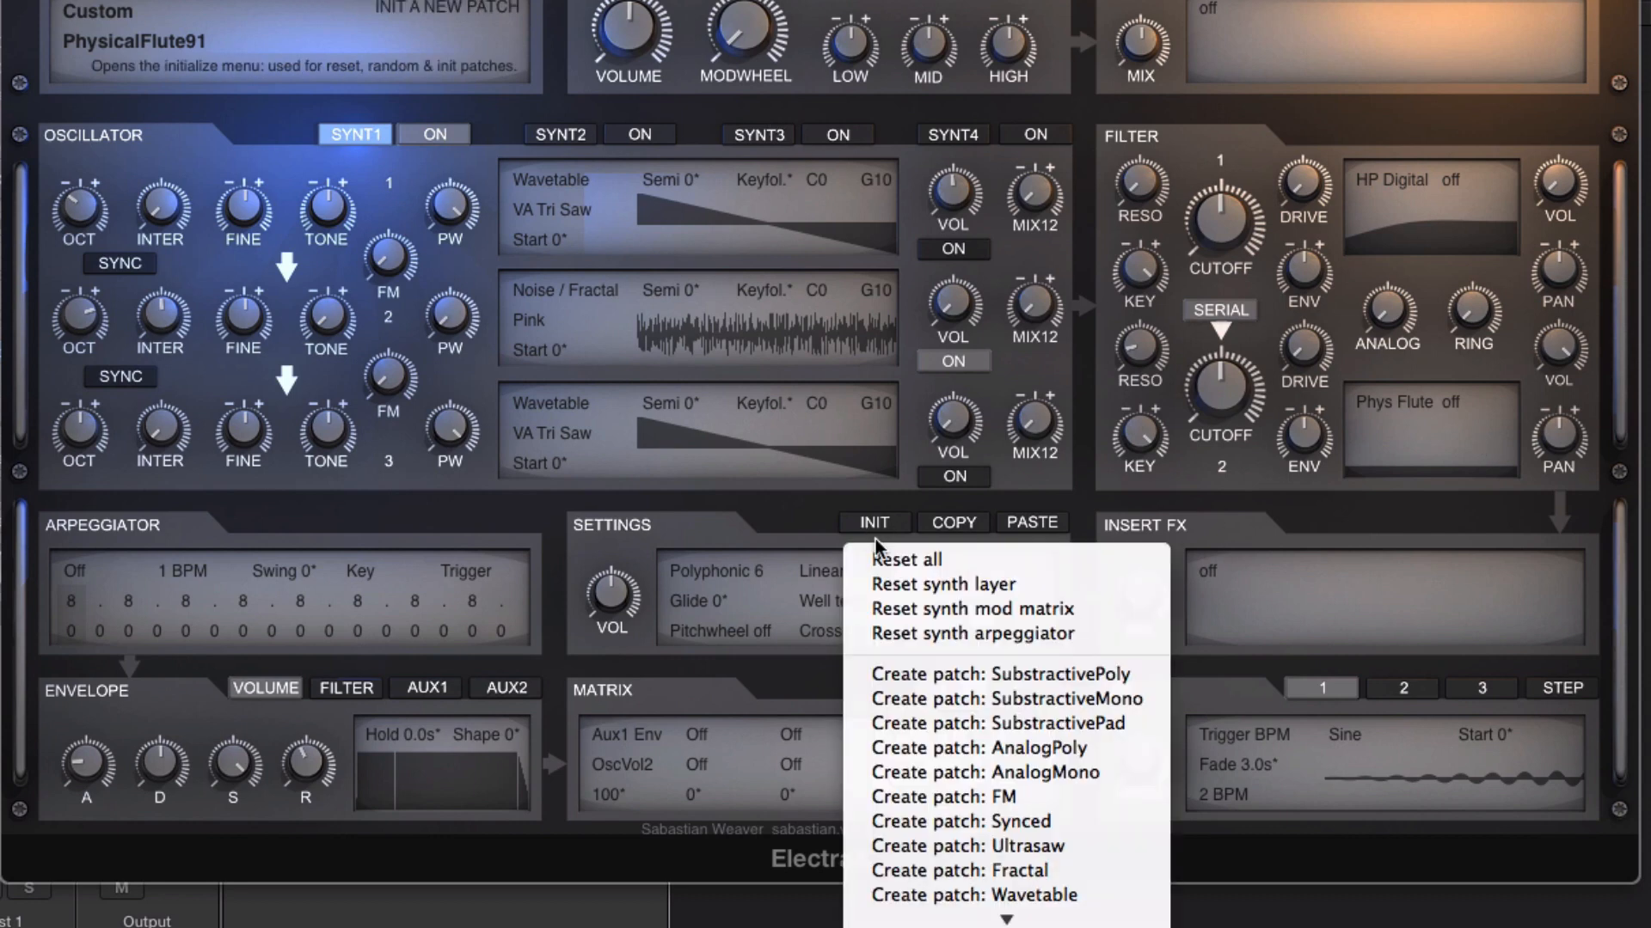
{"action": "left_click", "coordinate": [892, 562]}
- Open the preset browser and load the Lead presets 2ResoSlides, FMWaver BN and Superplucks XS one after another
{"action": "left_click", "coordinate": [337, 35]}
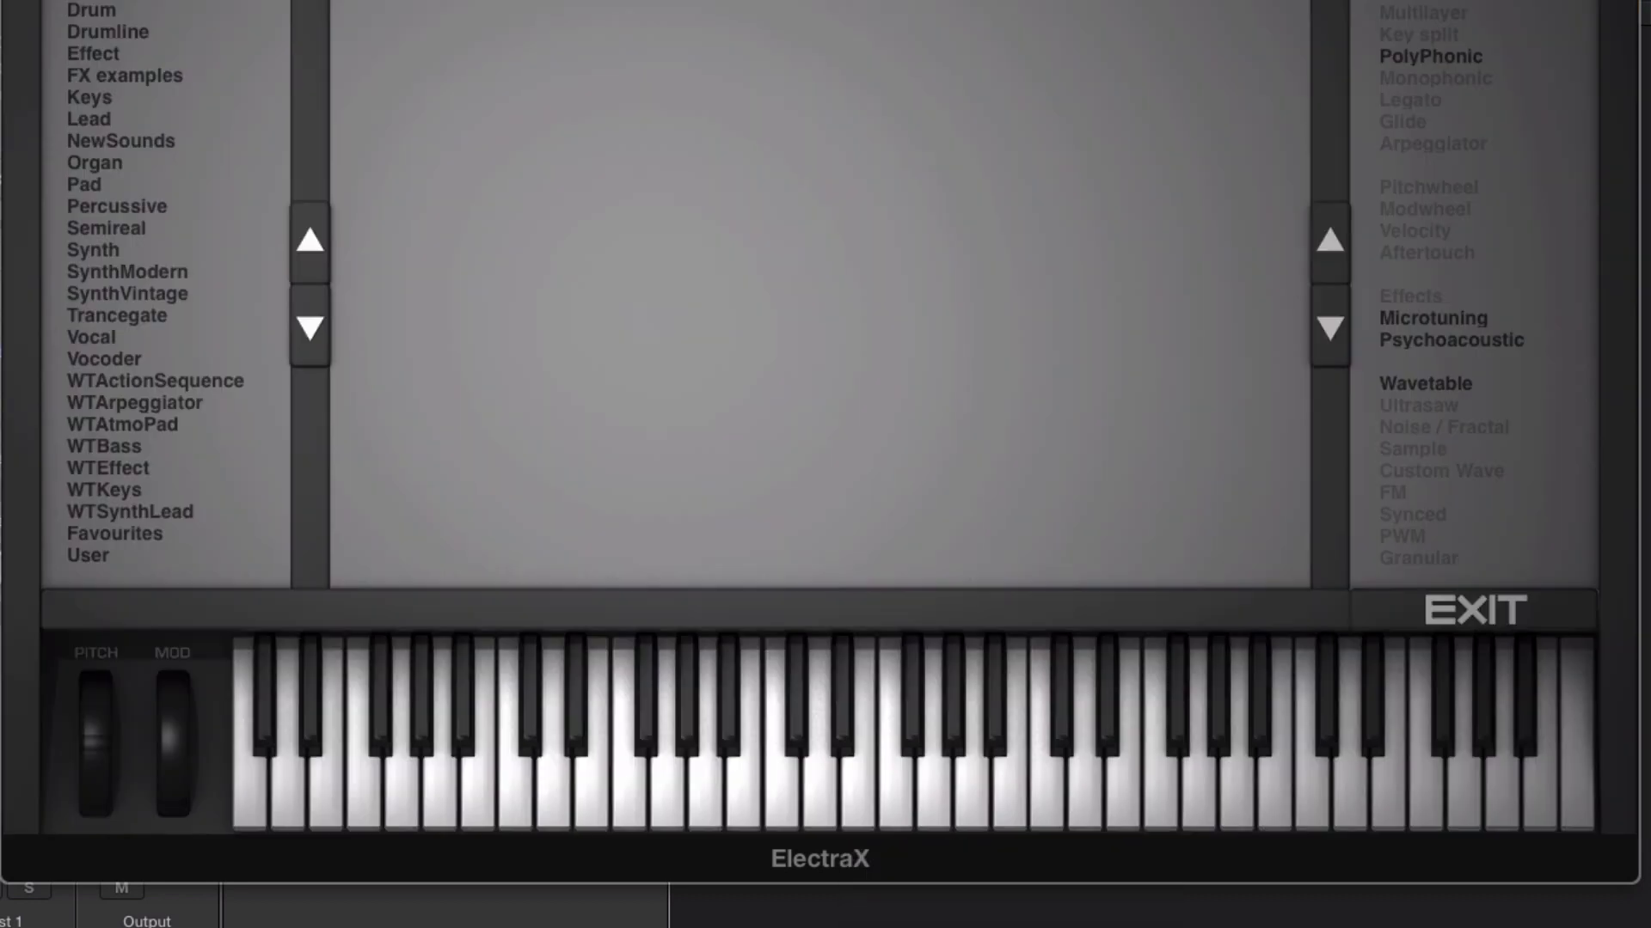
{"action": "left_click", "coordinate": [107, 118]}
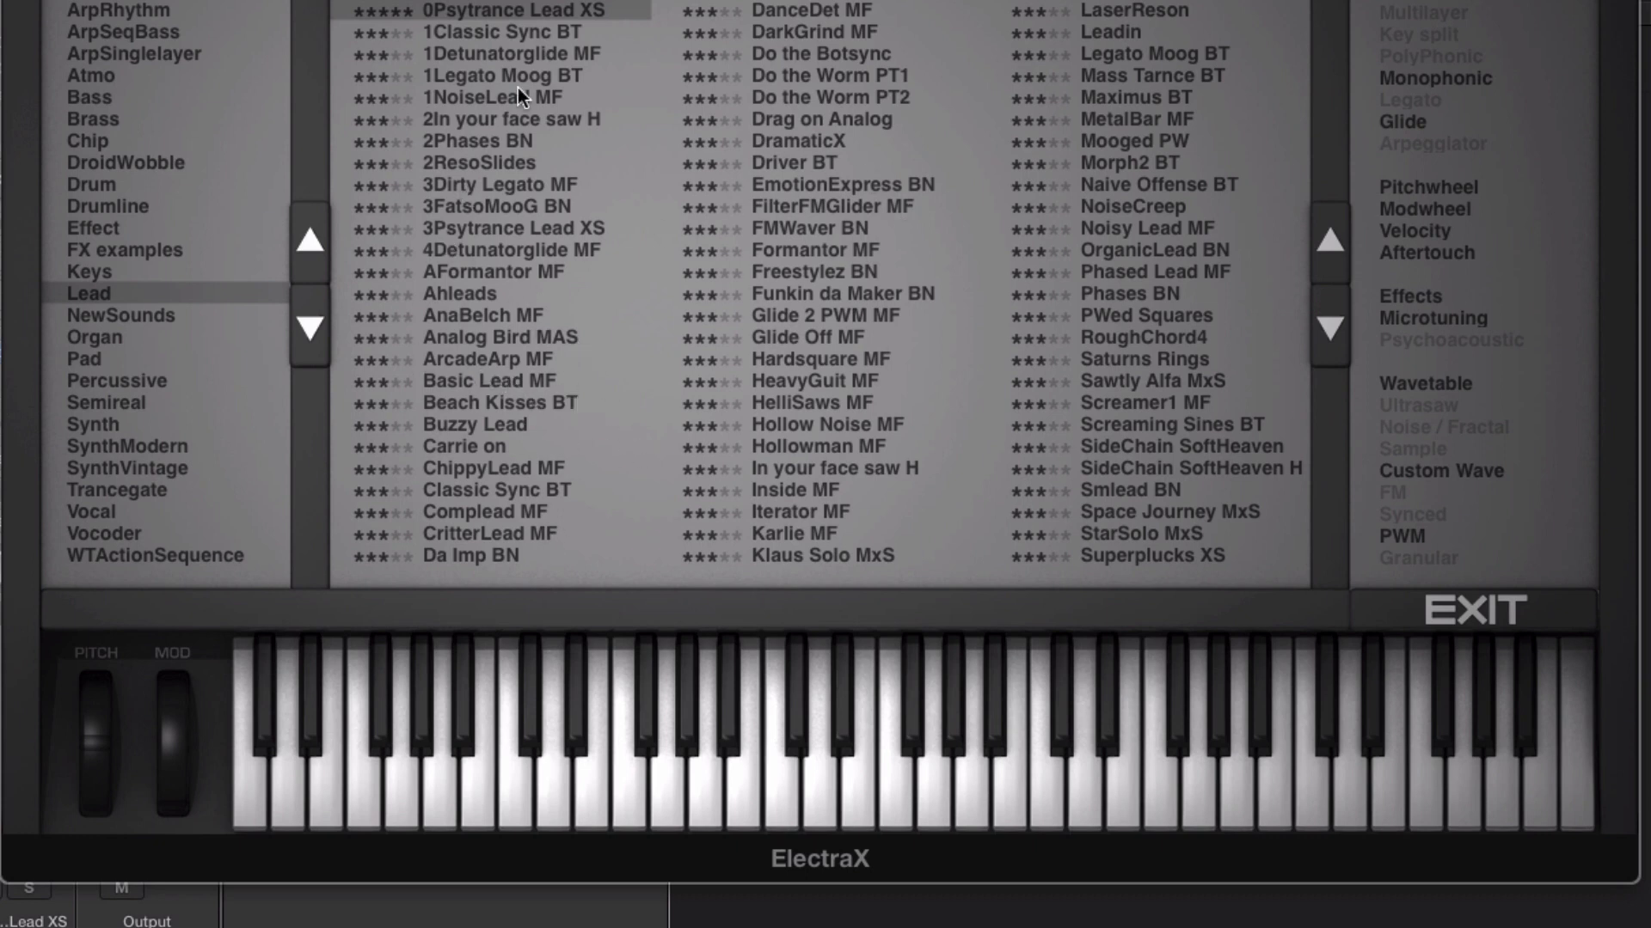
{"action": "left_click", "coordinate": [485, 164]}
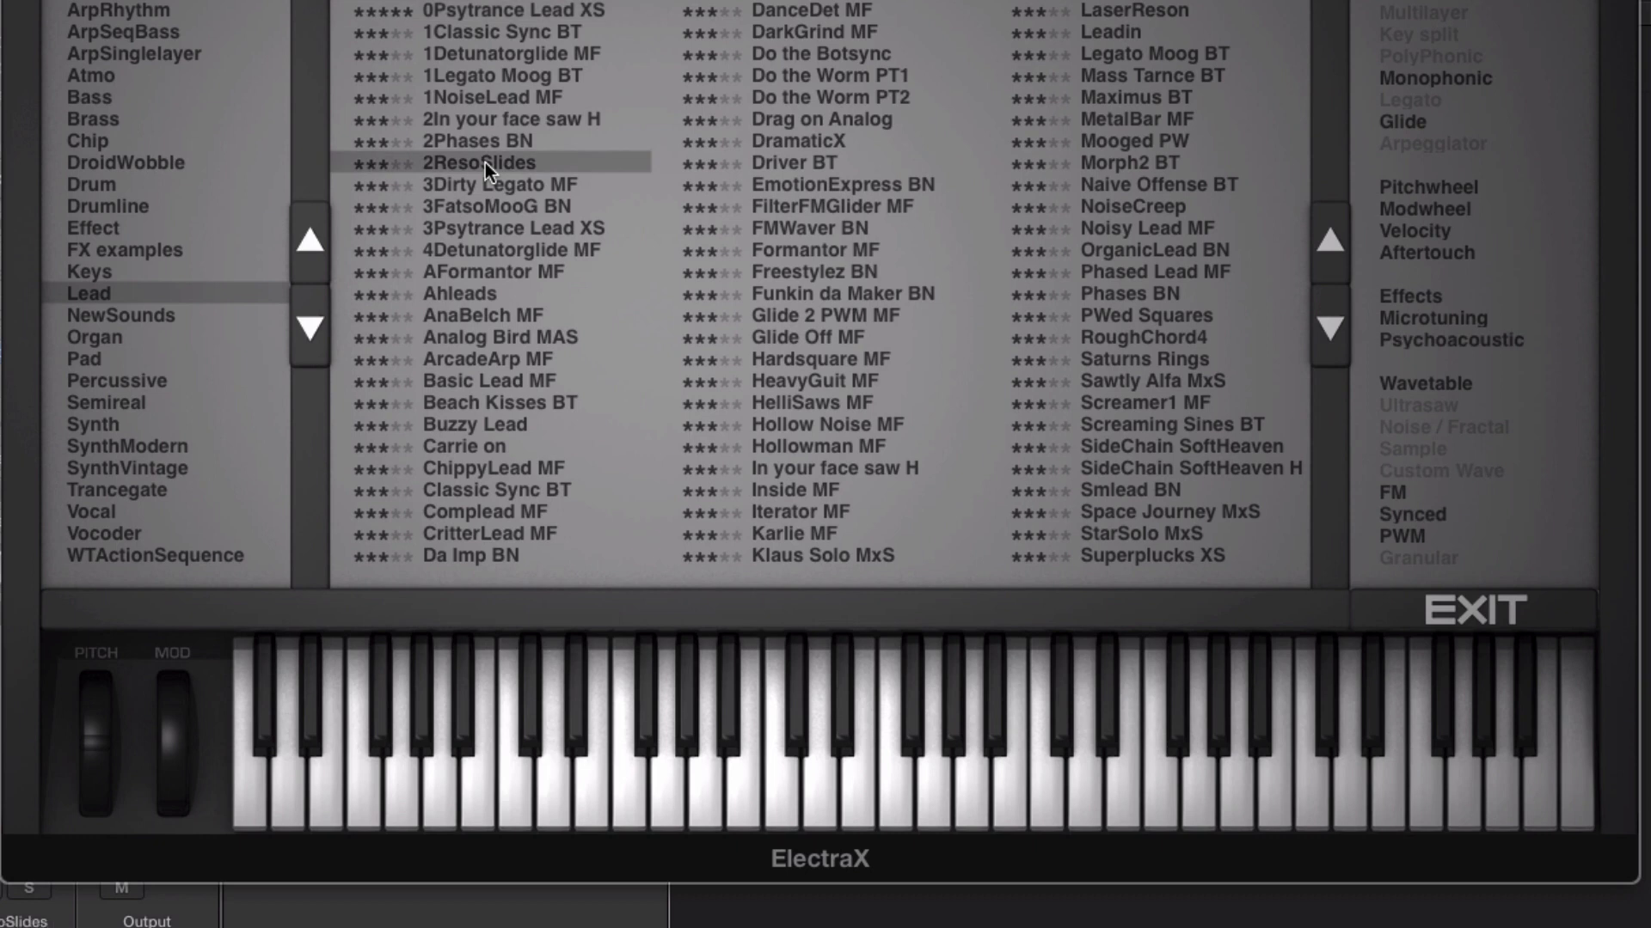
{"action": "left_click", "coordinate": [773, 230]}
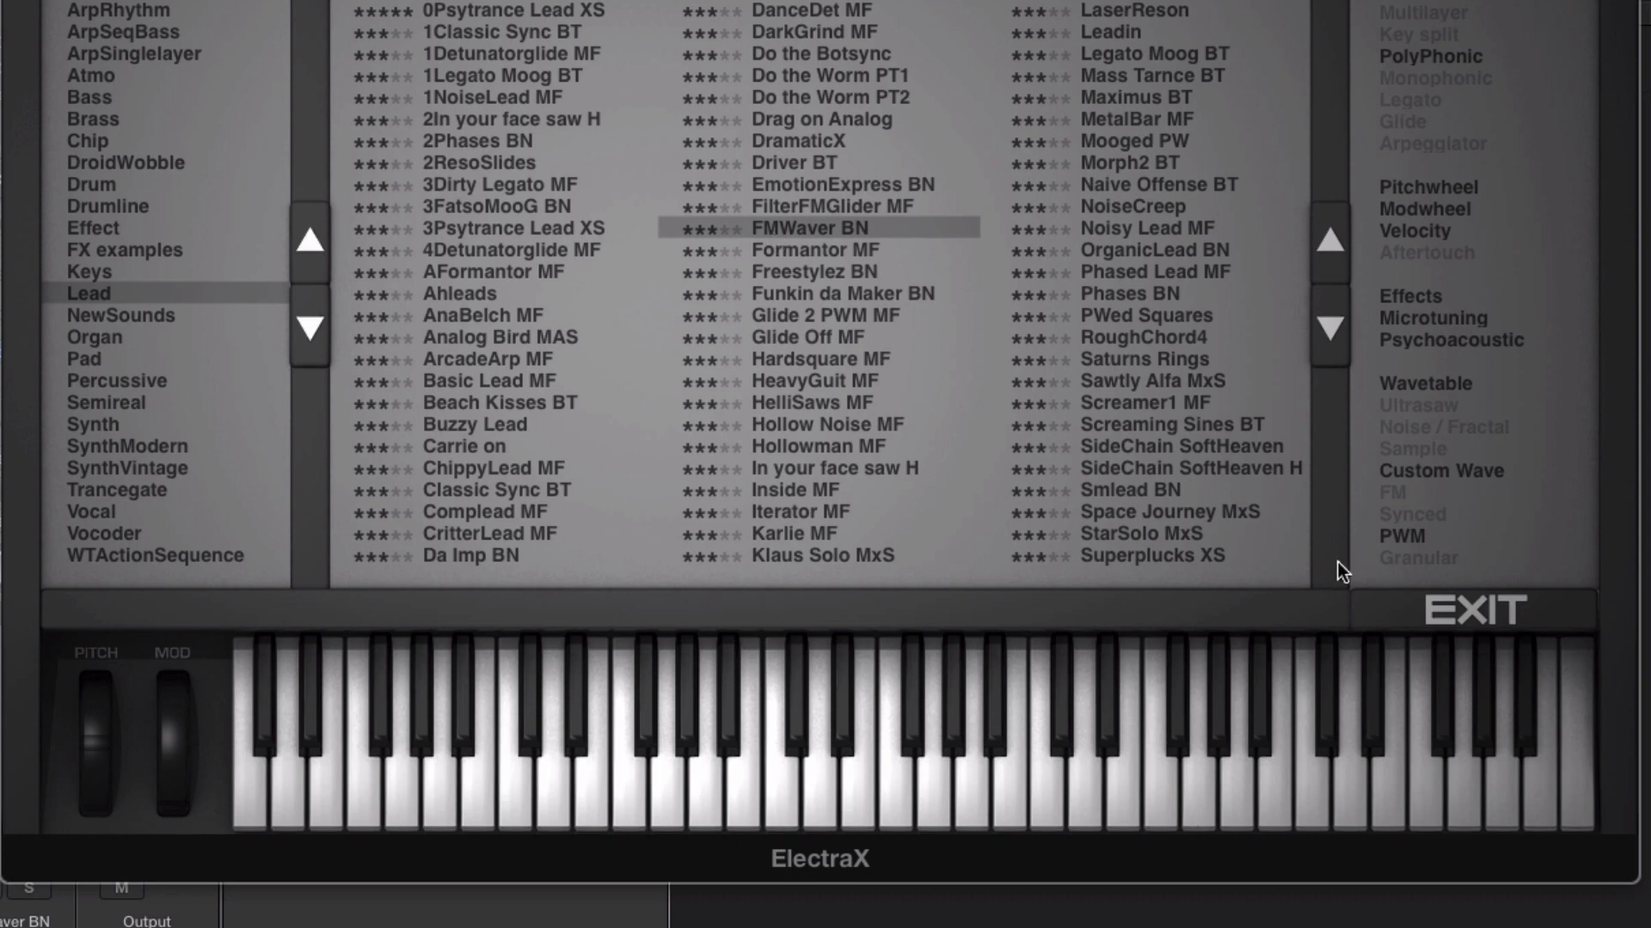
{"action": "left_click", "coordinate": [1191, 564]}
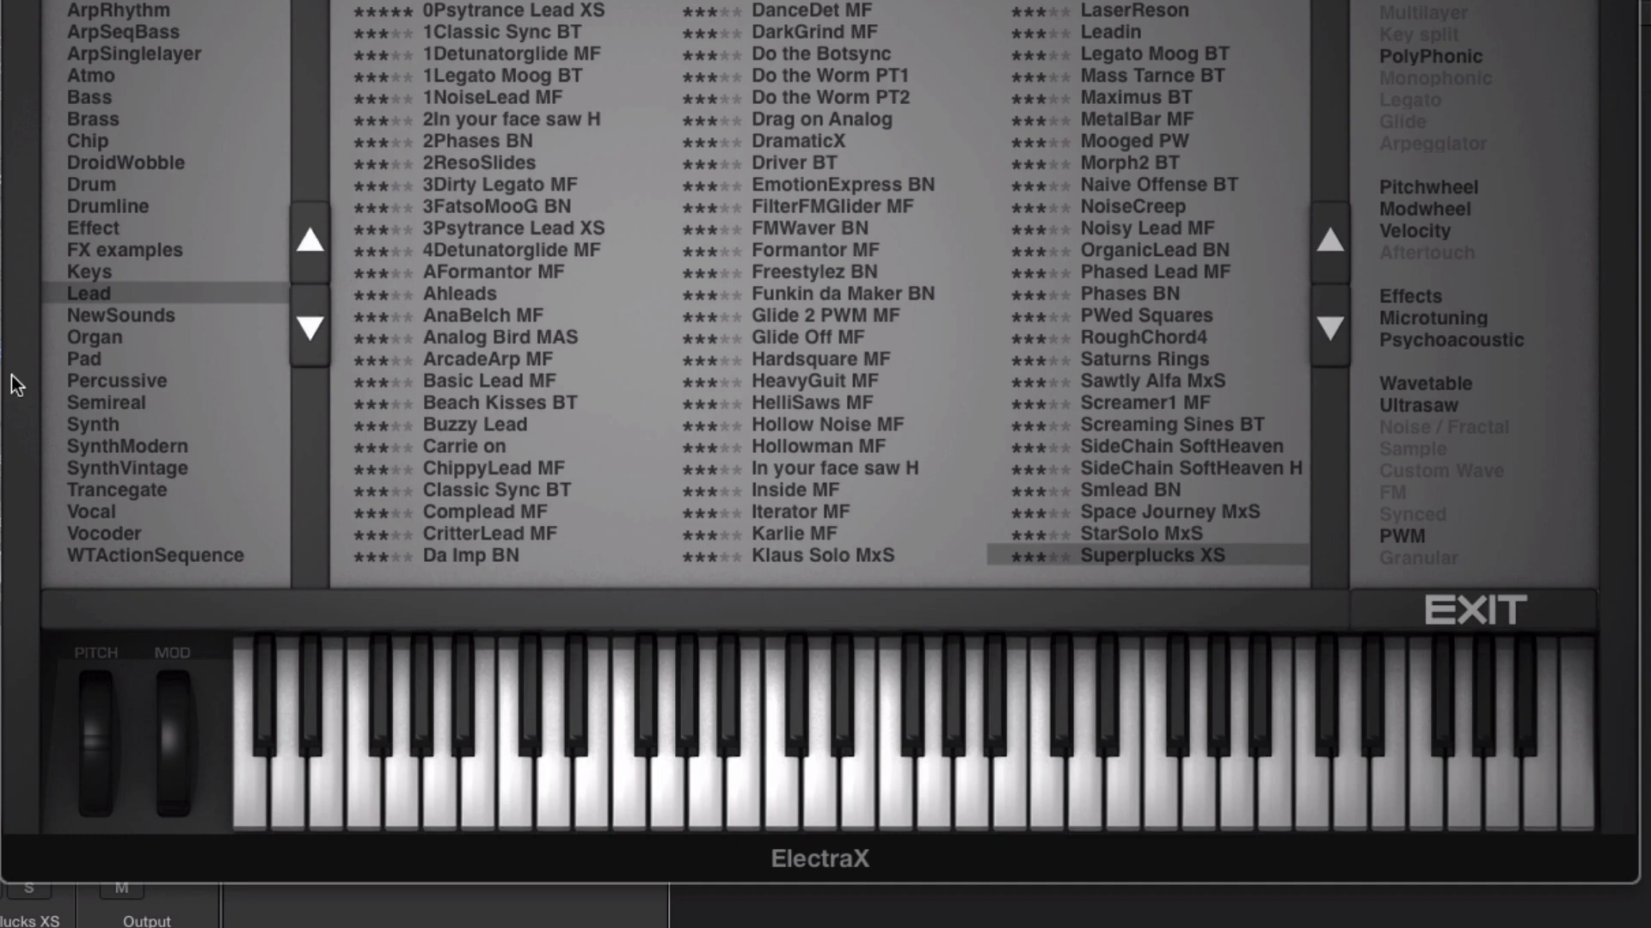
- Load the FractalRisePad MF preset from the NewSounds category
{"action": "left_click", "coordinate": [91, 315]}
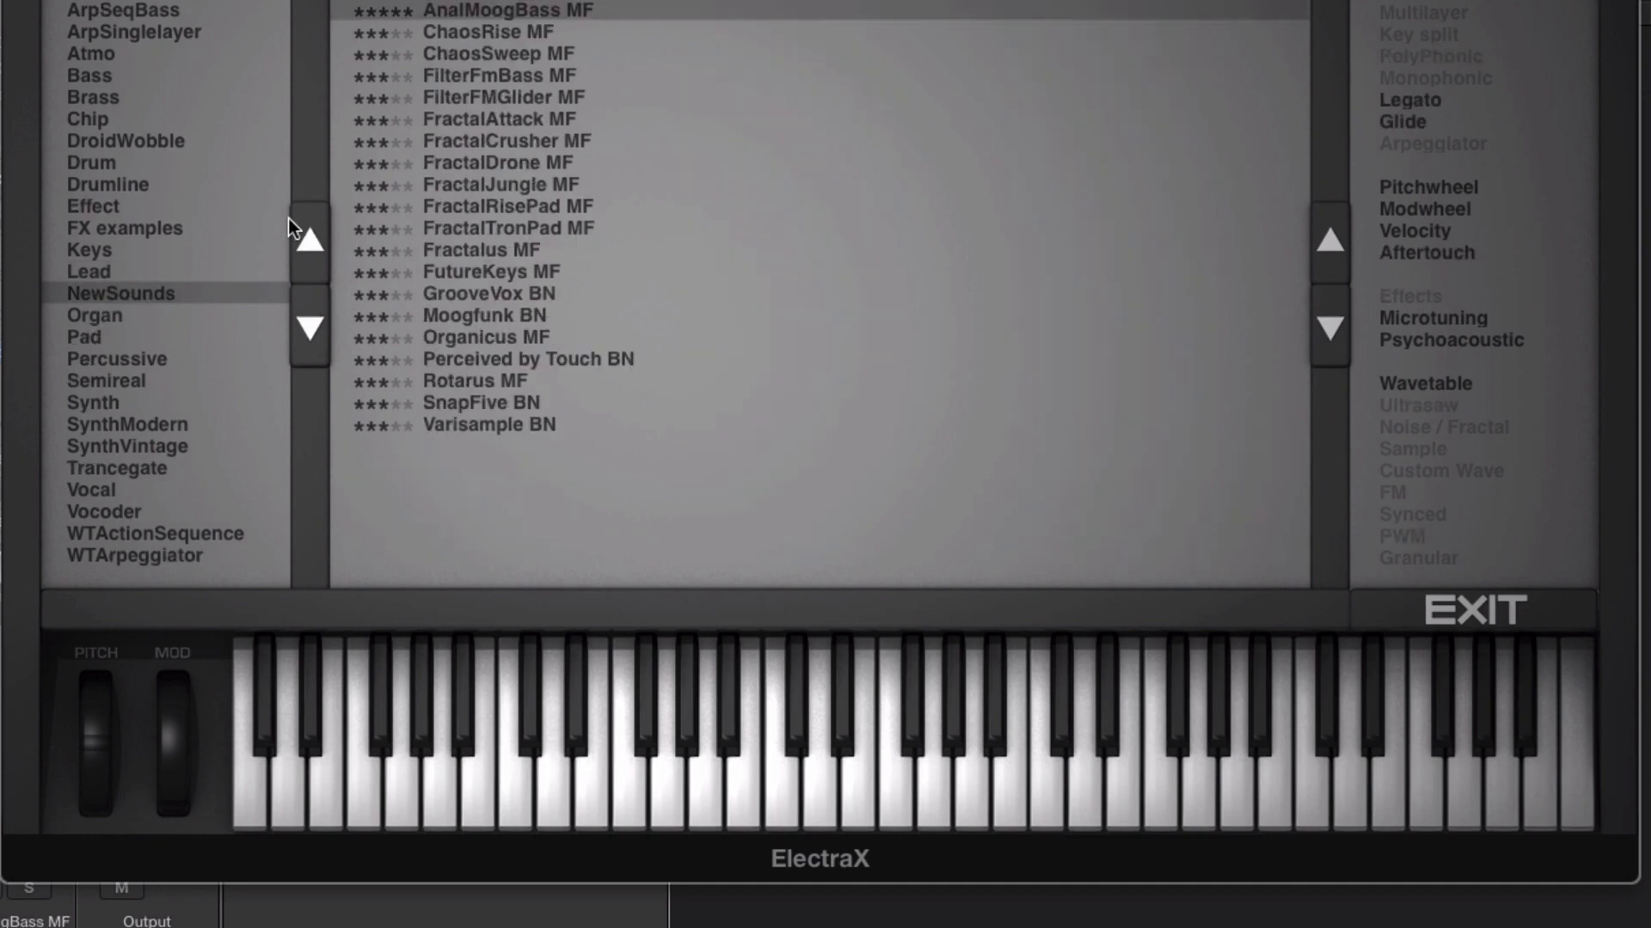
{"action": "left_click", "coordinate": [488, 207]}
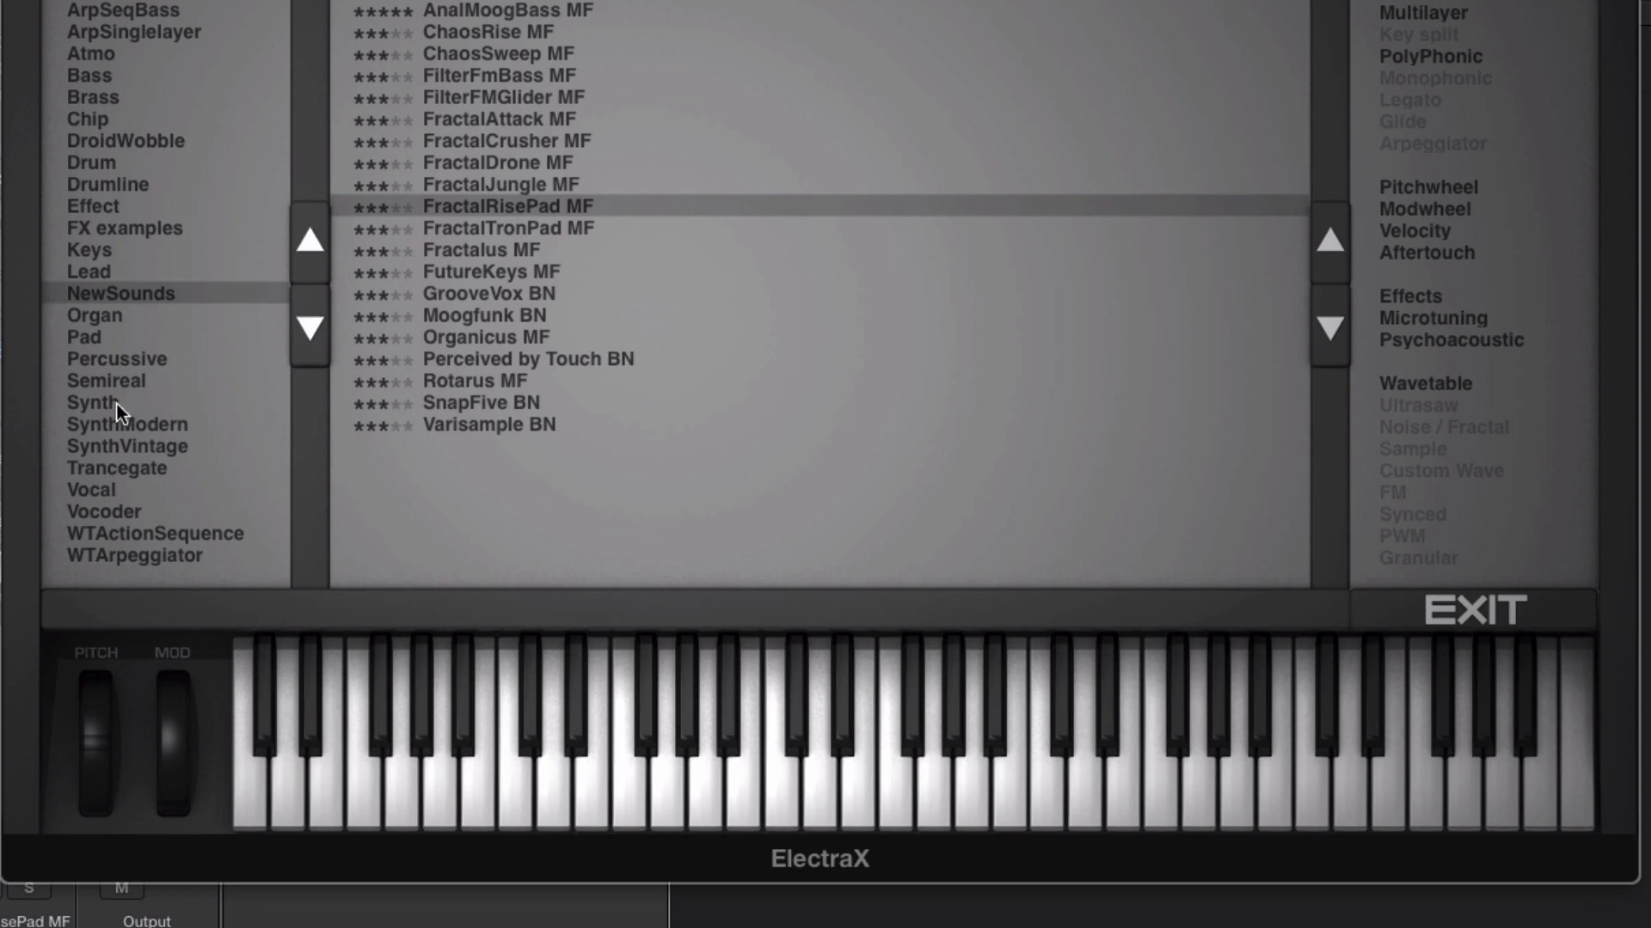
- Load the DroidWobble presets 1DeepDroid, 2Dubstep YaiYai XS and EmoBot one after another
{"action": "left_click", "coordinate": [169, 143]}
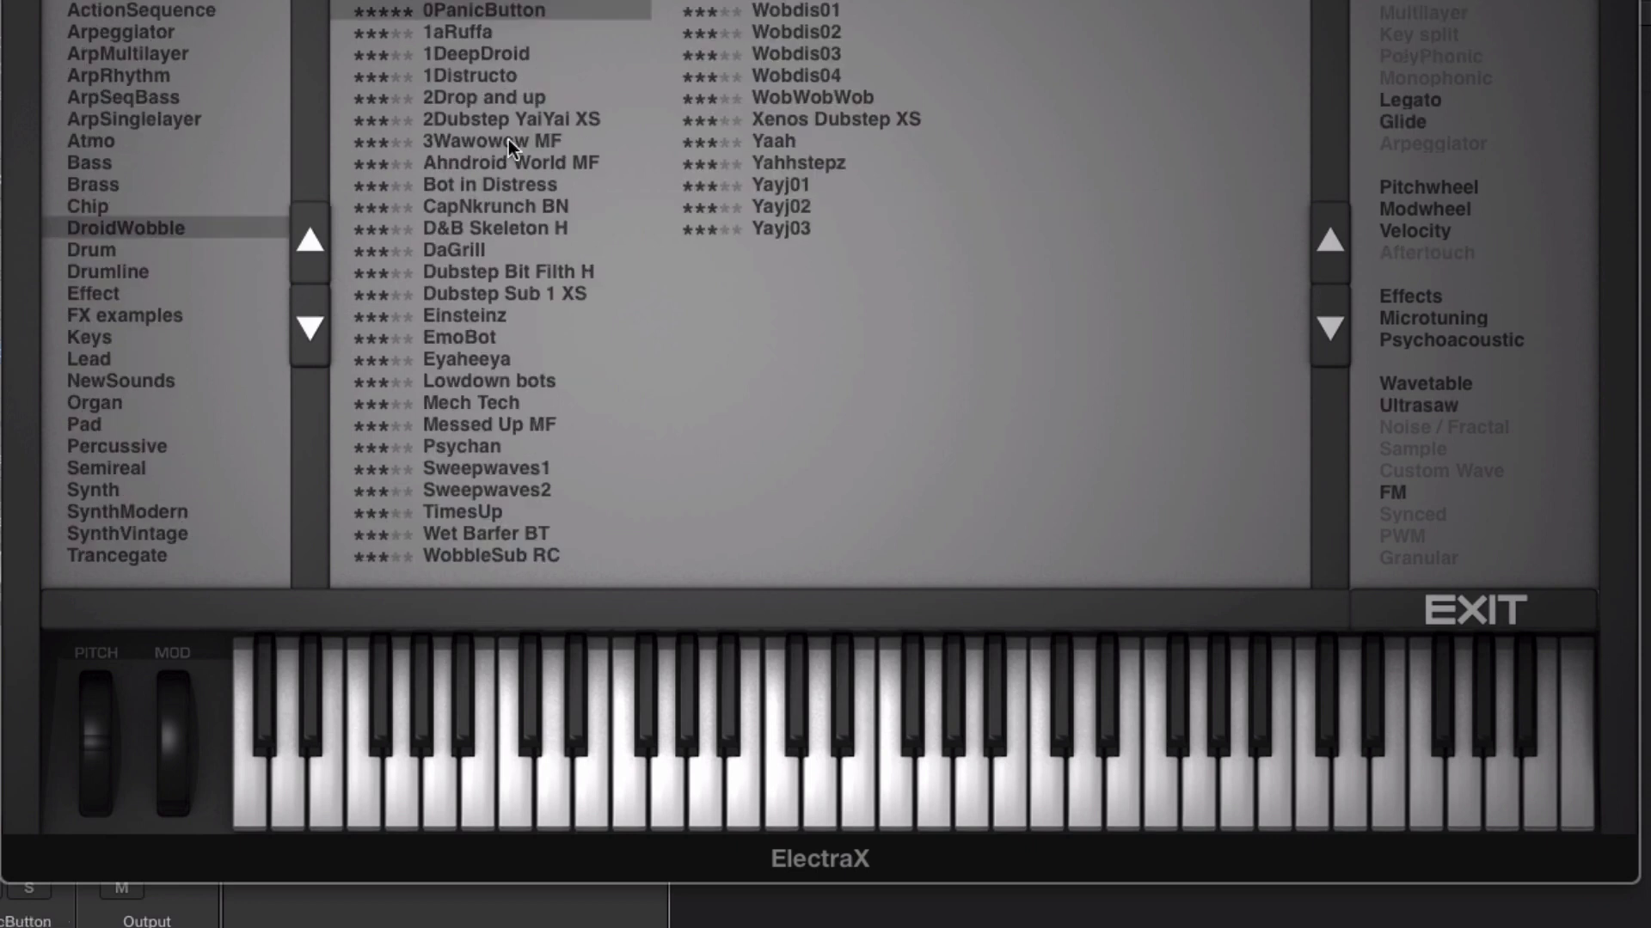
{"action": "left_click", "coordinate": [481, 55]}
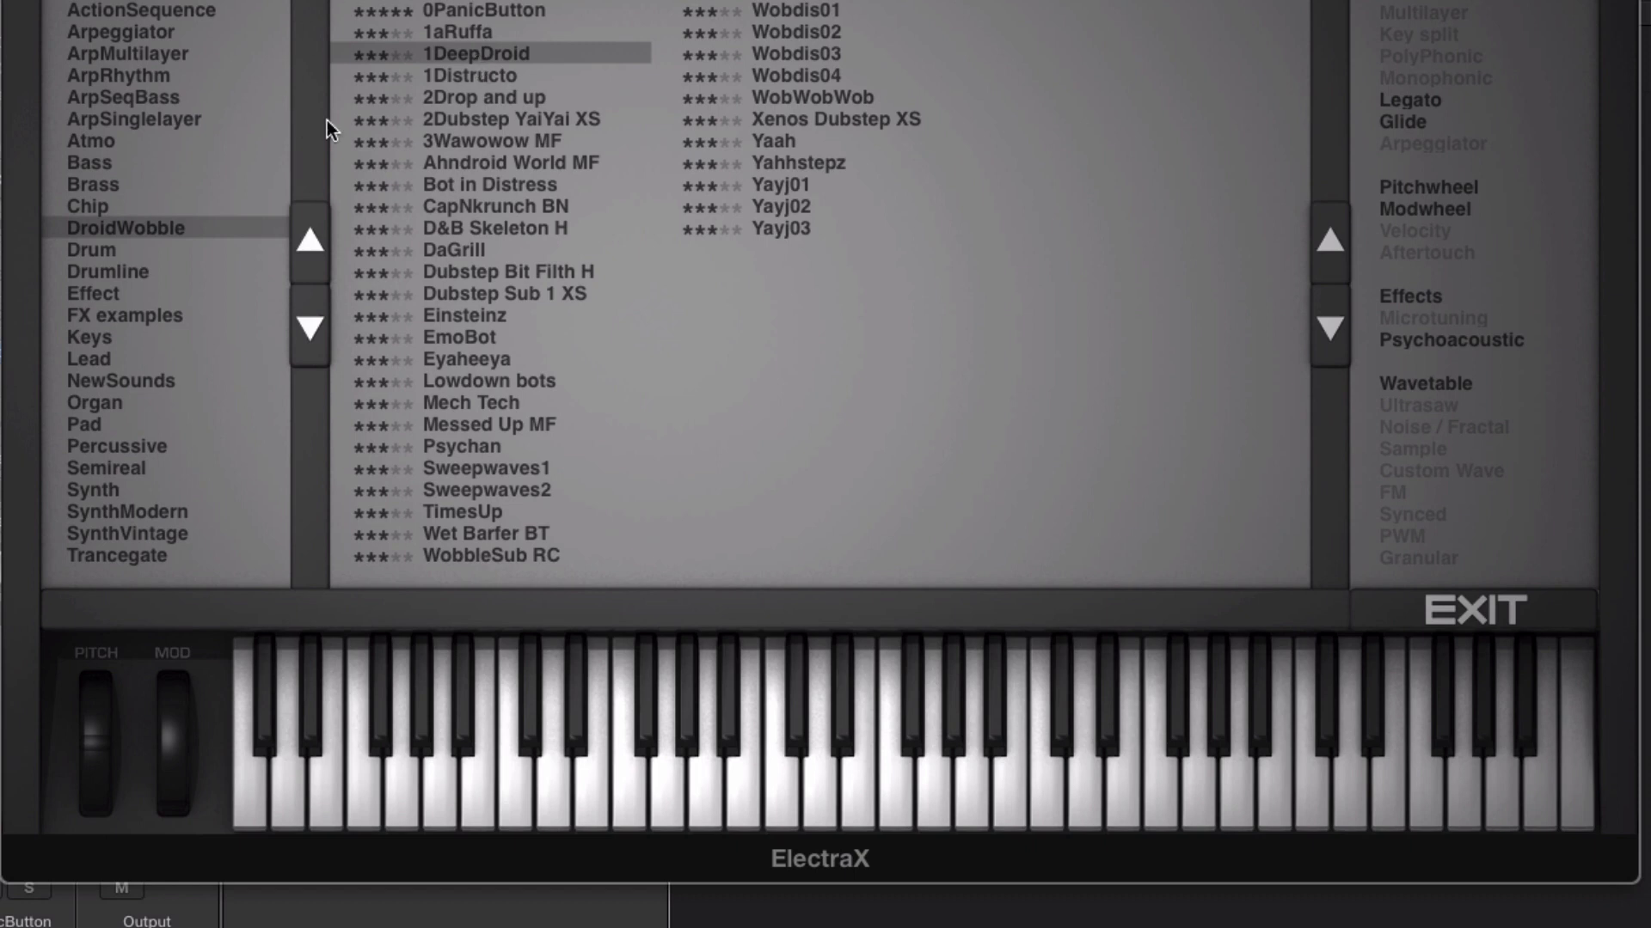
{"action": "left_click", "coordinate": [457, 119]}
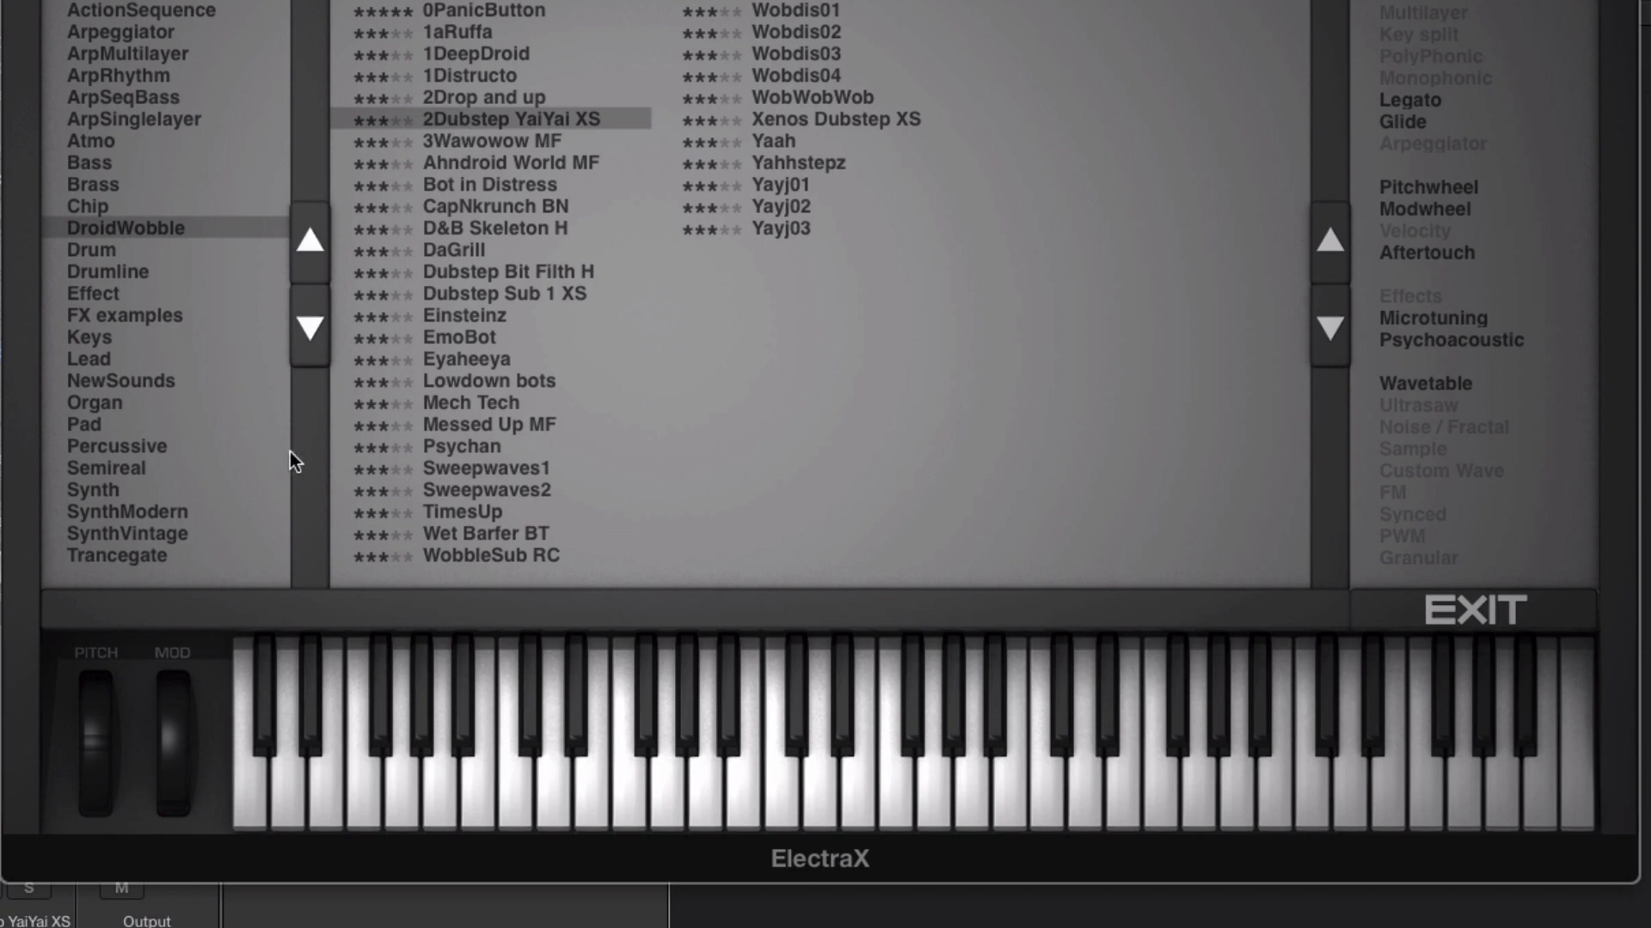
{"action": "left_click", "coordinate": [462, 331]}
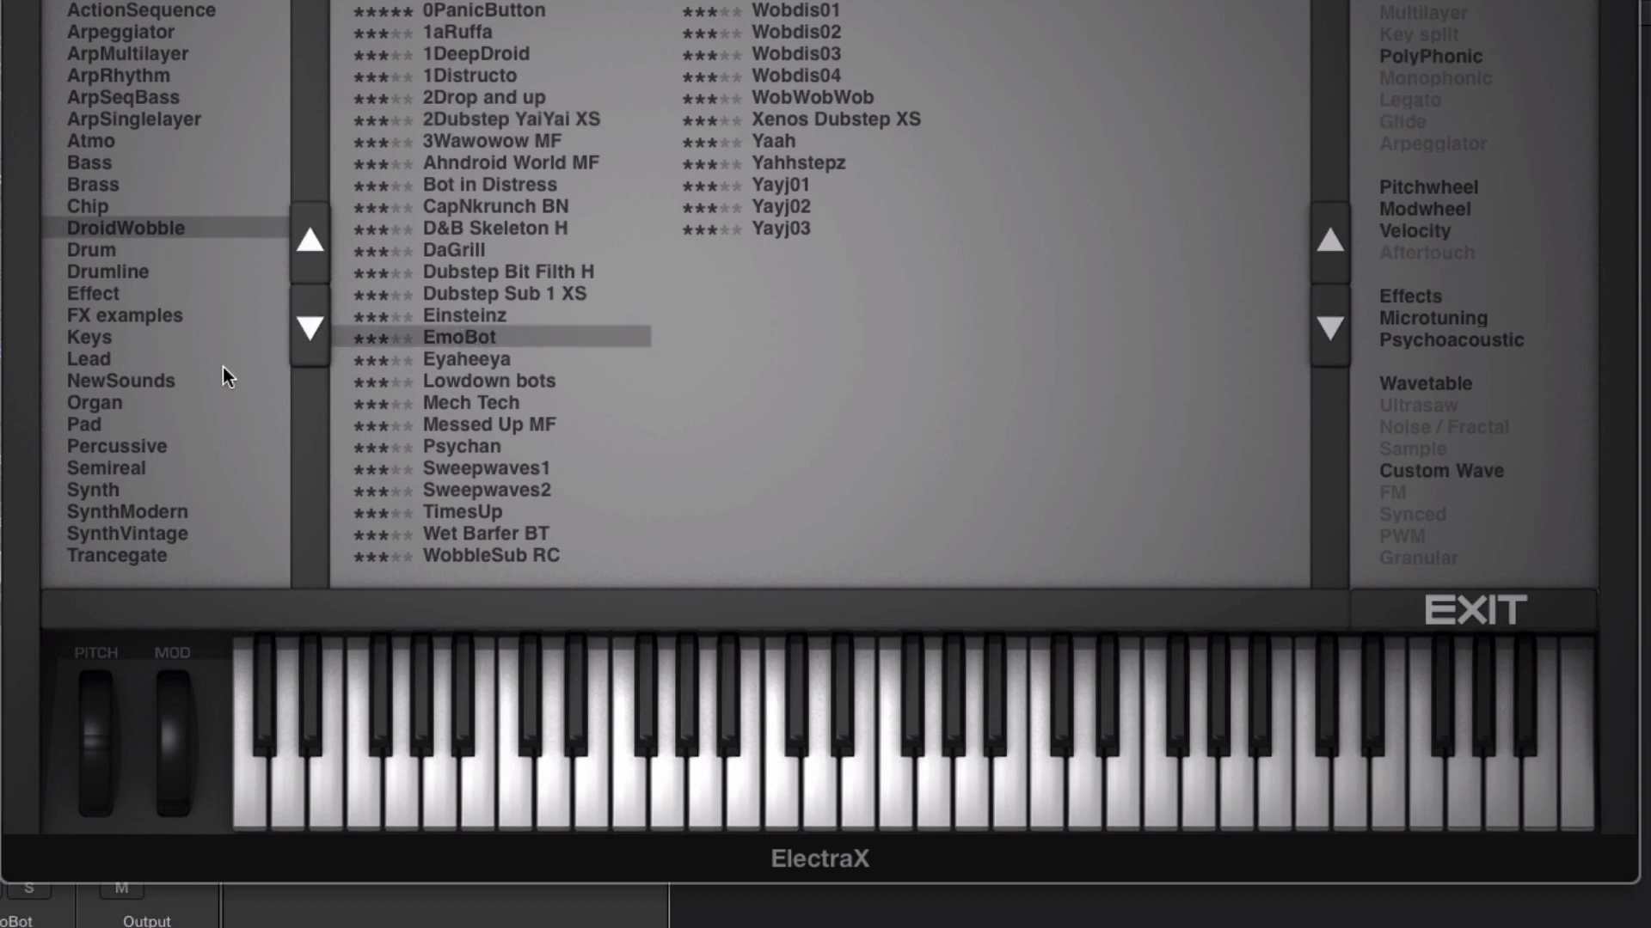
- Audition the first Pad preset and load the Keys presets A Glitters Decay BT and Fluffy Clouds BT
{"action": "left_click", "coordinate": [89, 423]}
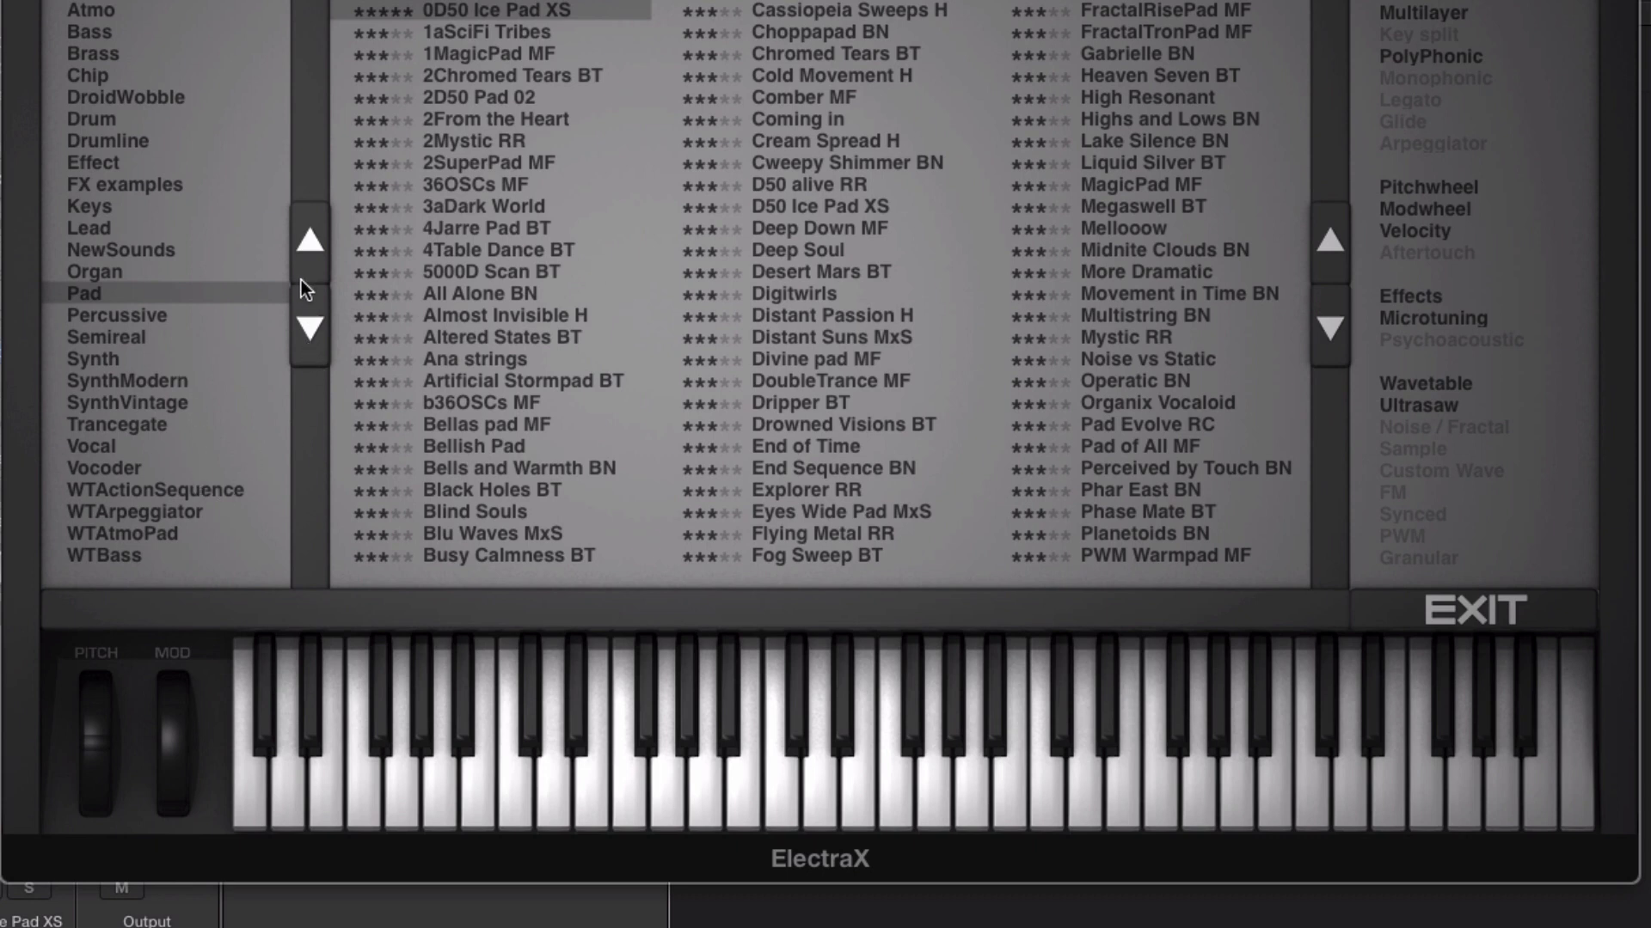
{"action": "left_click", "coordinate": [99, 213]}
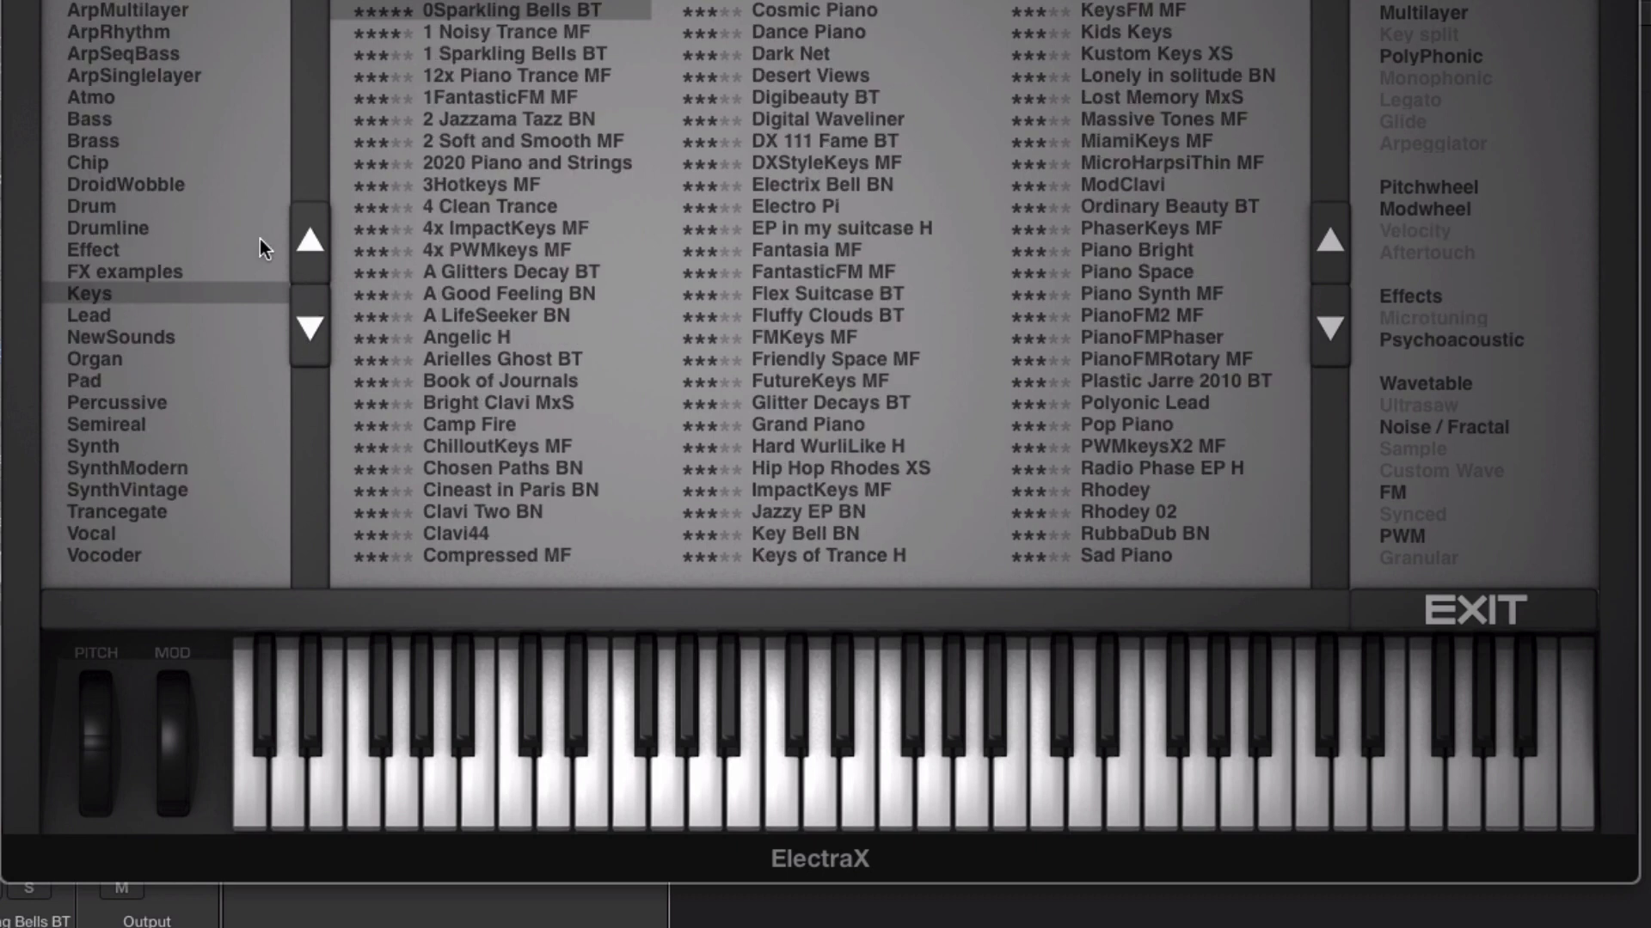
{"action": "left_click", "coordinate": [500, 277]}
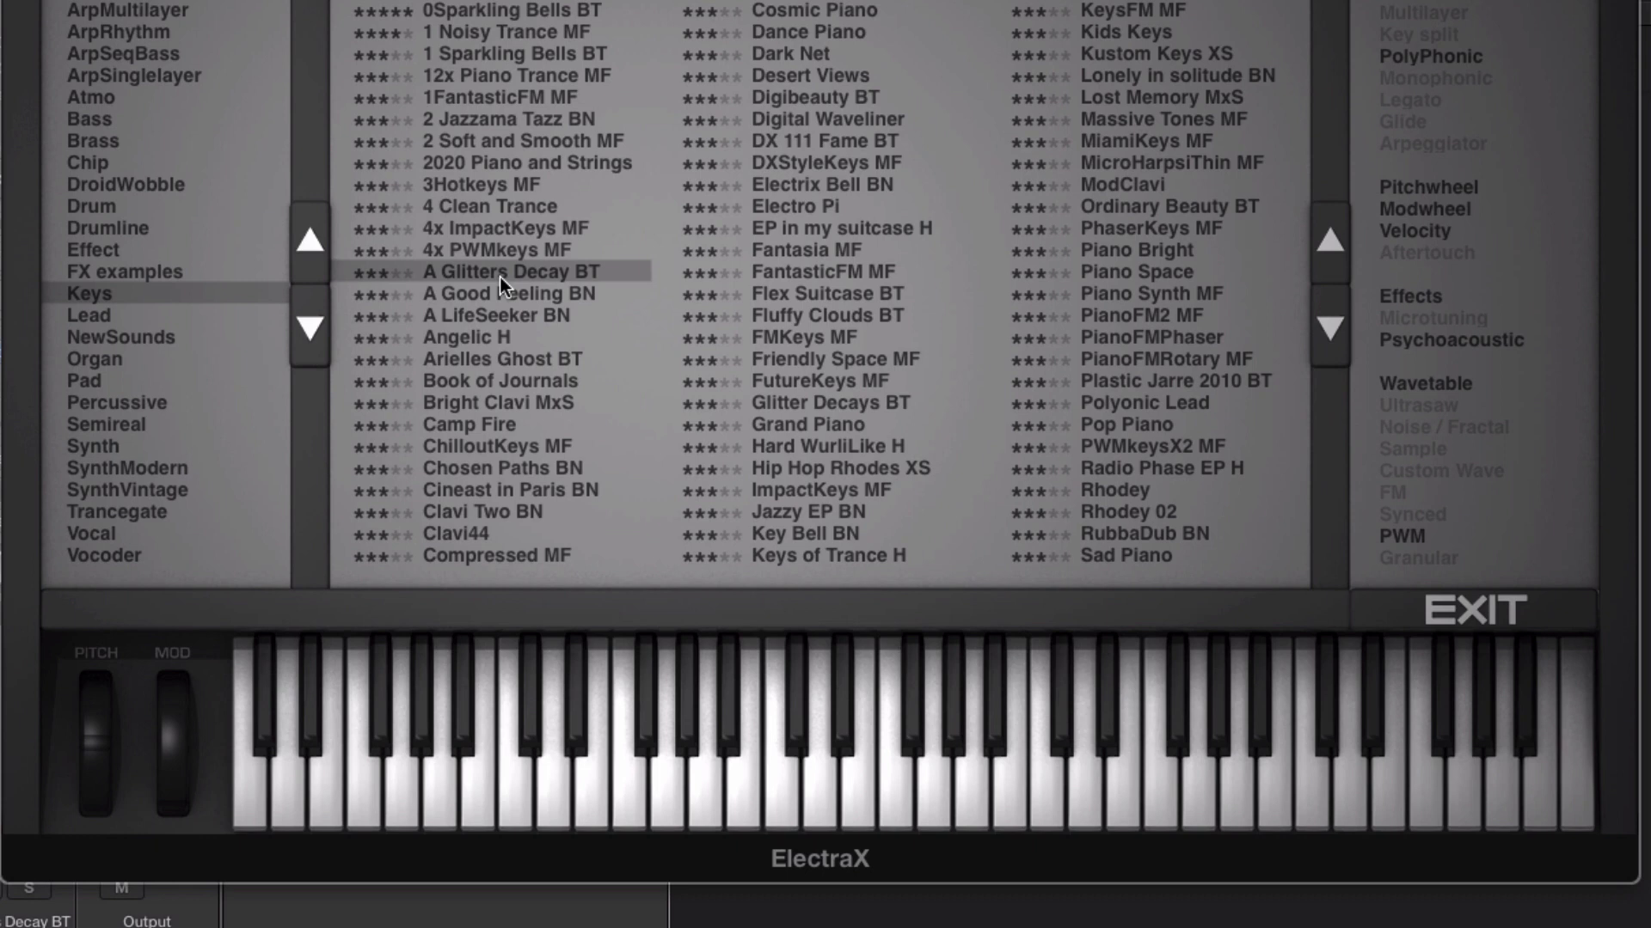
{"action": "left_click", "coordinate": [835, 320]}
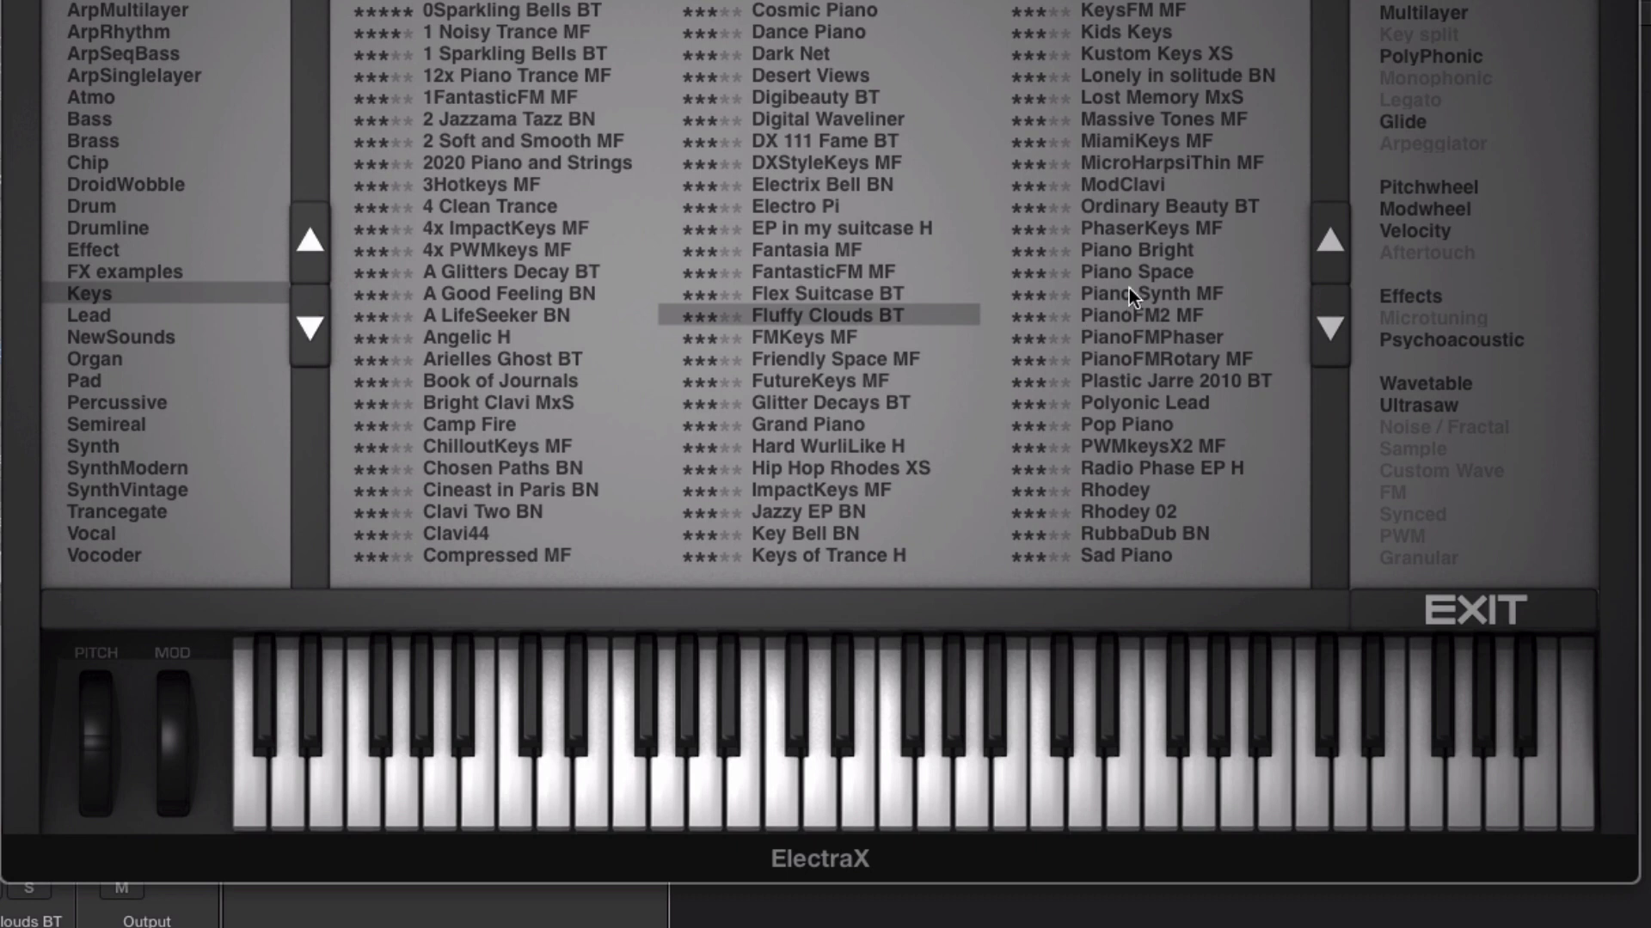
- Load the Keys presets Piano Bright, Piano Synth MF and Sad Piano one after another, and close the preset browser
{"action": "left_click", "coordinate": [1117, 252]}
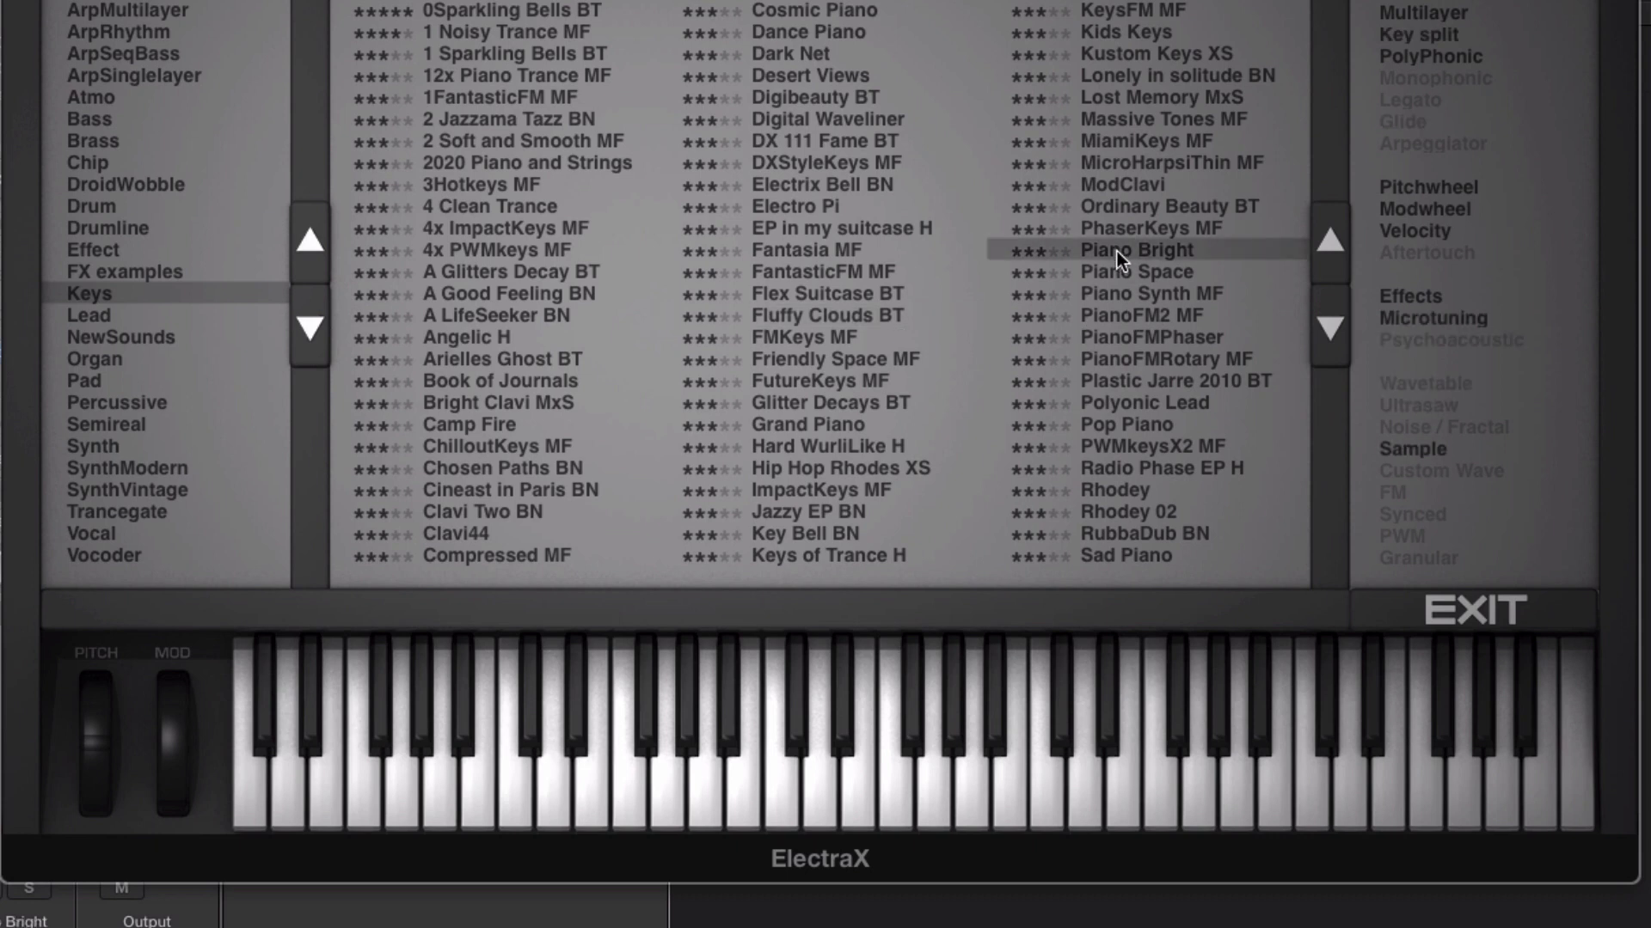
{"action": "left_click", "coordinate": [1130, 292]}
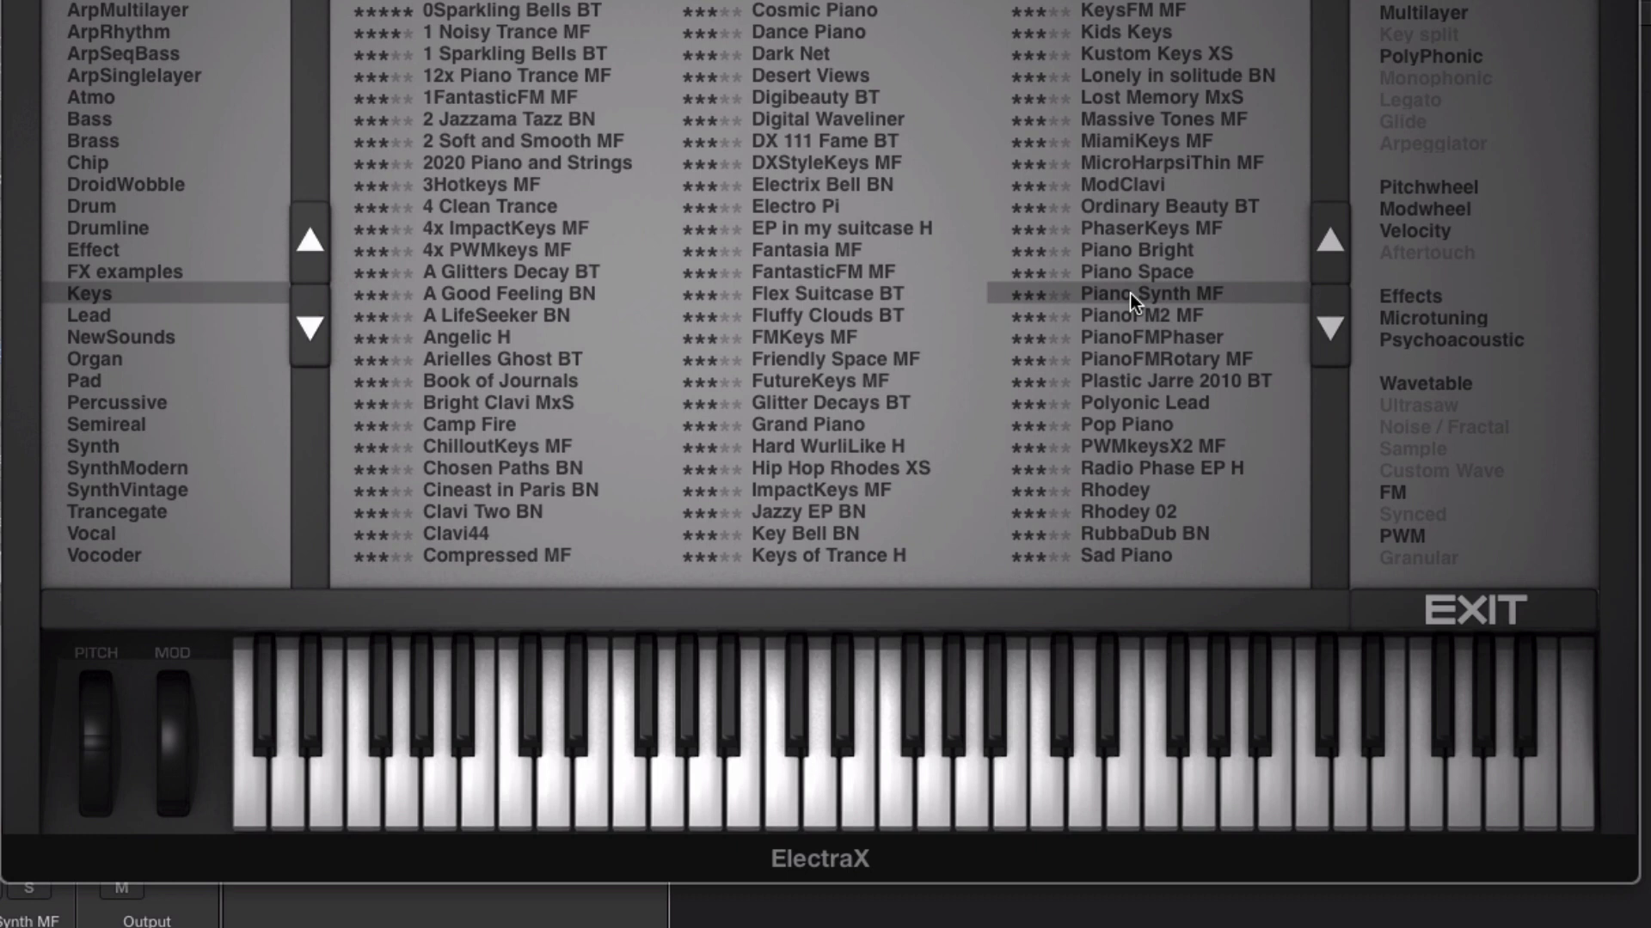
{"action": "left_click", "coordinate": [1151, 551]}
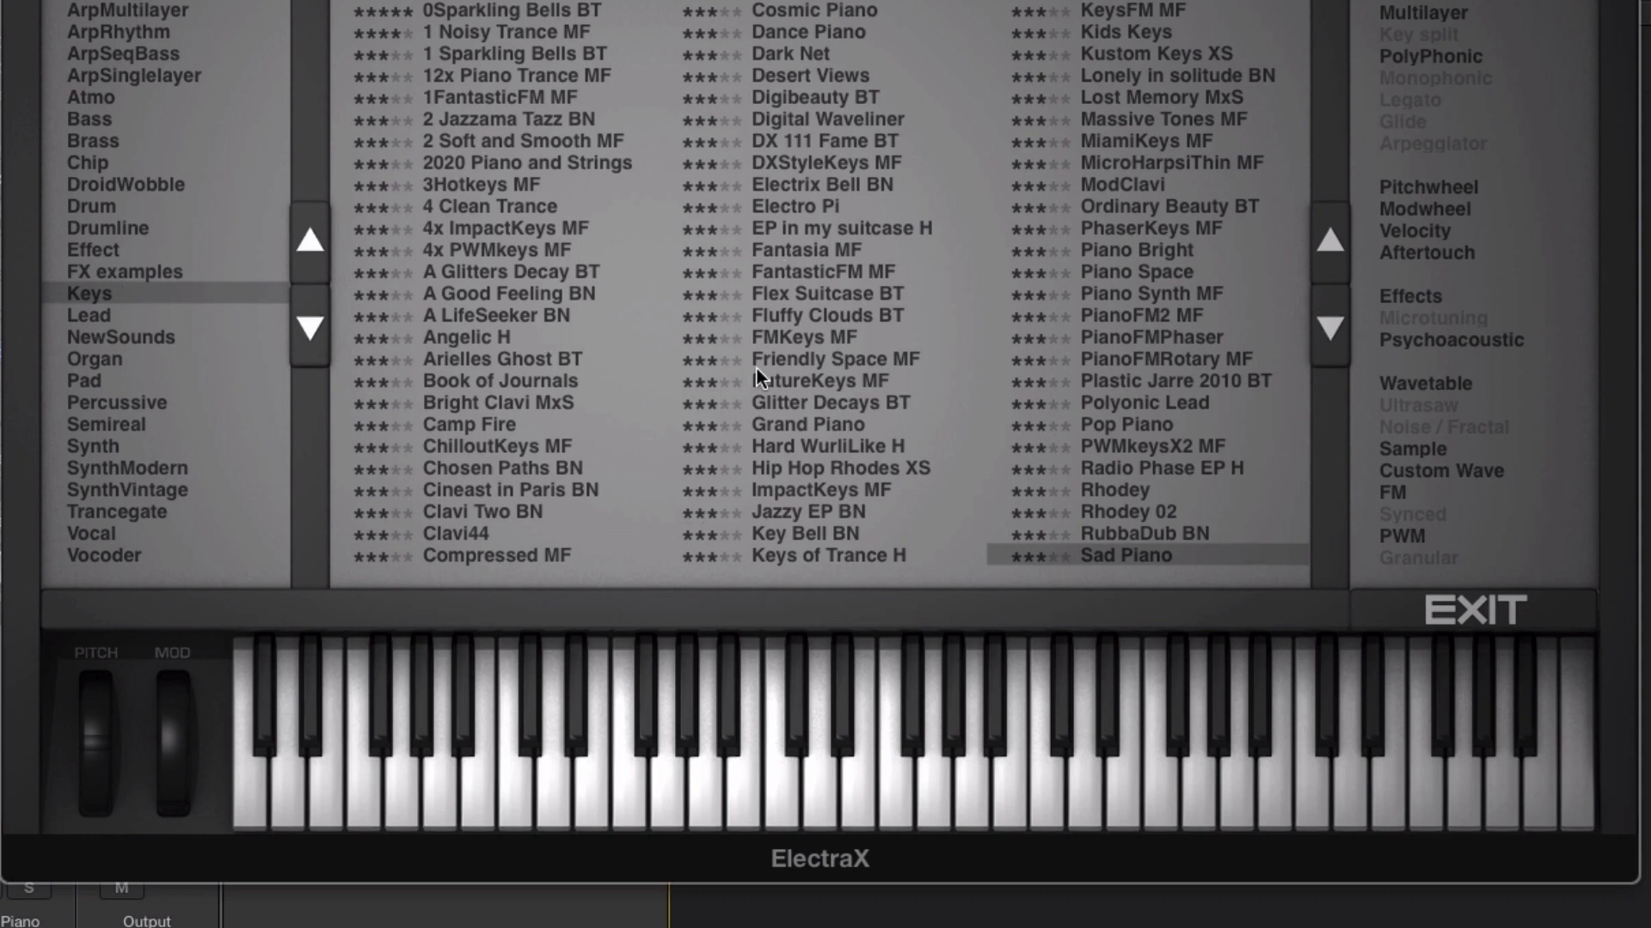
{"action": "left_click", "coordinate": [1522, 613]}
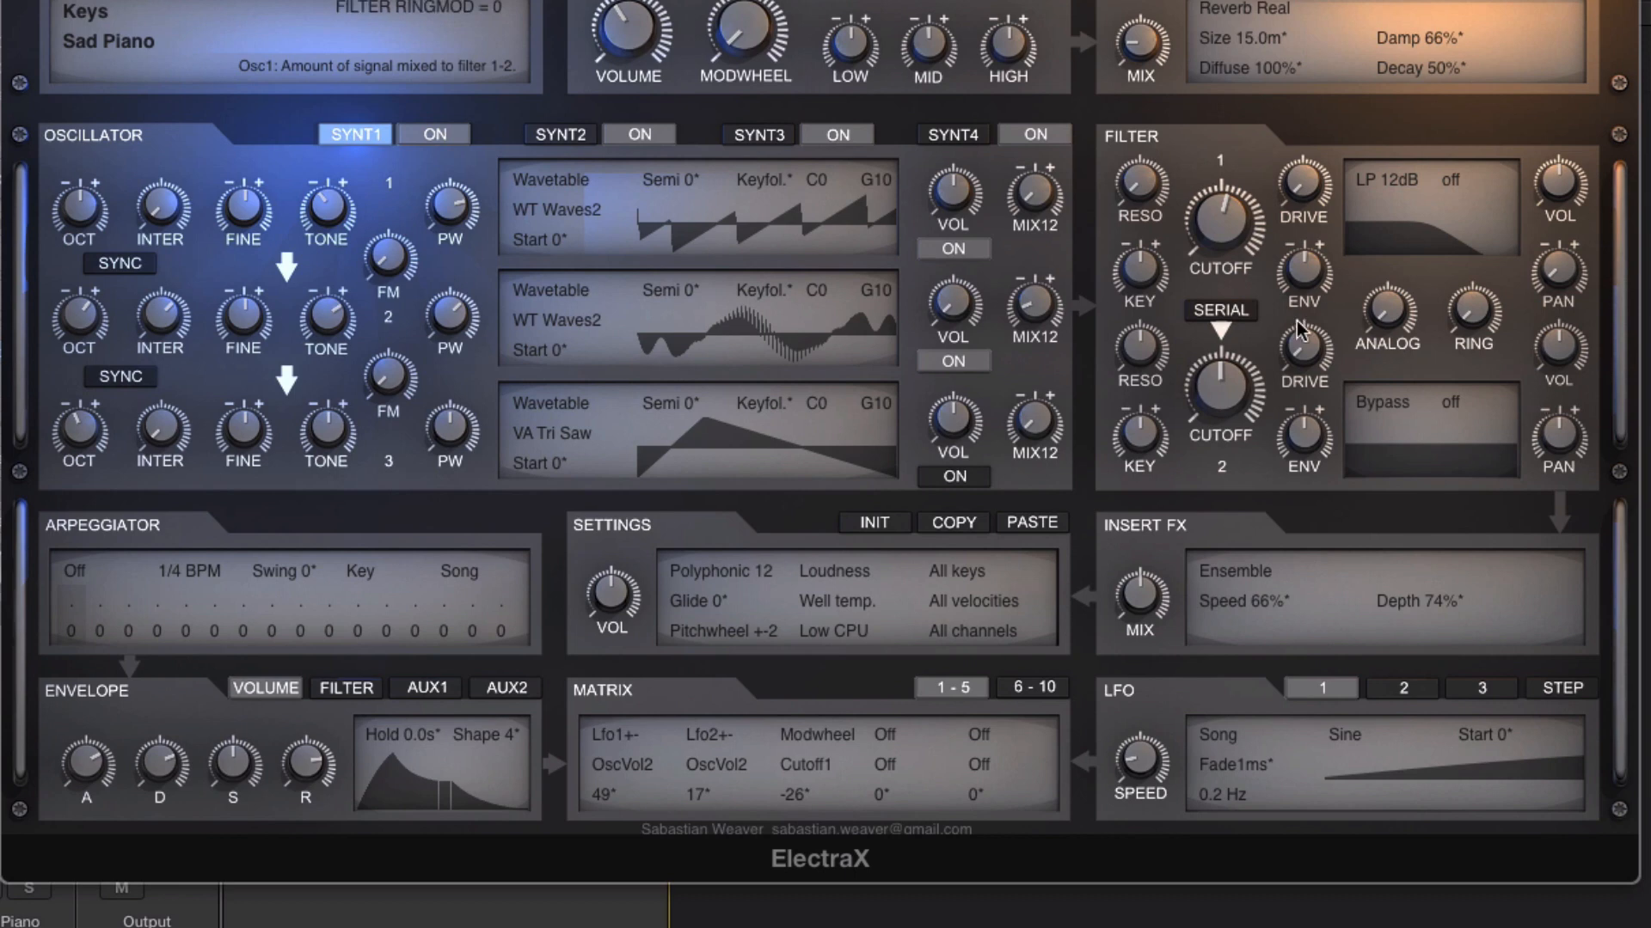
- Look through the full list of insert effect types, from the reverbs and delays to the tremolos, without choosing one
{"action": "left_click", "coordinate": [1226, 572]}
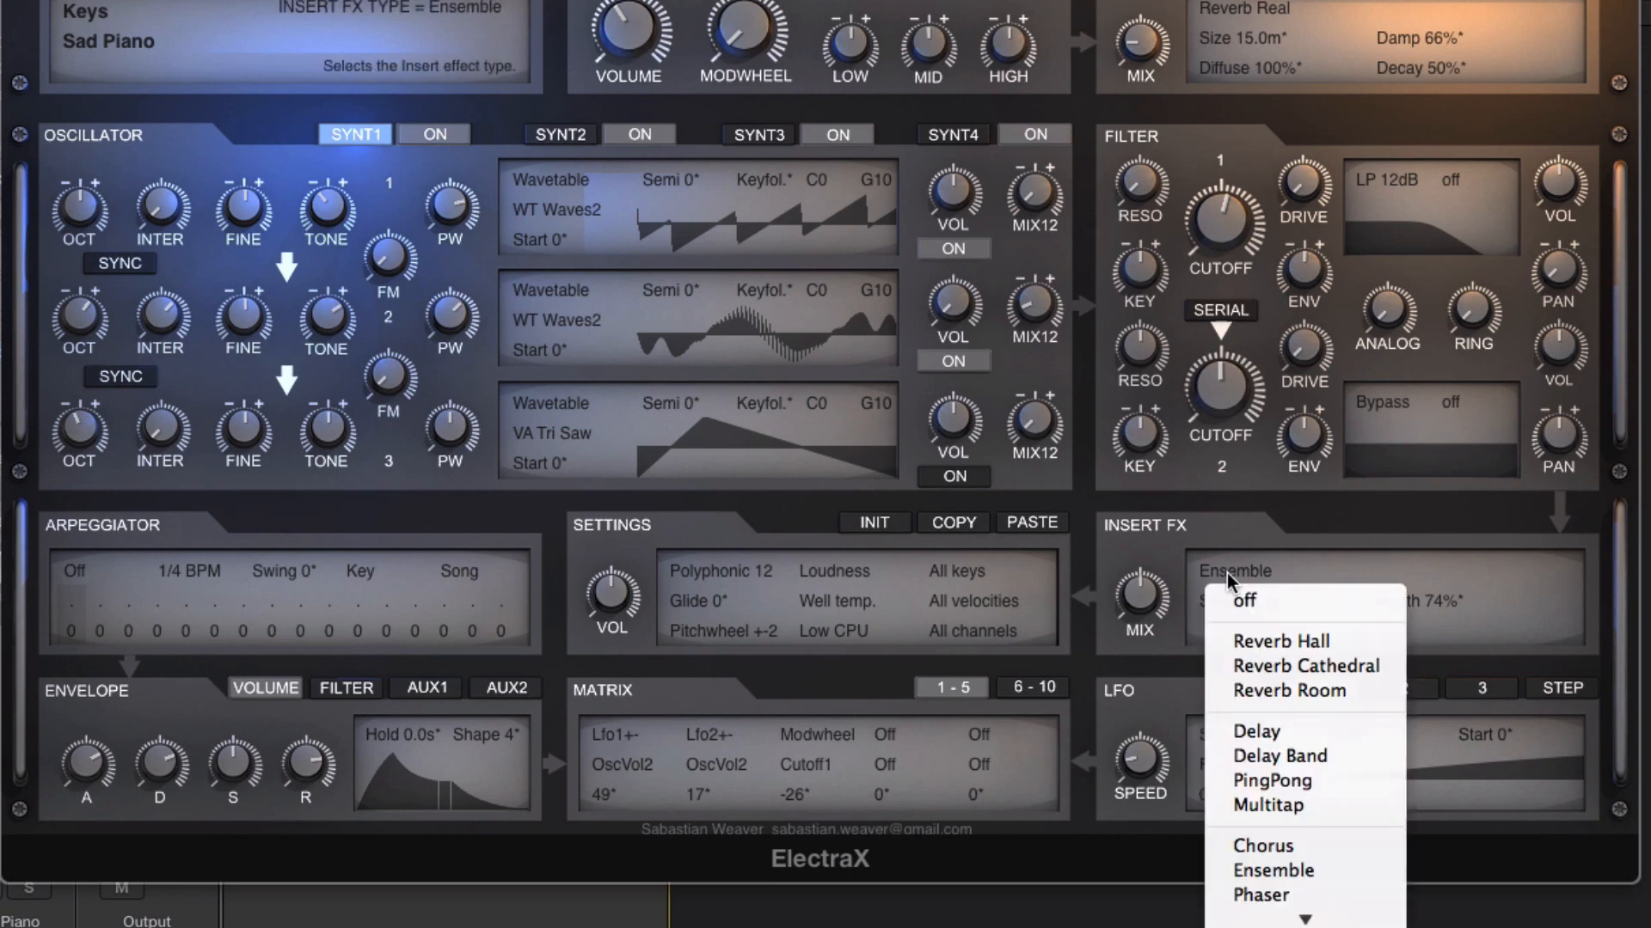
{"action": "scroll", "coordinate": [1273, 886], "scroll_direction": "down", "scroll_amount": 10}
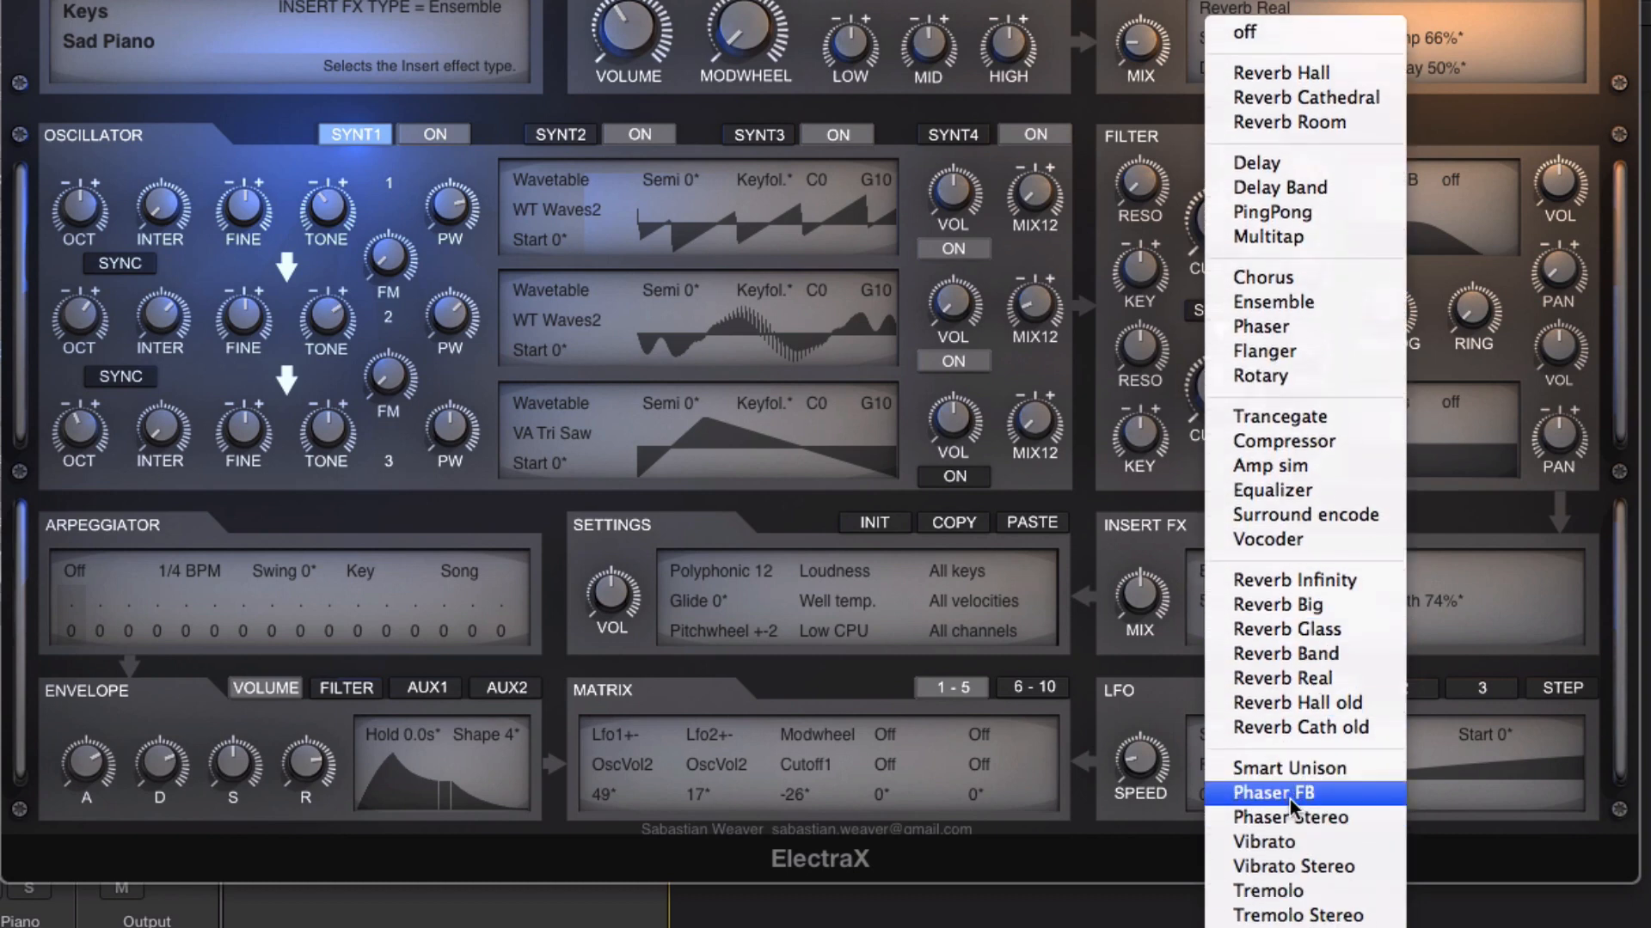
{"action": "left_click", "coordinate": [1101, 130]}
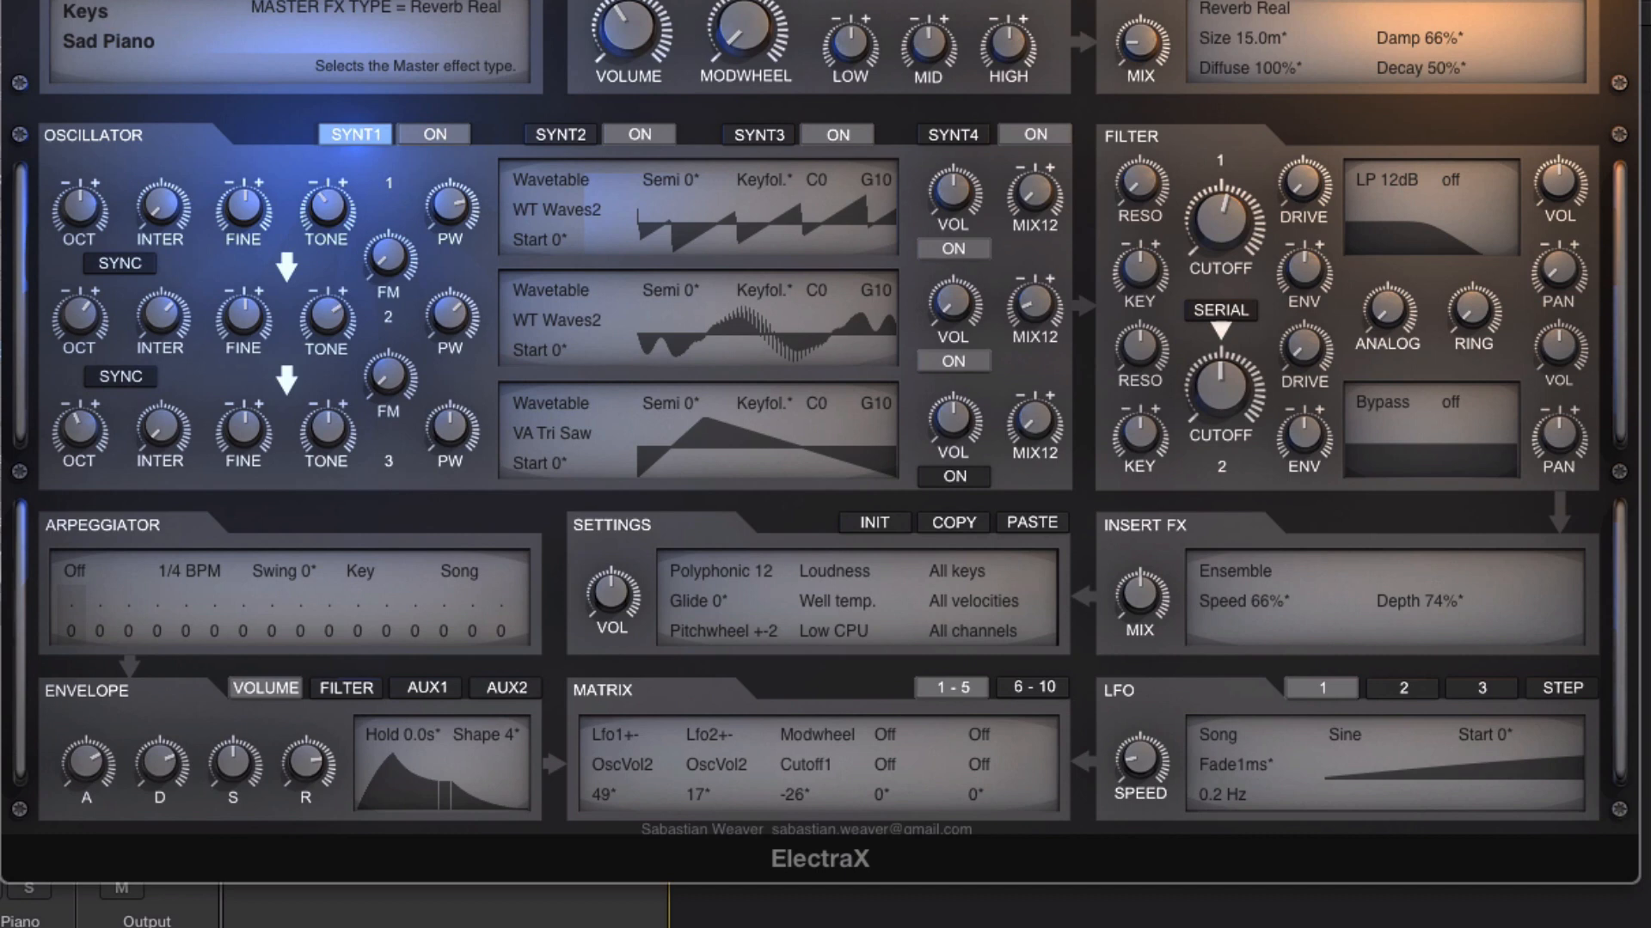
{"action": "left_click", "coordinate": [1011, 0]}
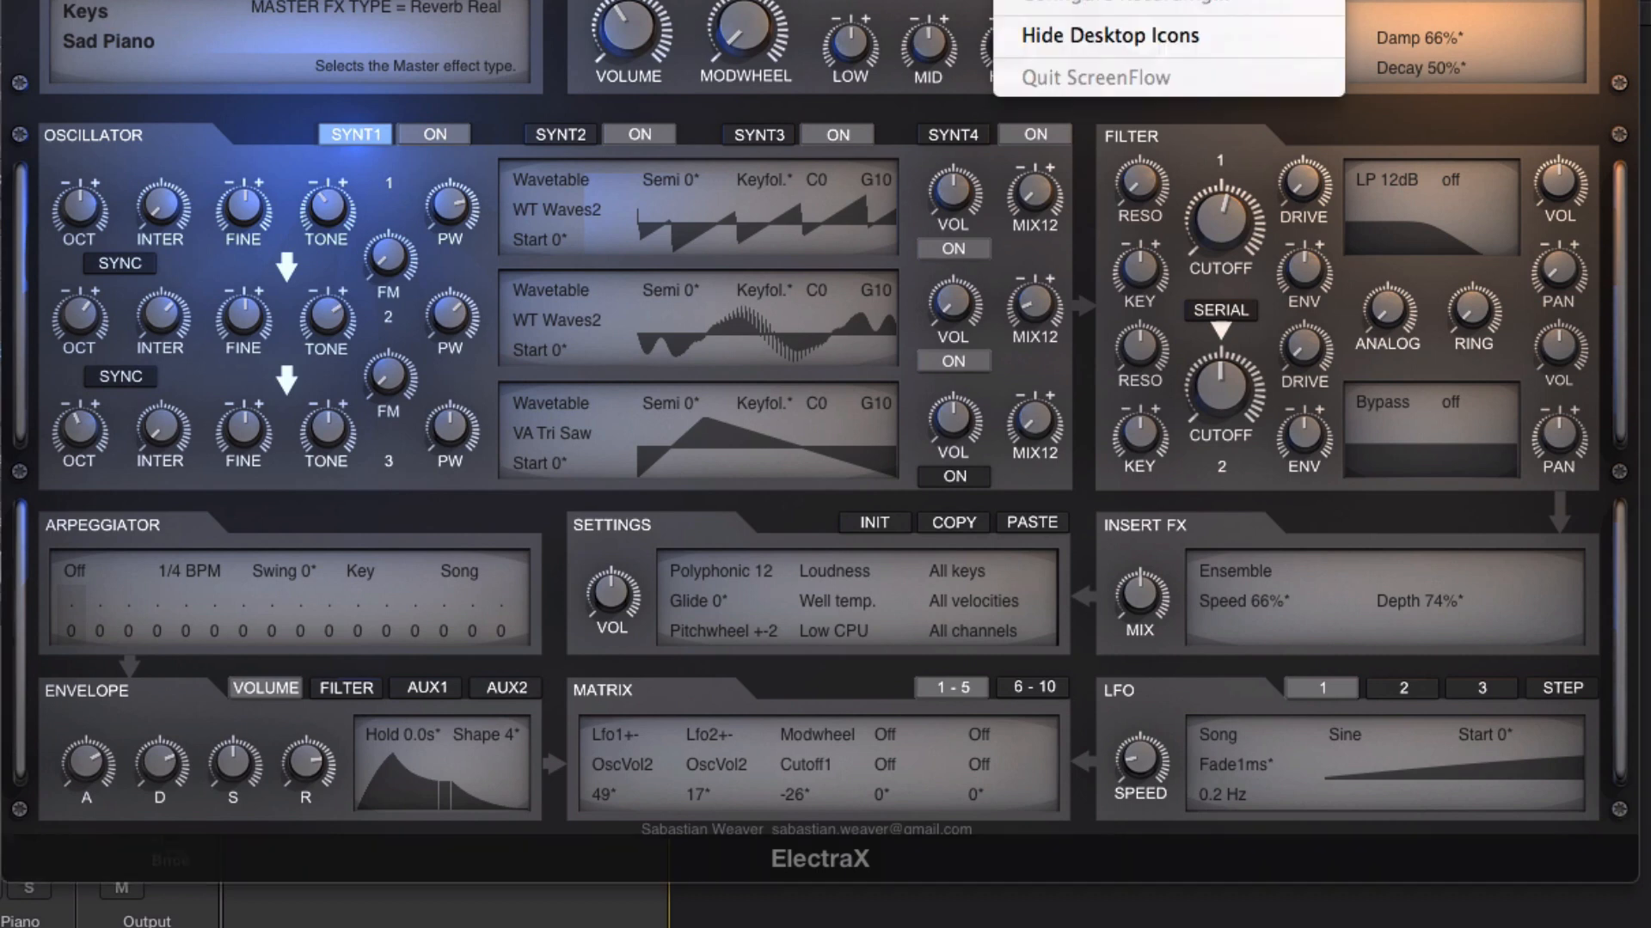